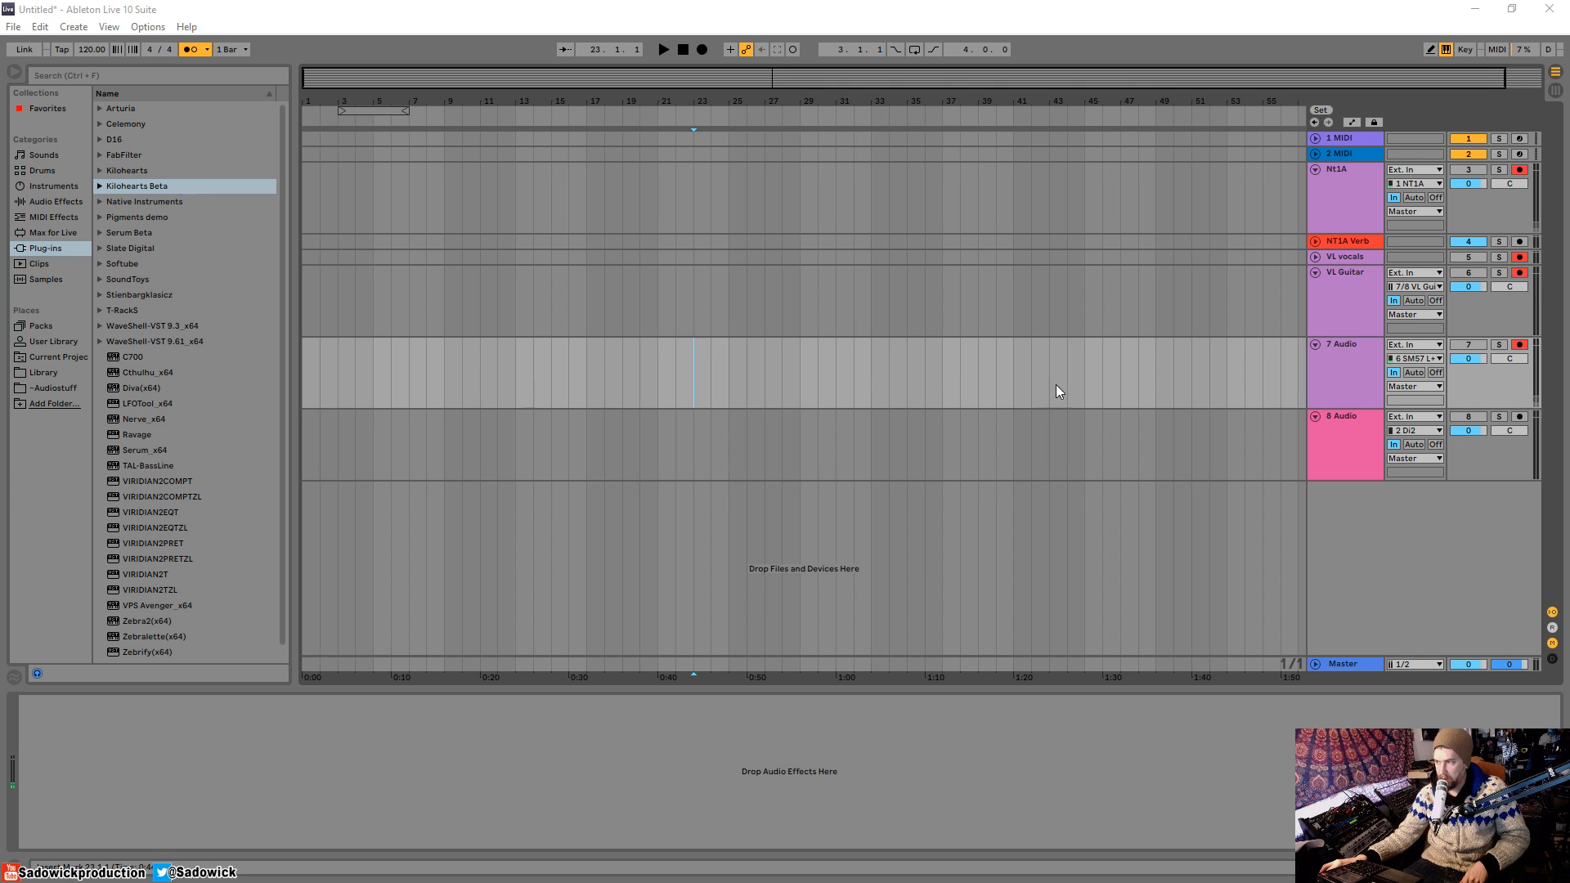
Step: Collapse the VL Guitar, 7 Audio and 8 Audio tracks in the arrangement
{"action": "double_click", "coordinate": [1483, 311]}
{"action": "double_click", "coordinate": [1479, 323]}
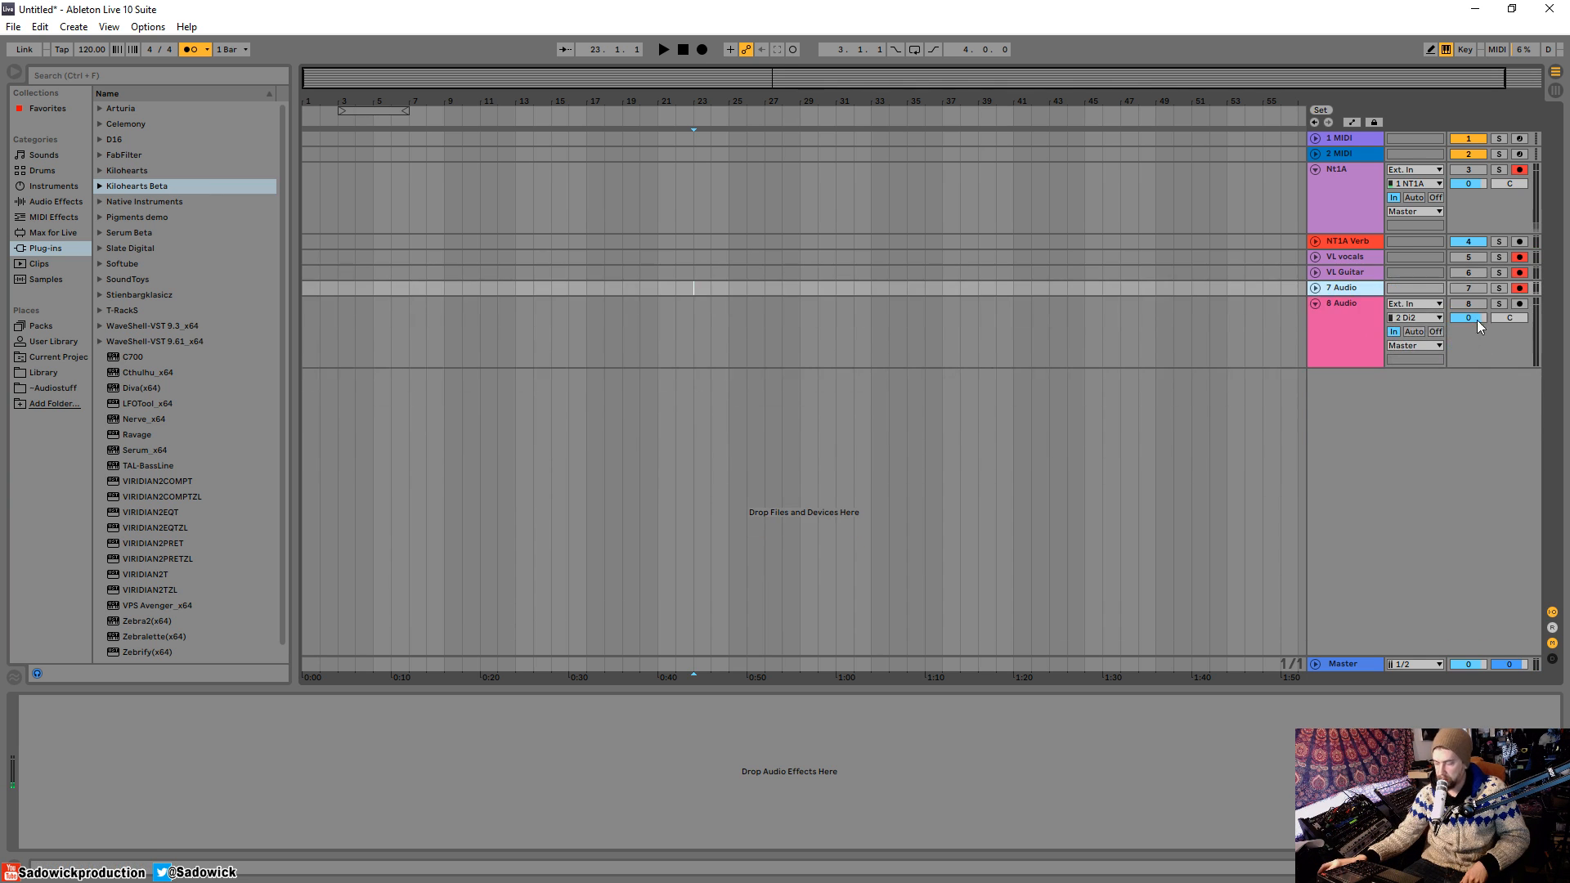
{"action": "double_click", "coordinate": [1480, 324]}
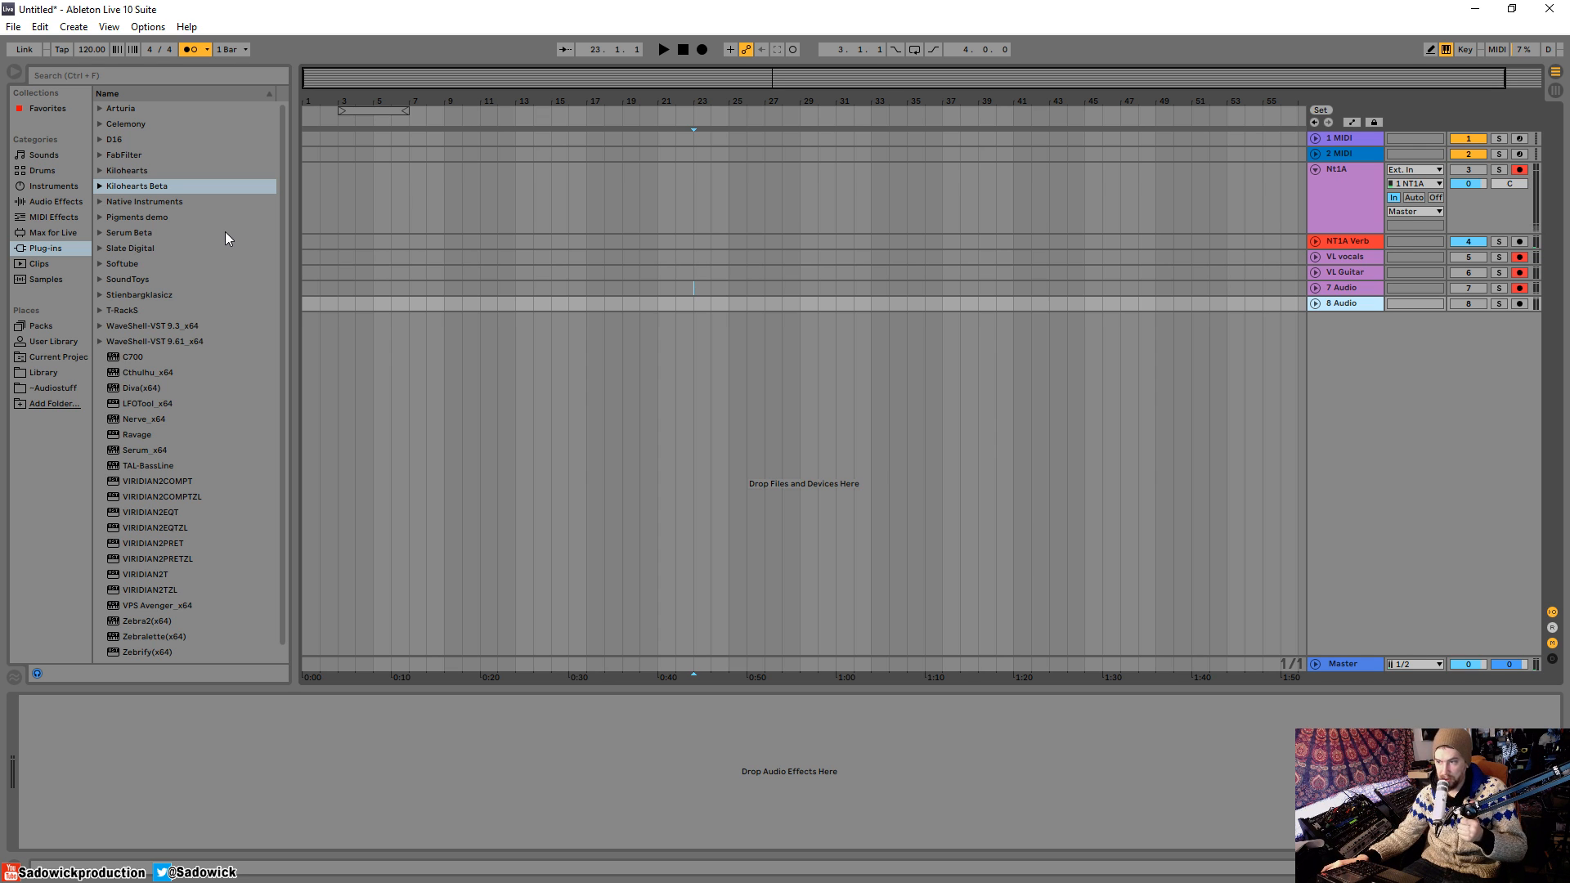
{"action": "left_click", "coordinate": [922, 382]}
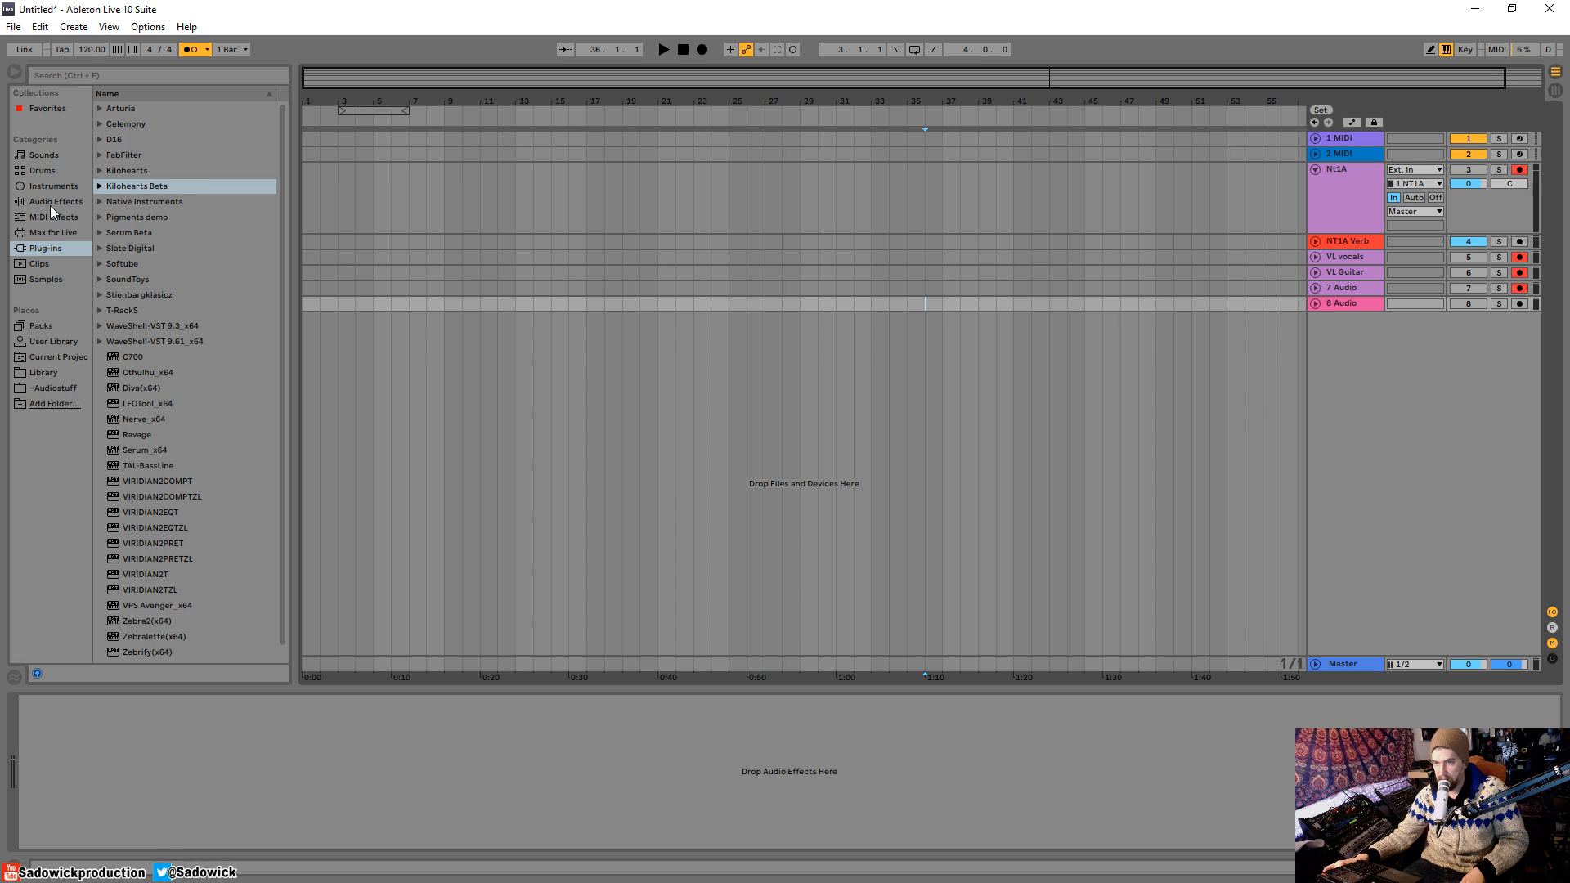
Step: Search the sample Library for 505 and expand the Roland MC-505 Perc+FX samples folder
{"action": "left_click", "coordinate": [41, 372]}
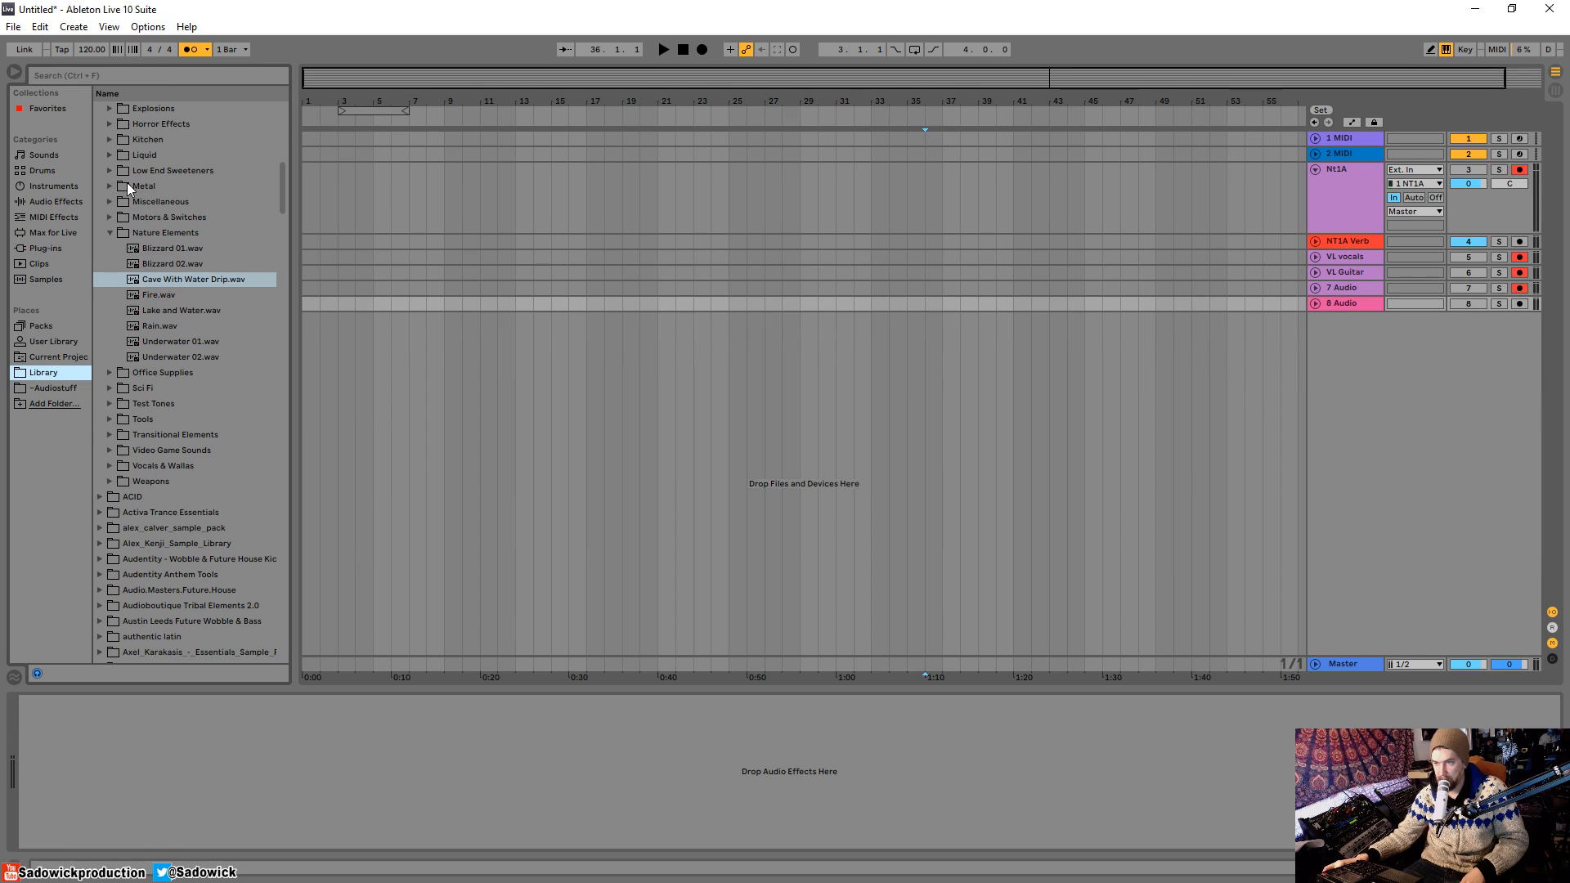
{"action": "left_click", "coordinate": [111, 232]}
{"action": "scroll", "coordinate": [143, 237], "scroll_direction": "up", "scroll_amount": 7}
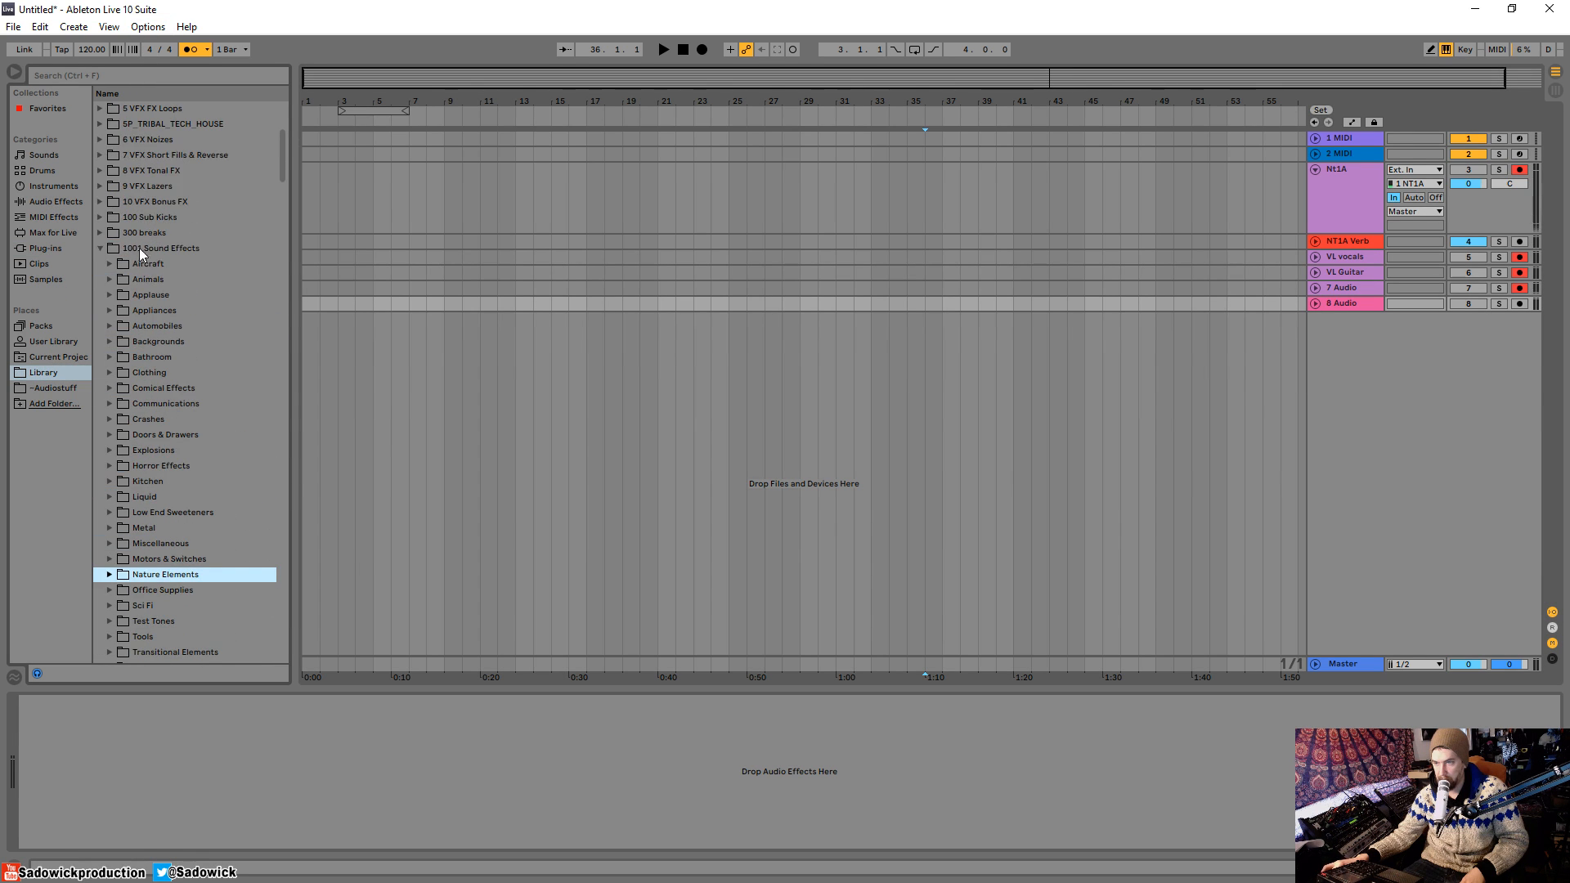
{"action": "left_click", "coordinate": [169, 248]}
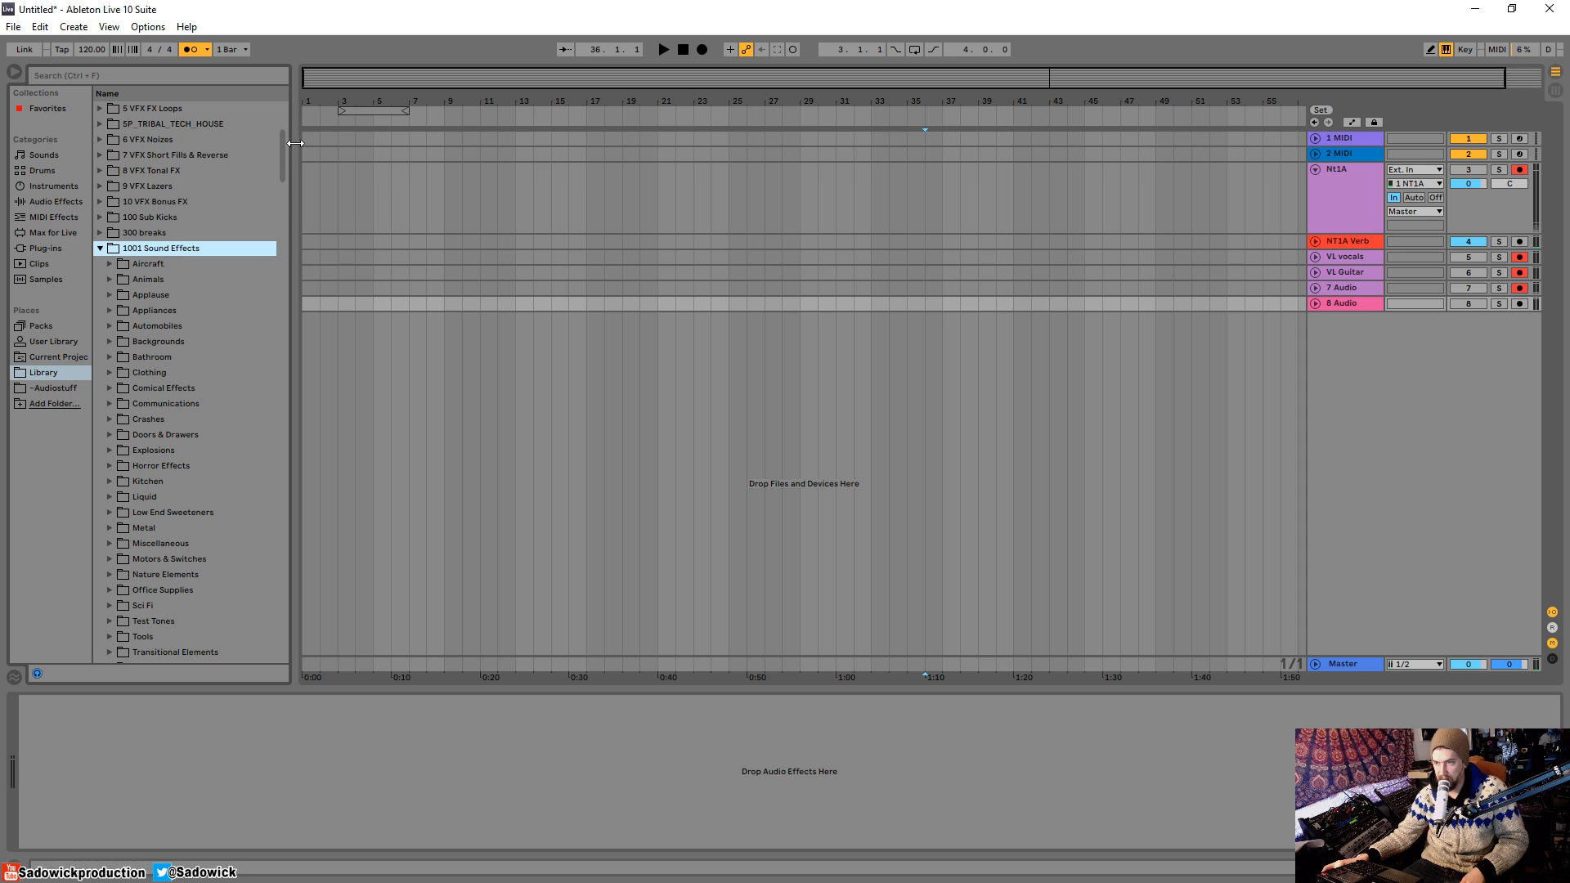
{"action": "left_click", "coordinate": [150, 79]}
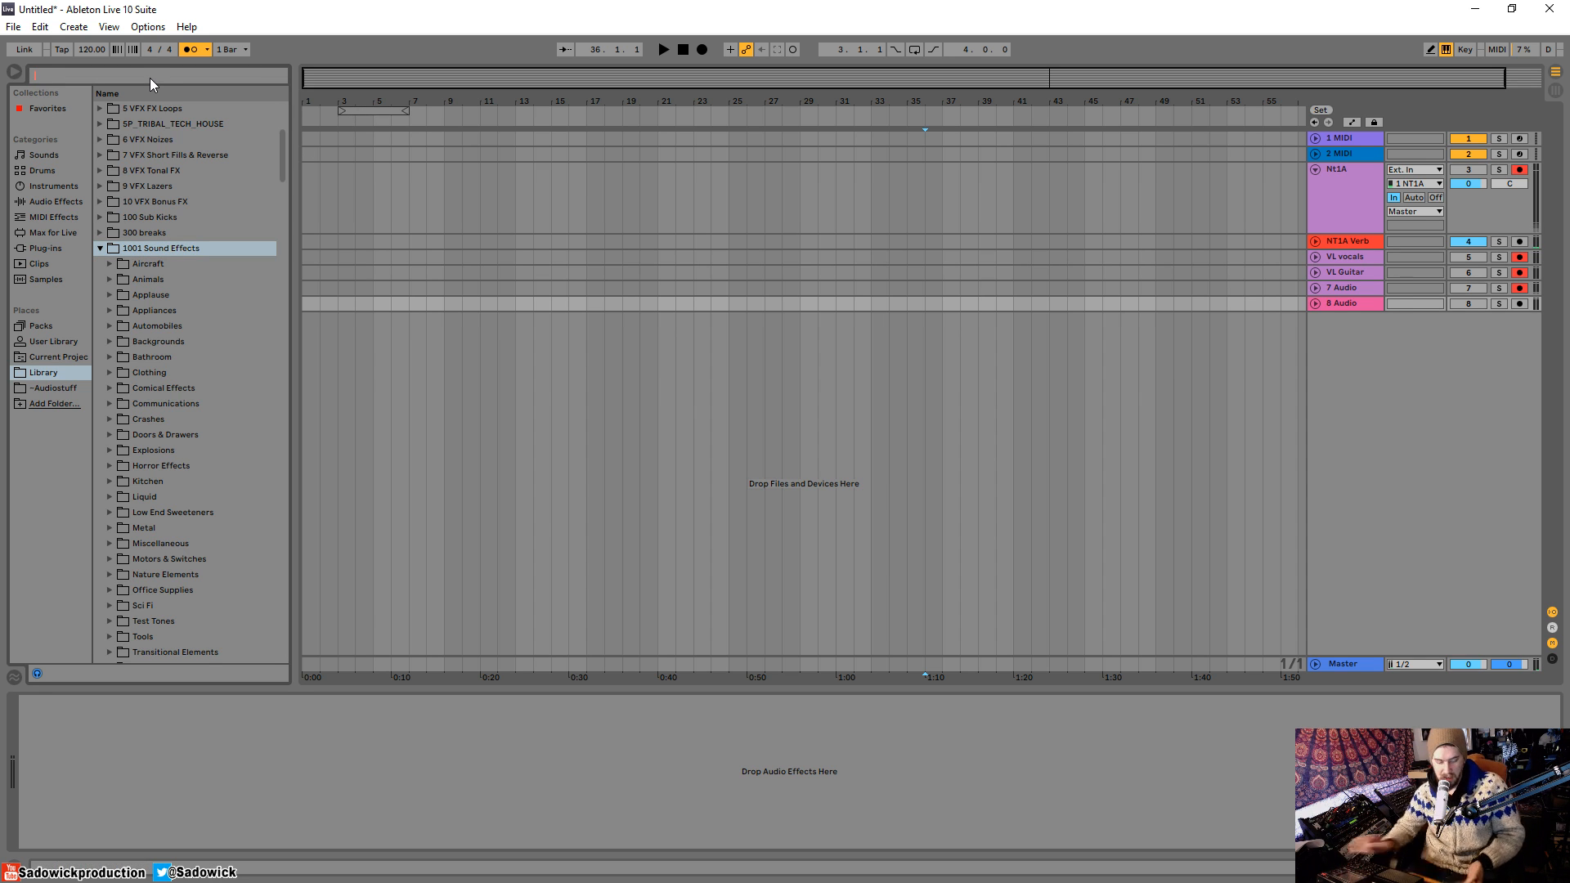
{"action": "type", "text": "505"}
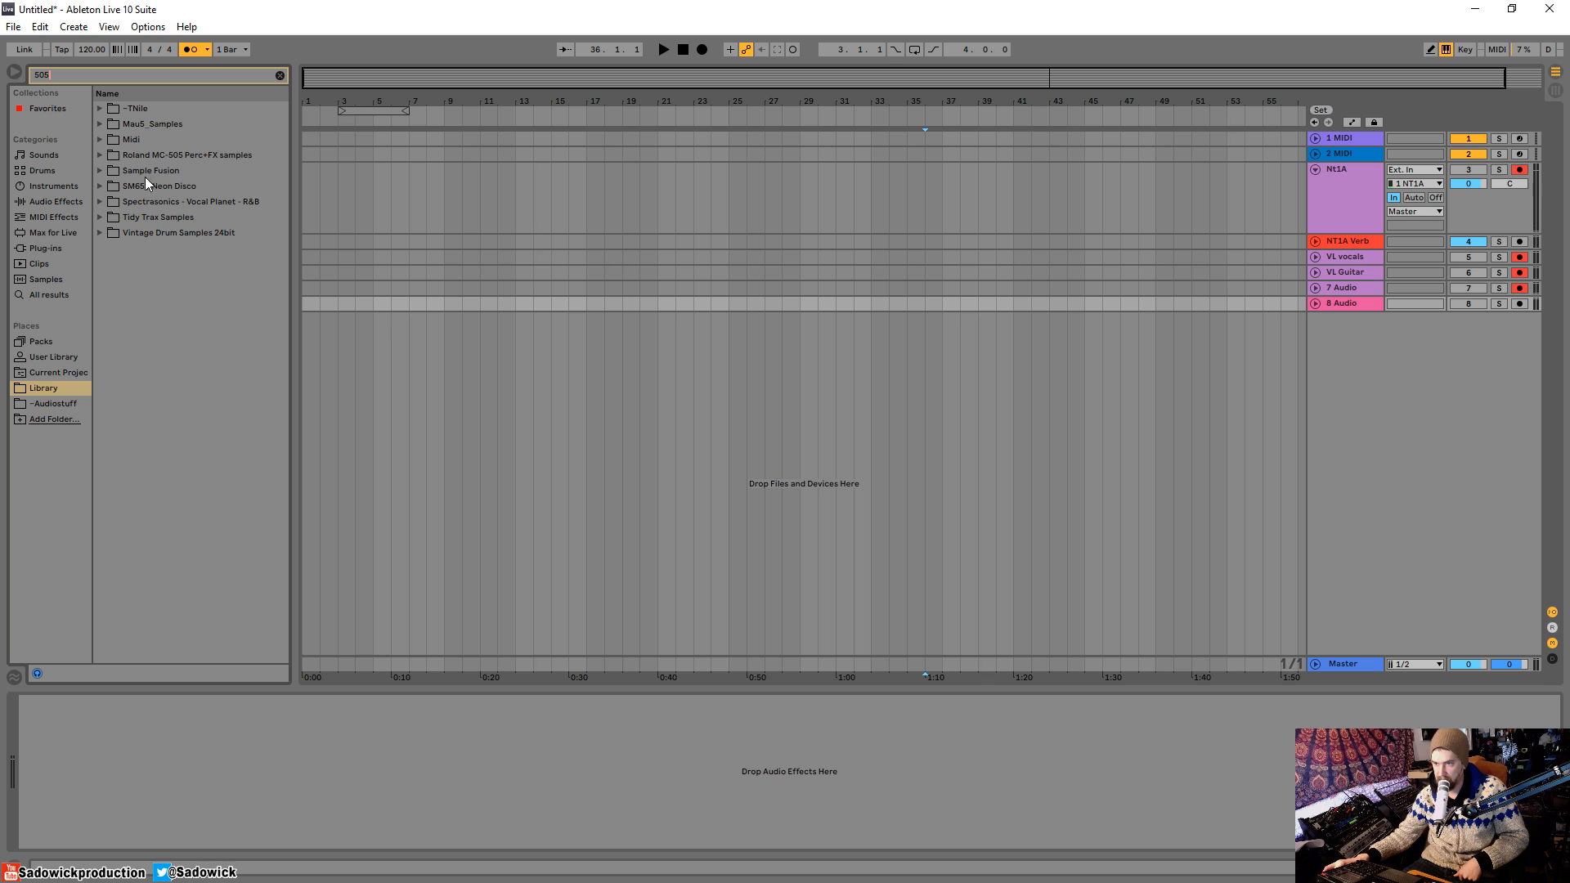
{"action": "left_click", "coordinate": [100, 154]}
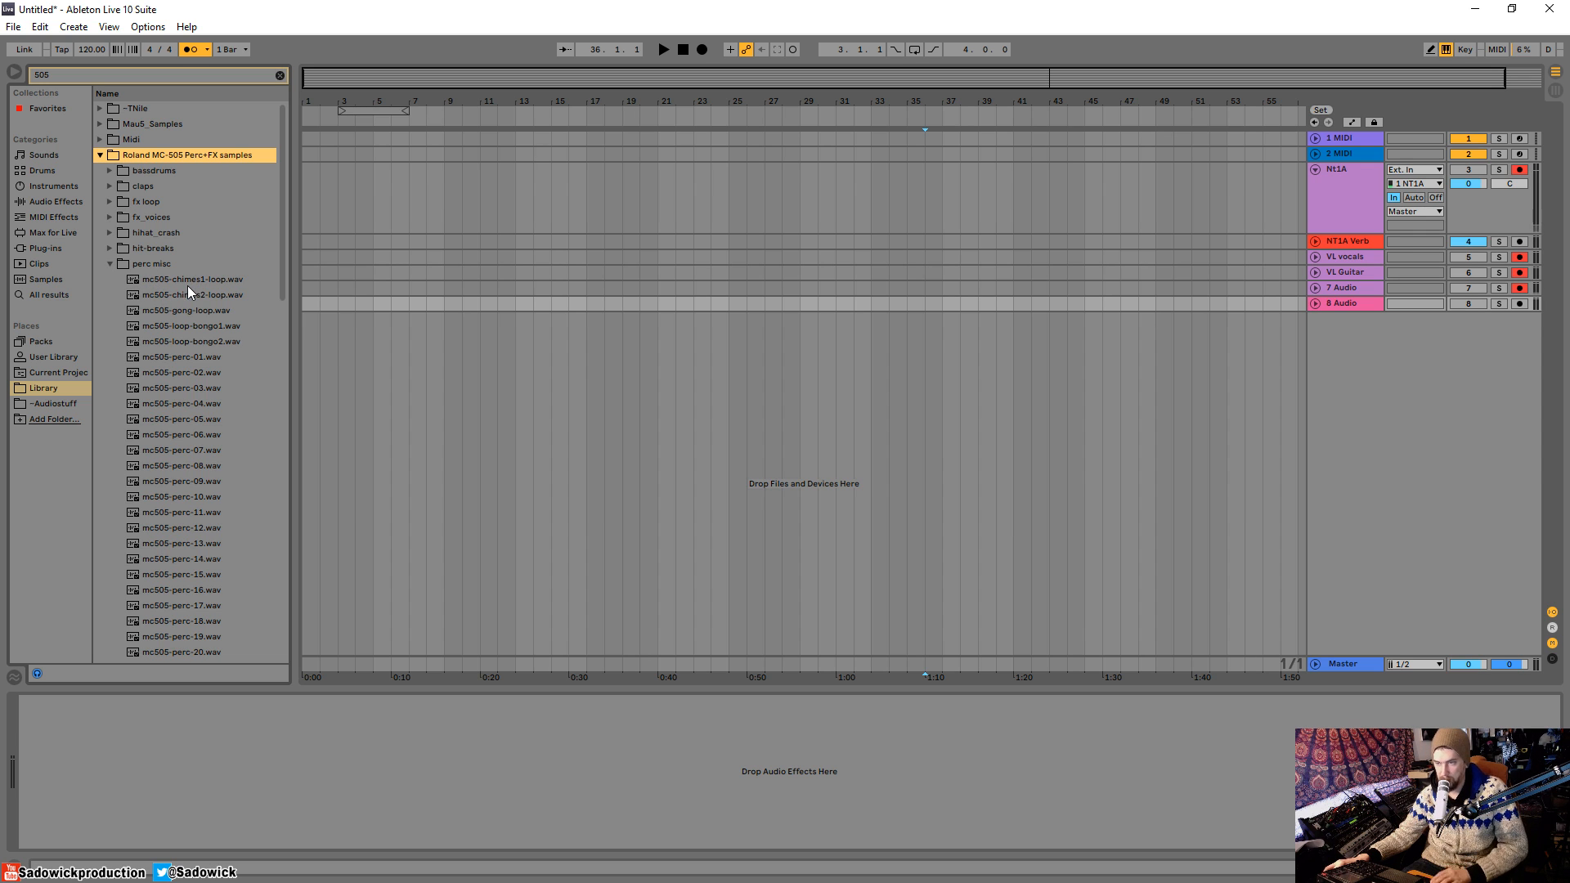
Step: Audition the perc misc samples one after another, starting with mc505-perc-01.wav
{"action": "left_click", "coordinate": [183, 357]}
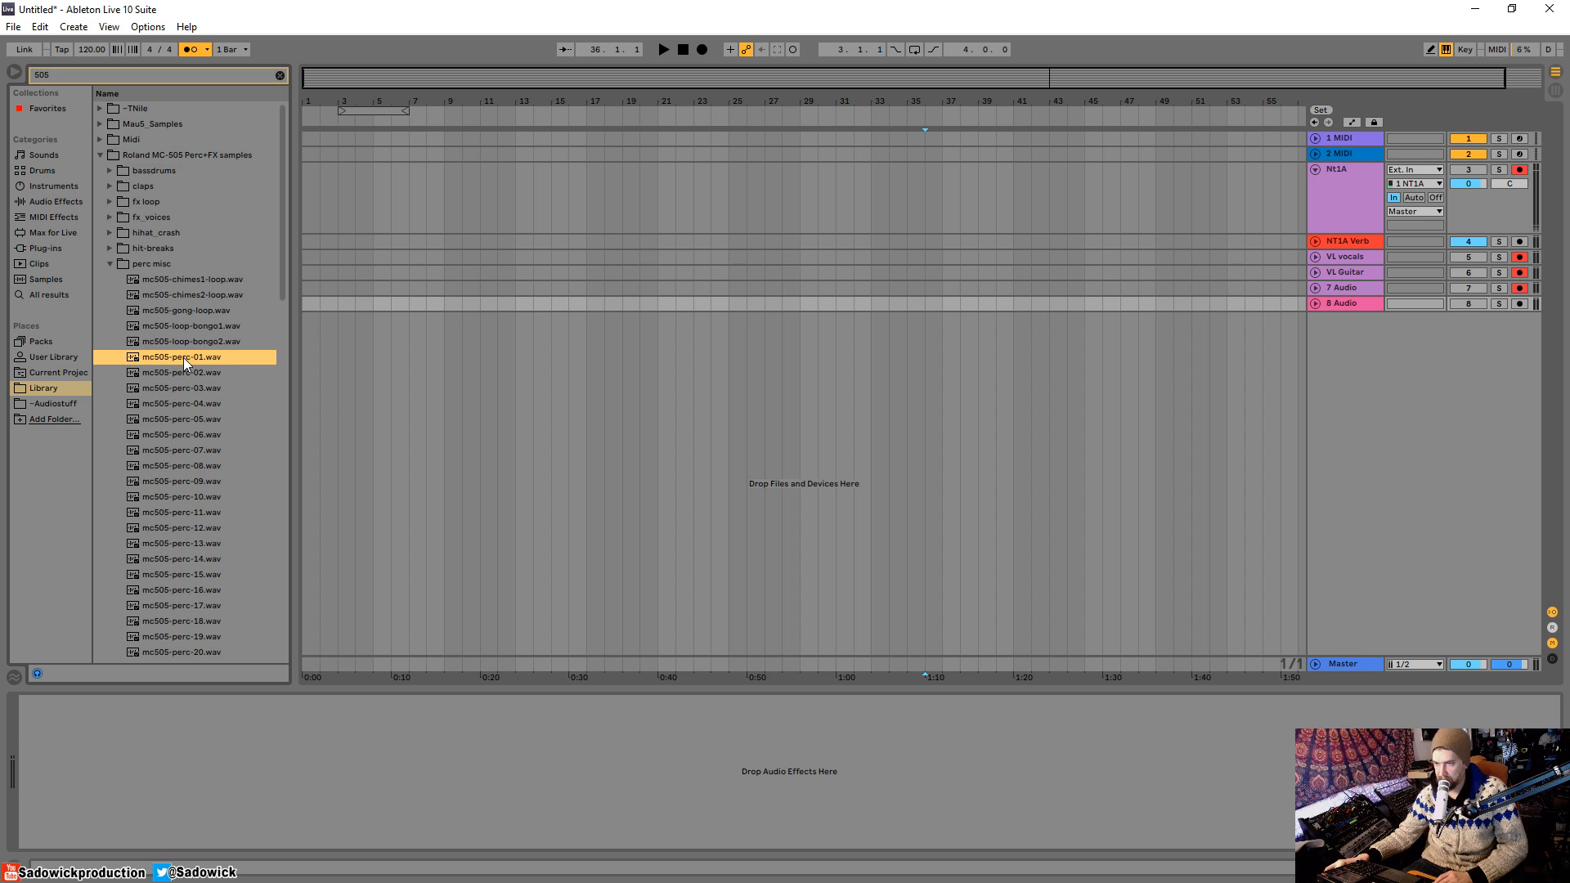
{"action": "key", "text": "Down"}
{"action": "key", "text": "Down"}
{"action": "key", "text": "Down"}
{"action": "key", "text": "Down"}
{"action": "key", "text": "Down"}
{"action": "key", "text": "Down"}
{"action": "key", "text": "Down"}
{"action": "key", "text": "Down"}
{"action": "key", "text": "Down"}
{"action": "key", "text": "Down"}
{"action": "key", "text": "Down"}
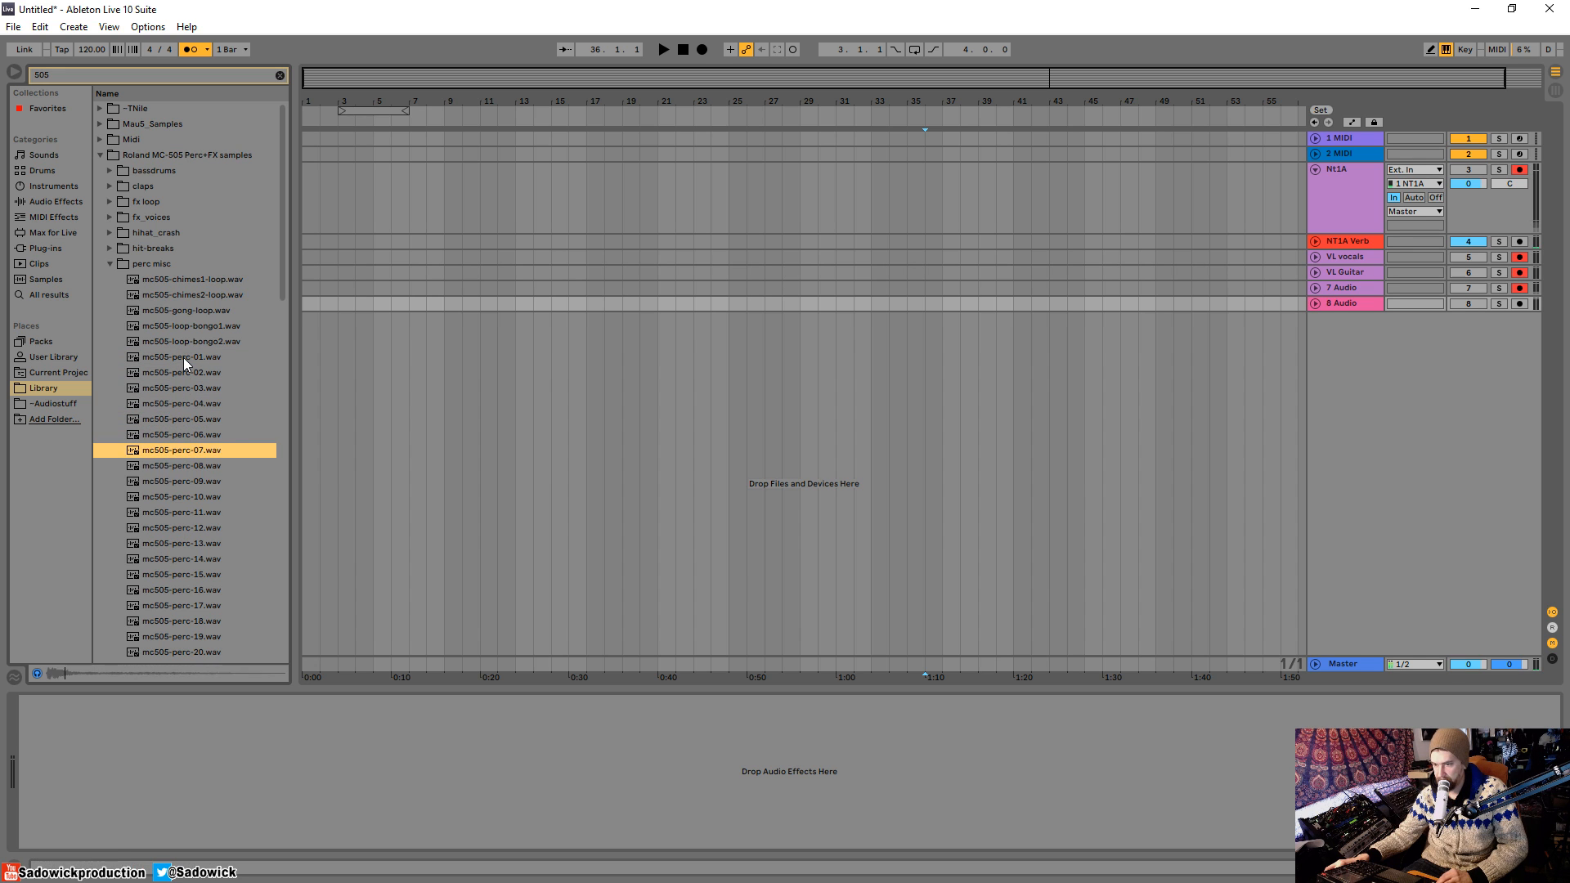
{"action": "key", "text": "Down"}
{"action": "key", "text": "Down"}
{"action": "key", "text": "Down"}
{"action": "key", "text": "Down"}
{"action": "key", "text": "Down"}
{"action": "key", "text": "Down"}
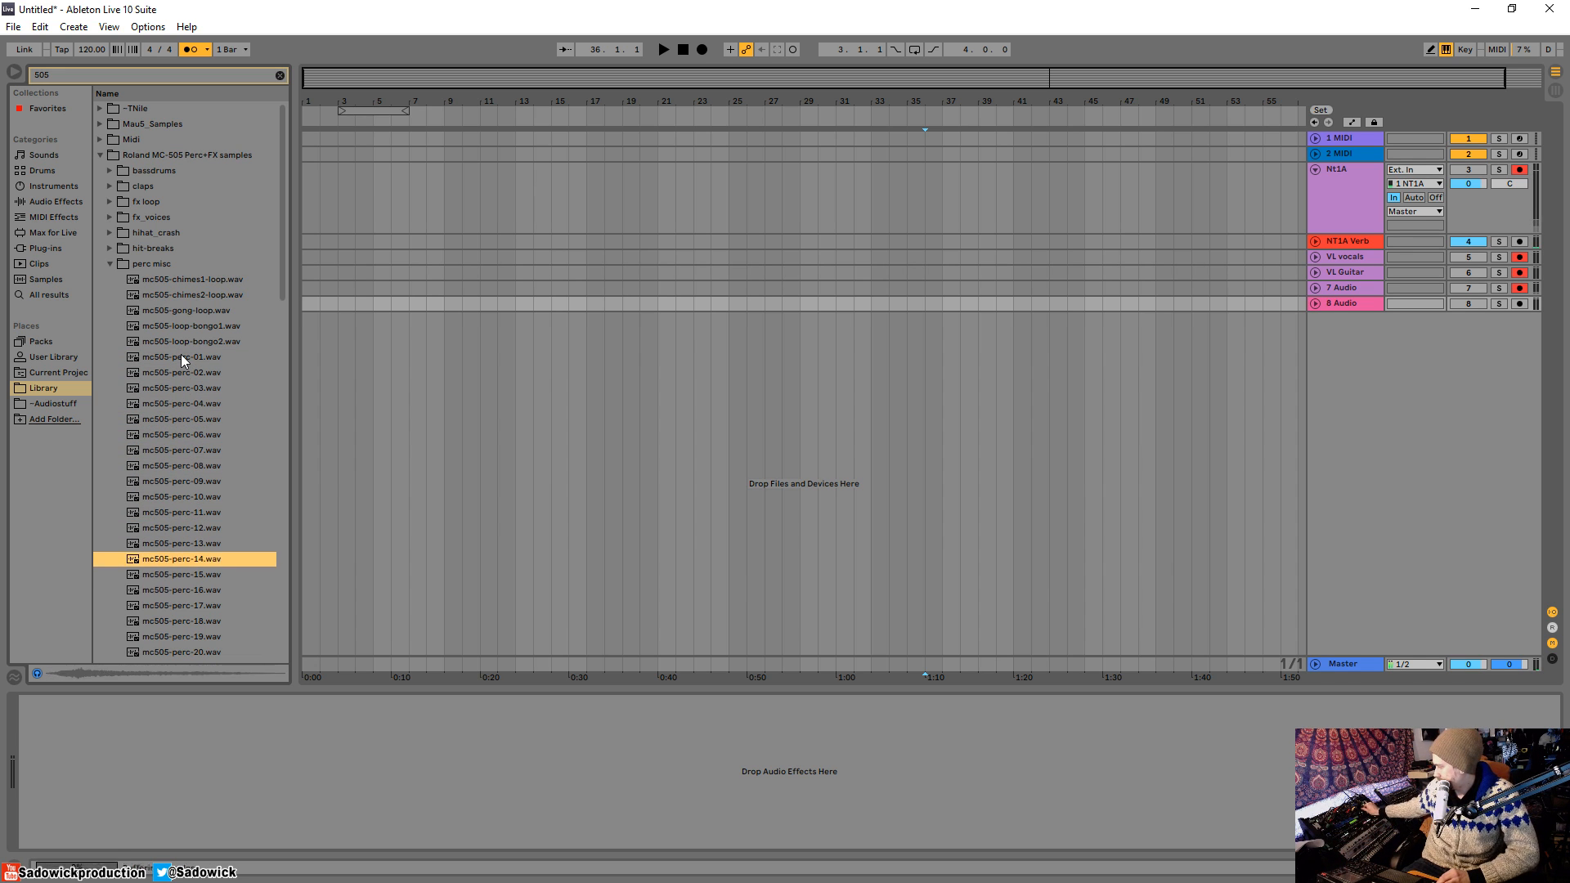
{"action": "key", "text": "Down"}
{"action": "key", "text": "Down"}
{"action": "key", "text": "Down"}
{"action": "key", "text": "Down"}
{"action": "key", "text": "Down"}
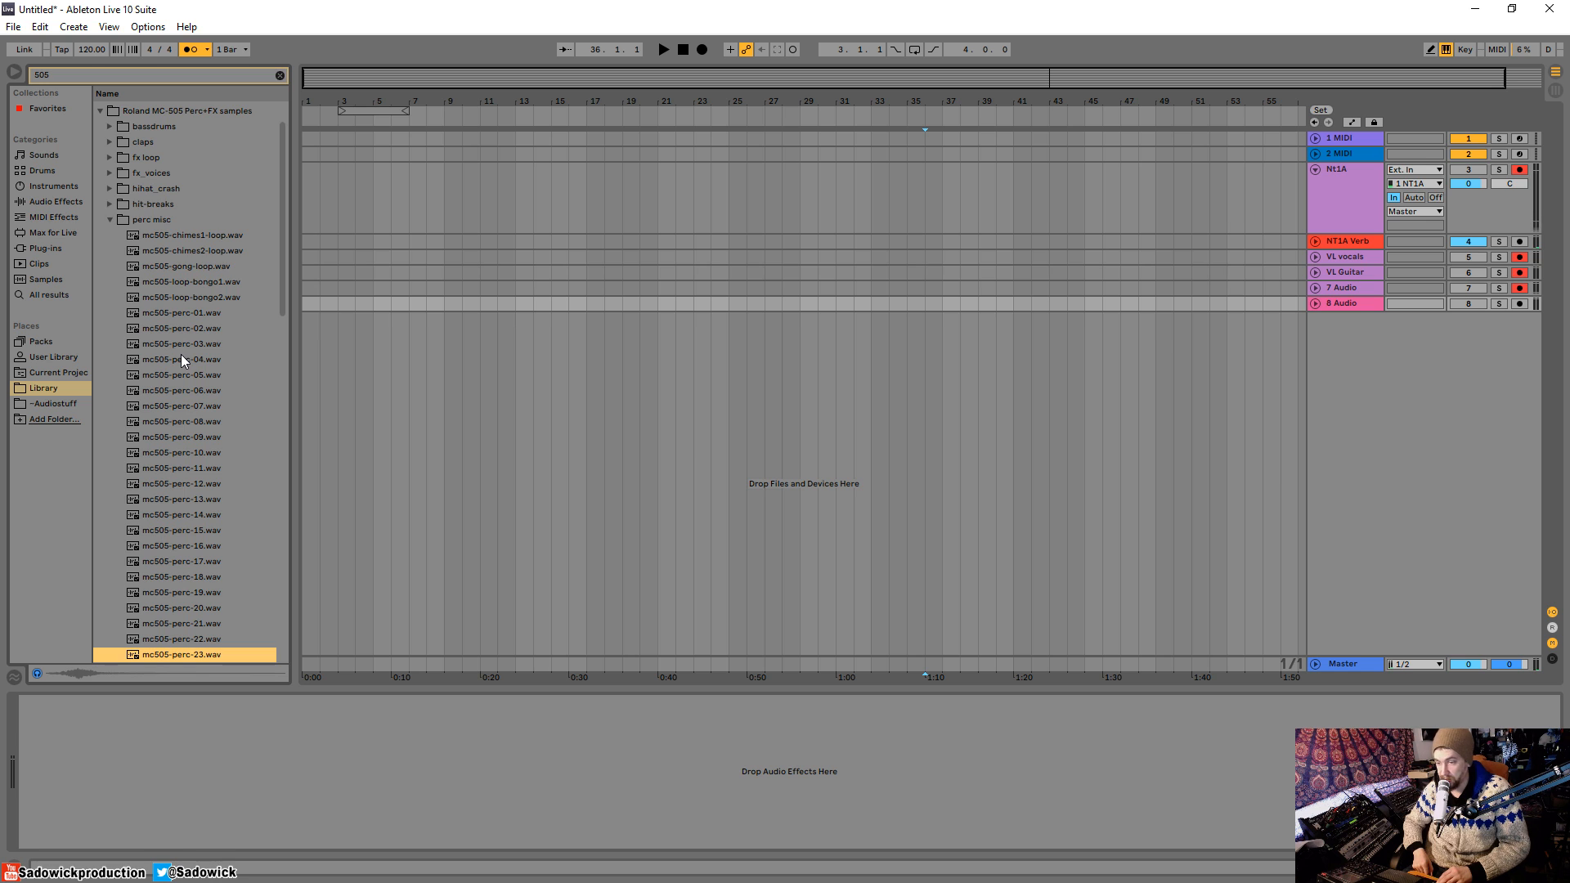
{"action": "key", "text": "Down"}
{"action": "key", "text": "Down"}
{"action": "key", "text": "Down"}
{"action": "key", "text": "Down"}
{"action": "key", "text": "Down"}
{"action": "key", "text": "Down"}
{"action": "key", "text": "Down"}
{"action": "key", "text": "Down"}
{"action": "key", "text": "Down"}
{"action": "key", "text": "Down"}
{"action": "key", "text": "Down"}
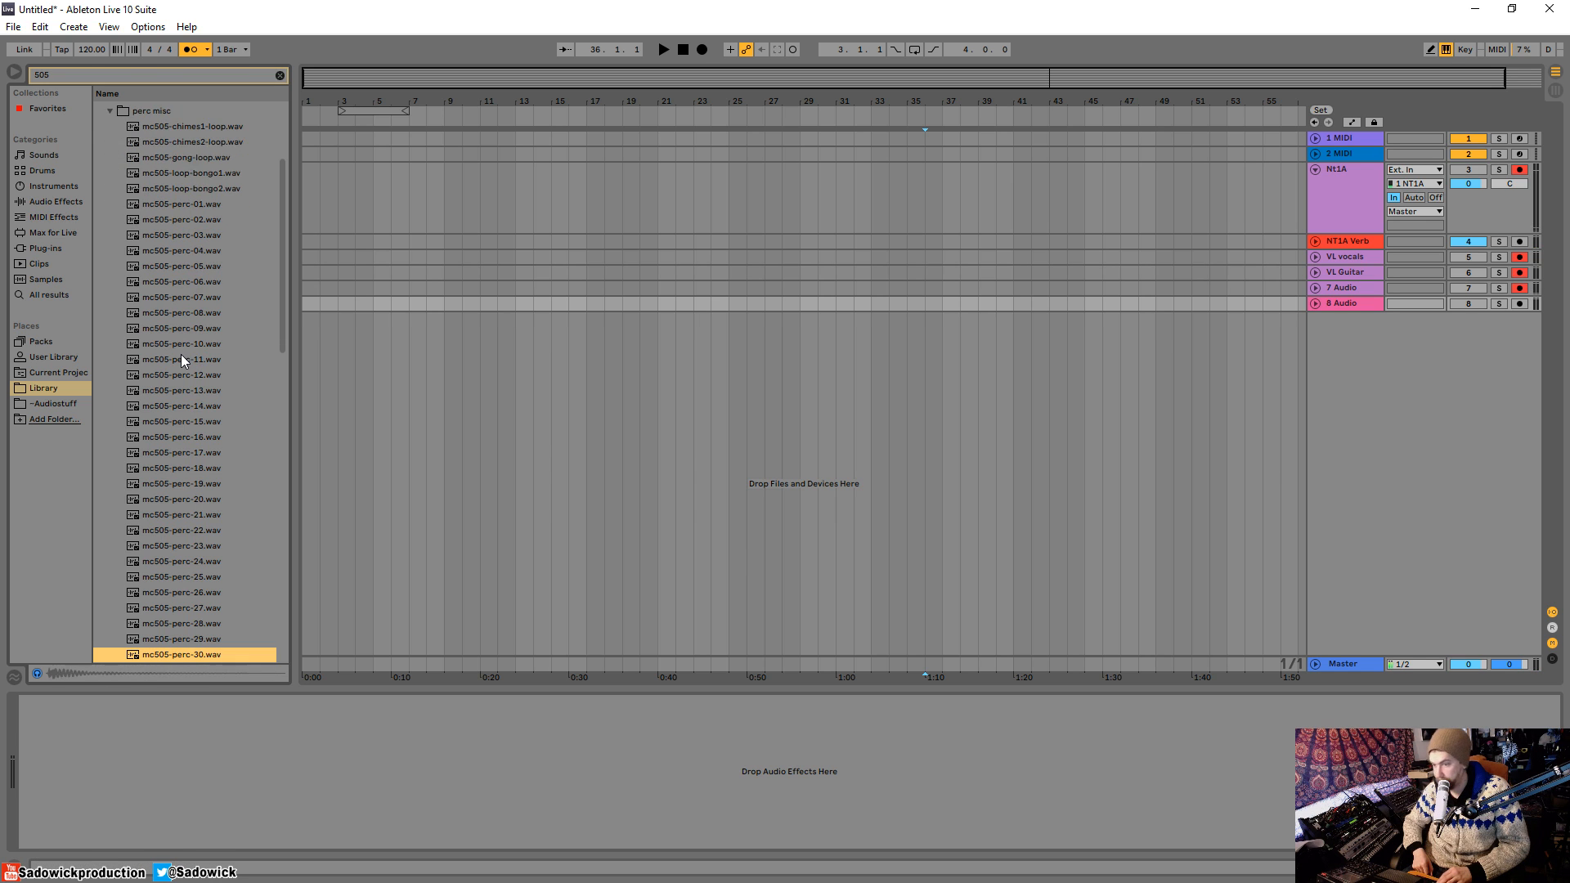
{"action": "key", "text": "Down"}
{"action": "key", "text": "Down"}
{"action": "key", "text": "Down"}
{"action": "key", "text": "Down"}
{"action": "key", "text": "Down"}
{"action": "key", "text": "Down"}
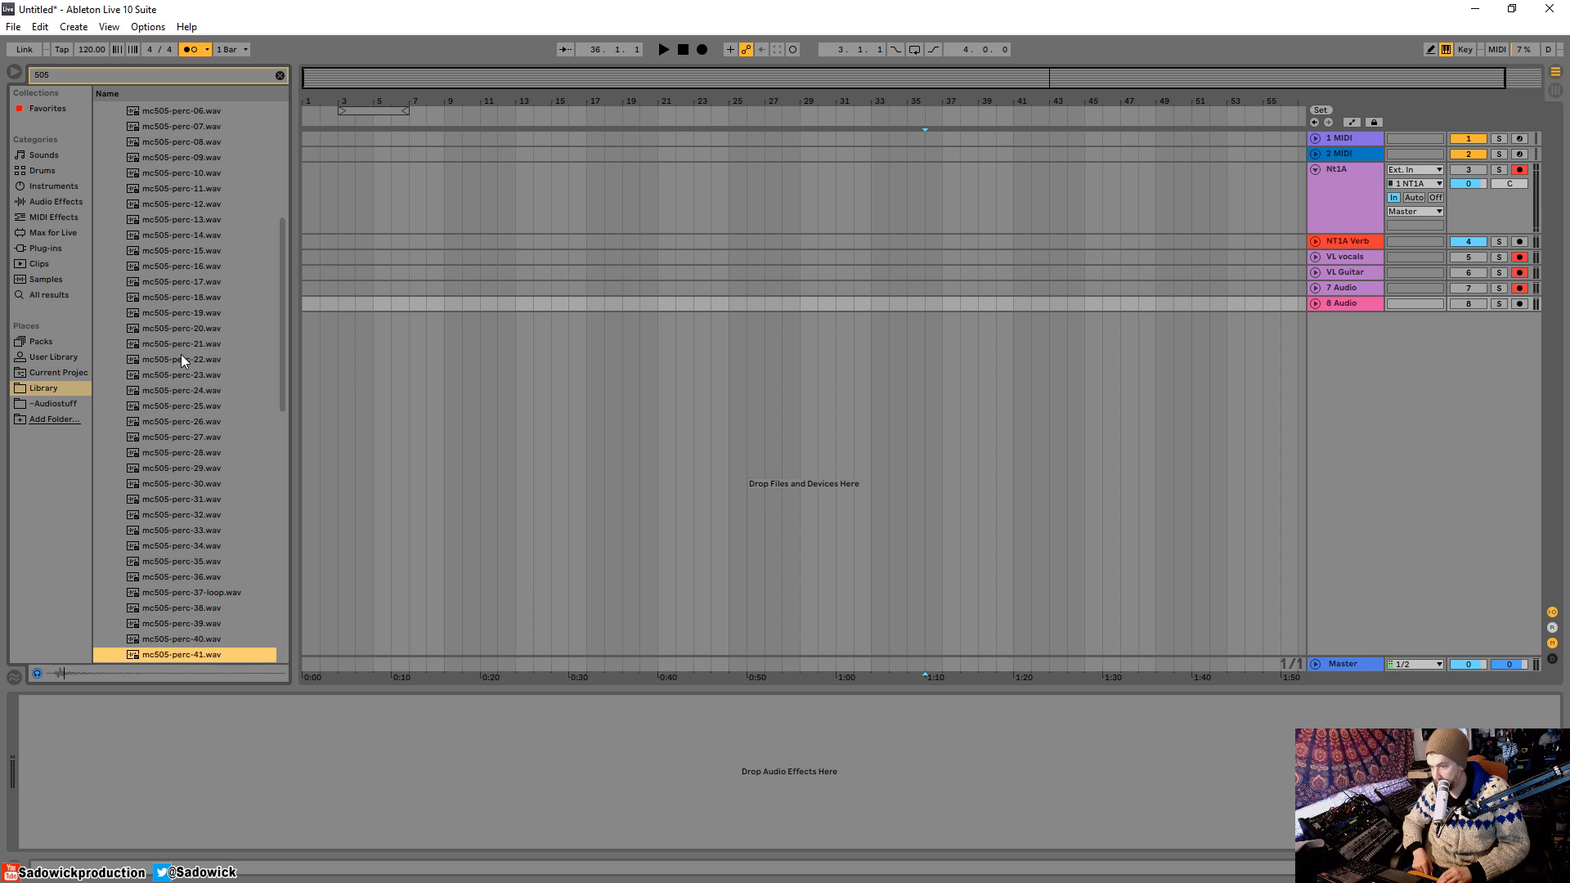
Step: Place mc505-perc-41.wav on a new audio track at bar 17, below the existing tracks
{"action": "key", "text": "Down"}
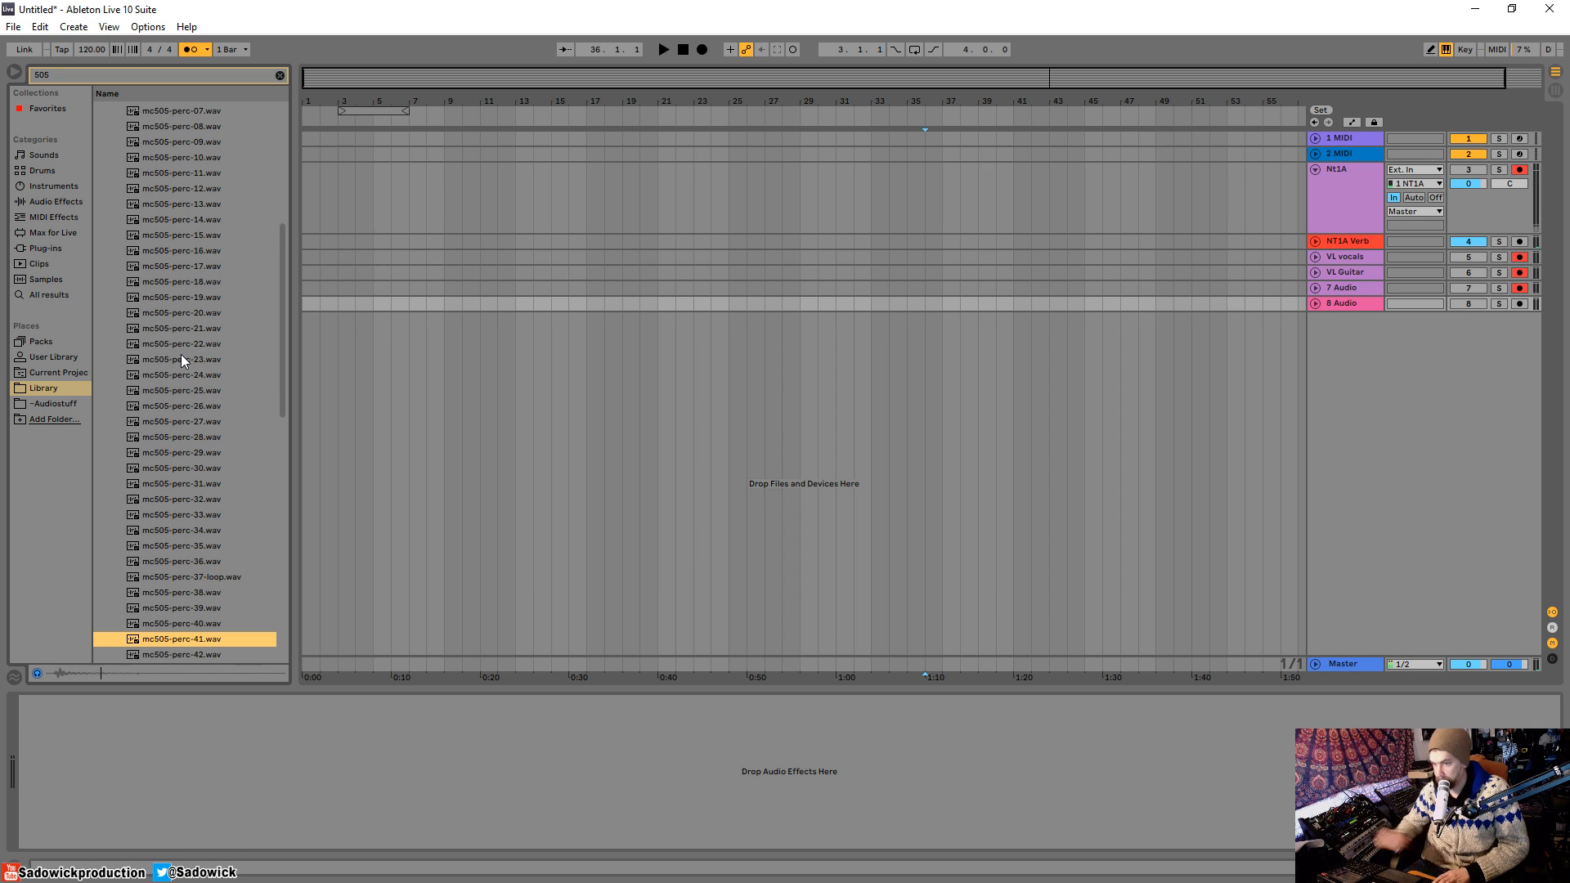
{"action": "left_click_drag", "start_coordinate": [169, 636], "coordinate": [584, 321]}
Step: Audition the samples from mc505-perc-42.wav onward and place mc505-perc-45.wav on a new audio track at bar 19
{"action": "left_click", "coordinate": [204, 654]}
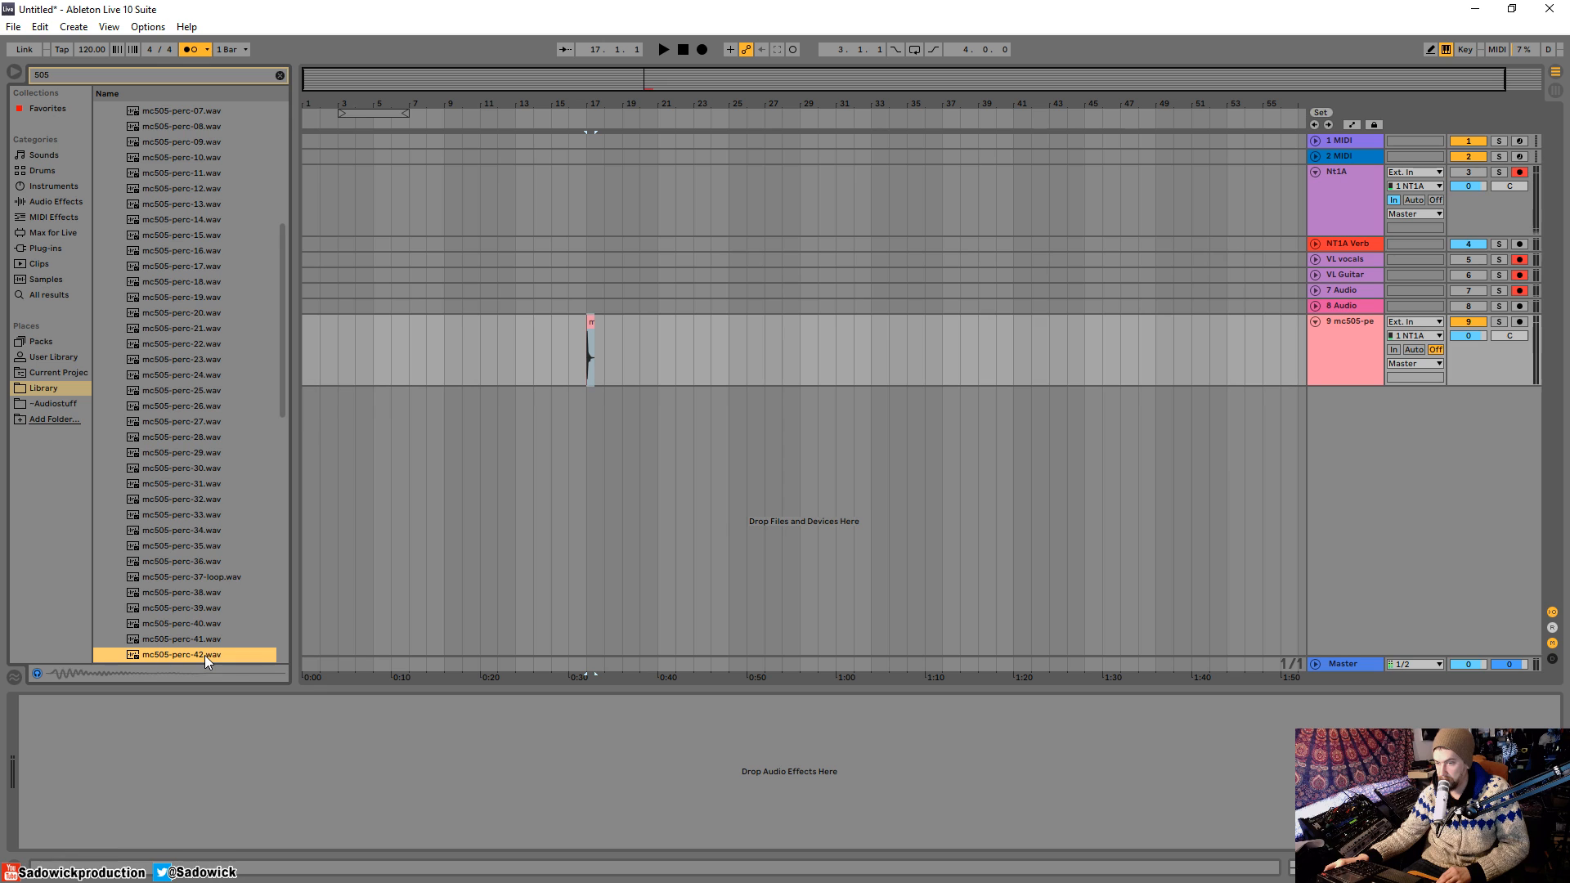
{"action": "key", "text": "Down"}
{"action": "key", "text": "Down"}
{"action": "key", "text": "Down"}
{"action": "key", "text": "Down"}
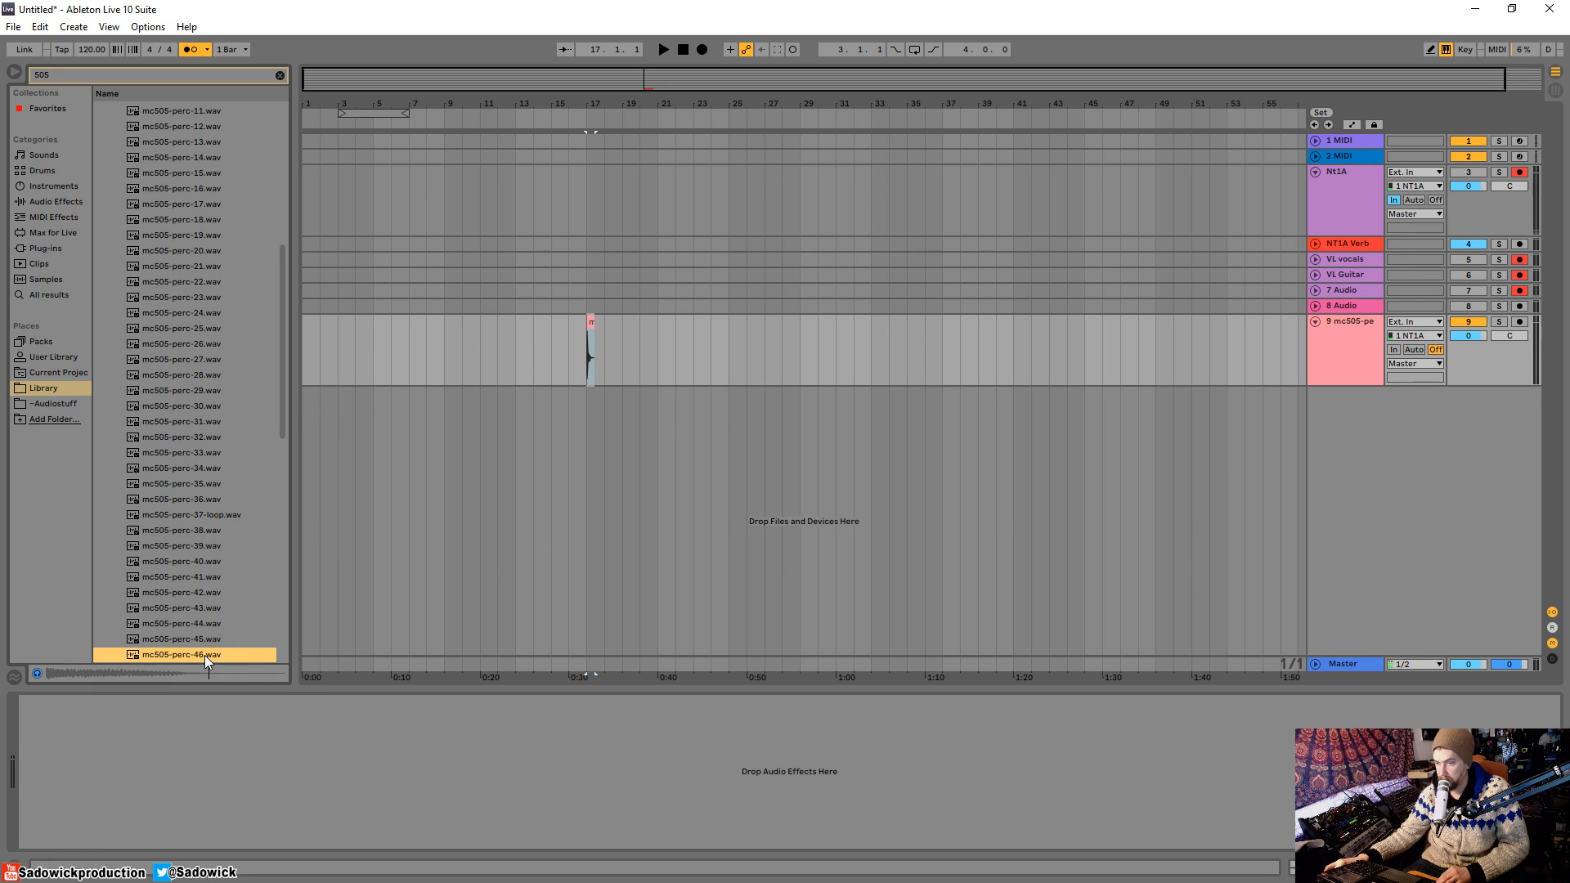
{"action": "key", "text": "Up"}
{"action": "left_click_drag", "start_coordinate": [380, 570], "coordinate": [621, 409]}
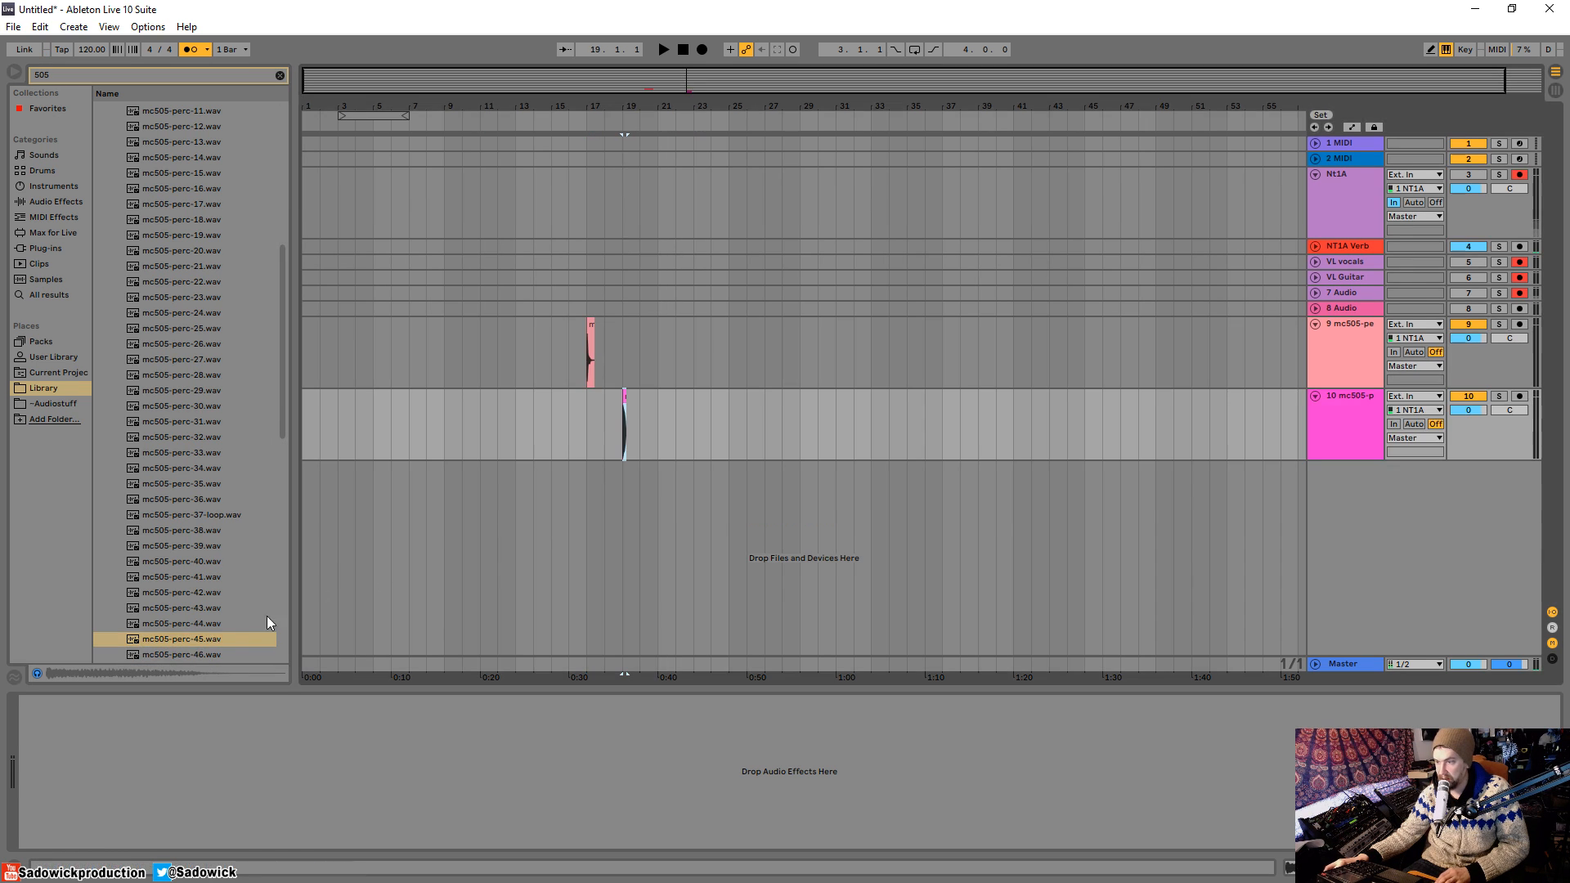
Step: Audition the remaining perc misc samples from mc505-perc-46.wav through the timbale, timpani, tom and triangle sounds
{"action": "scroll", "coordinate": [218, 618], "scroll_direction": "down", "scroll_amount": 1}
{"action": "key", "text": "Down"}
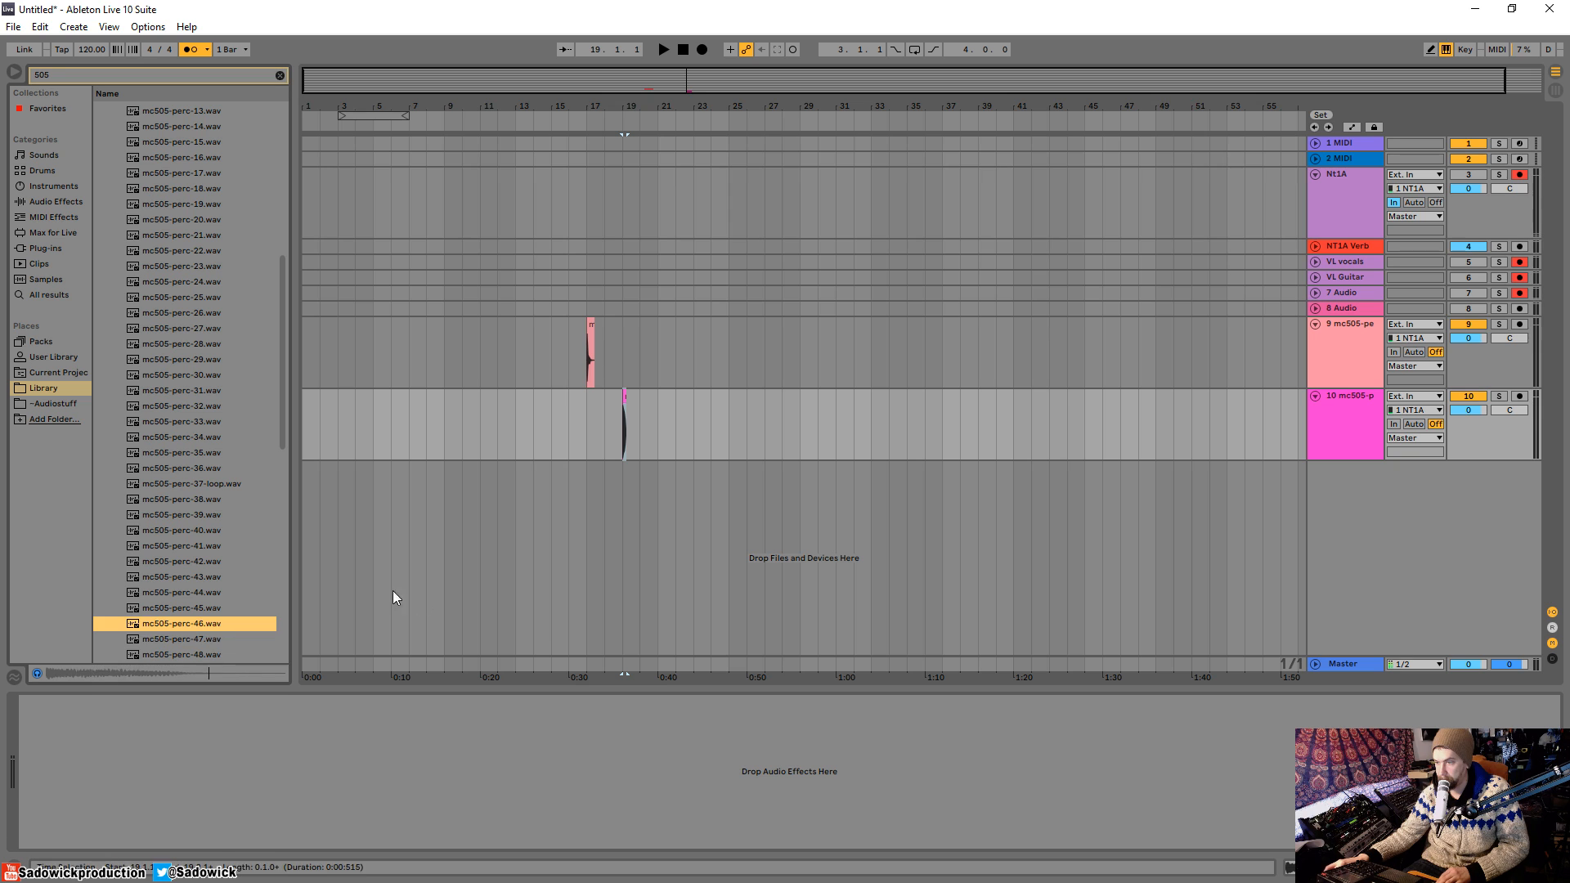
{"action": "key", "text": "Down"}
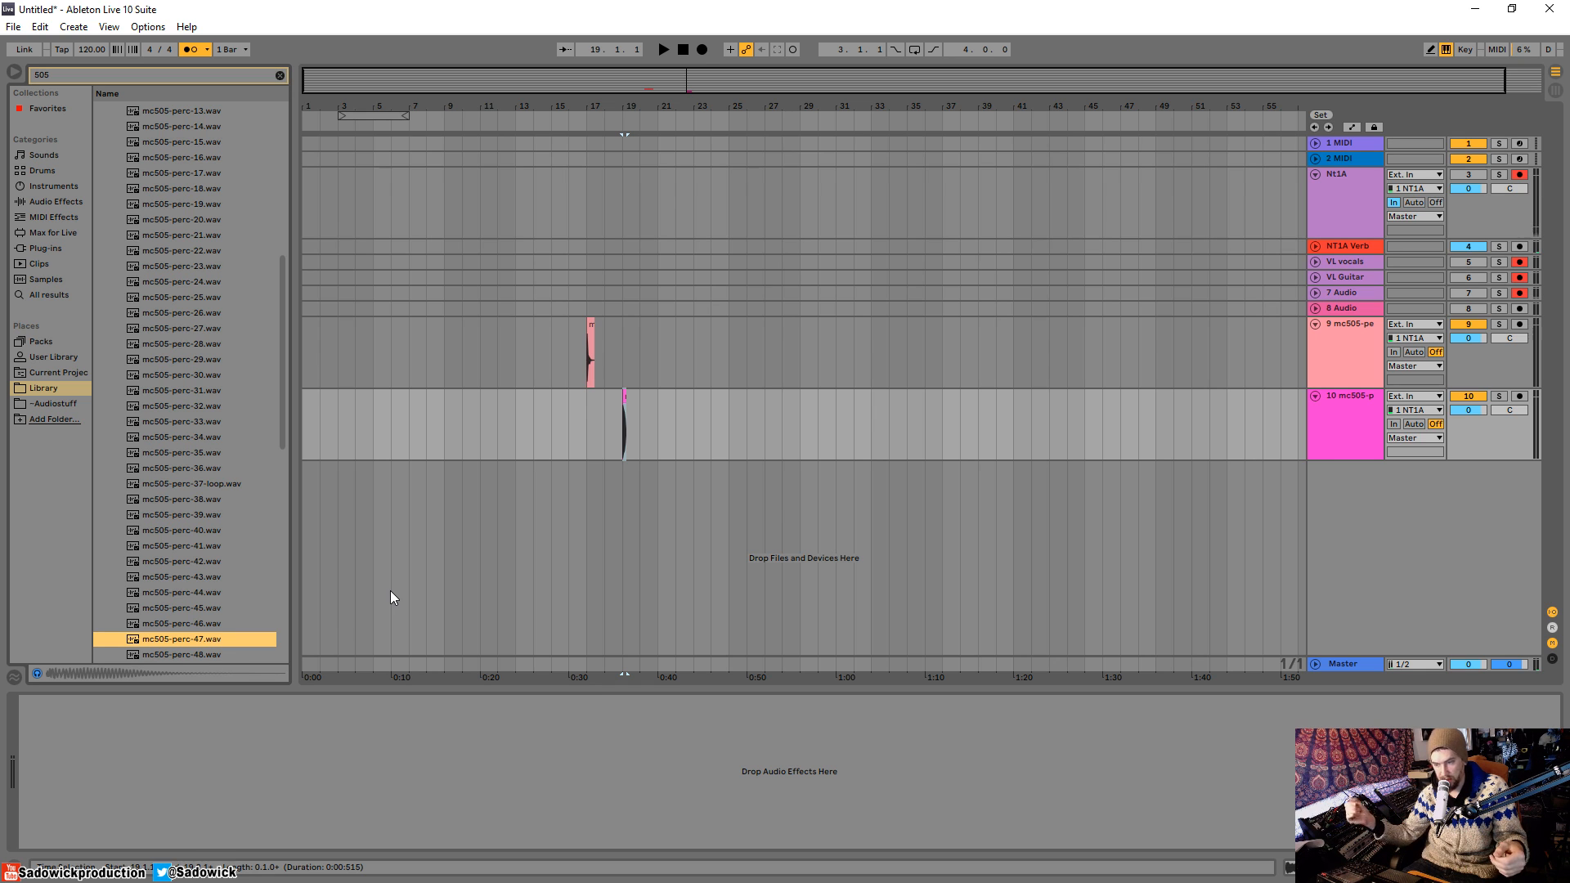
{"action": "left_click", "coordinate": [189, 654]}
{"action": "key", "text": "Down"}
{"action": "key", "text": "Down"}
{"action": "key", "text": "Down"}
{"action": "key", "text": "Down"}
{"action": "key", "text": "Down"}
{"action": "key", "text": "Down"}
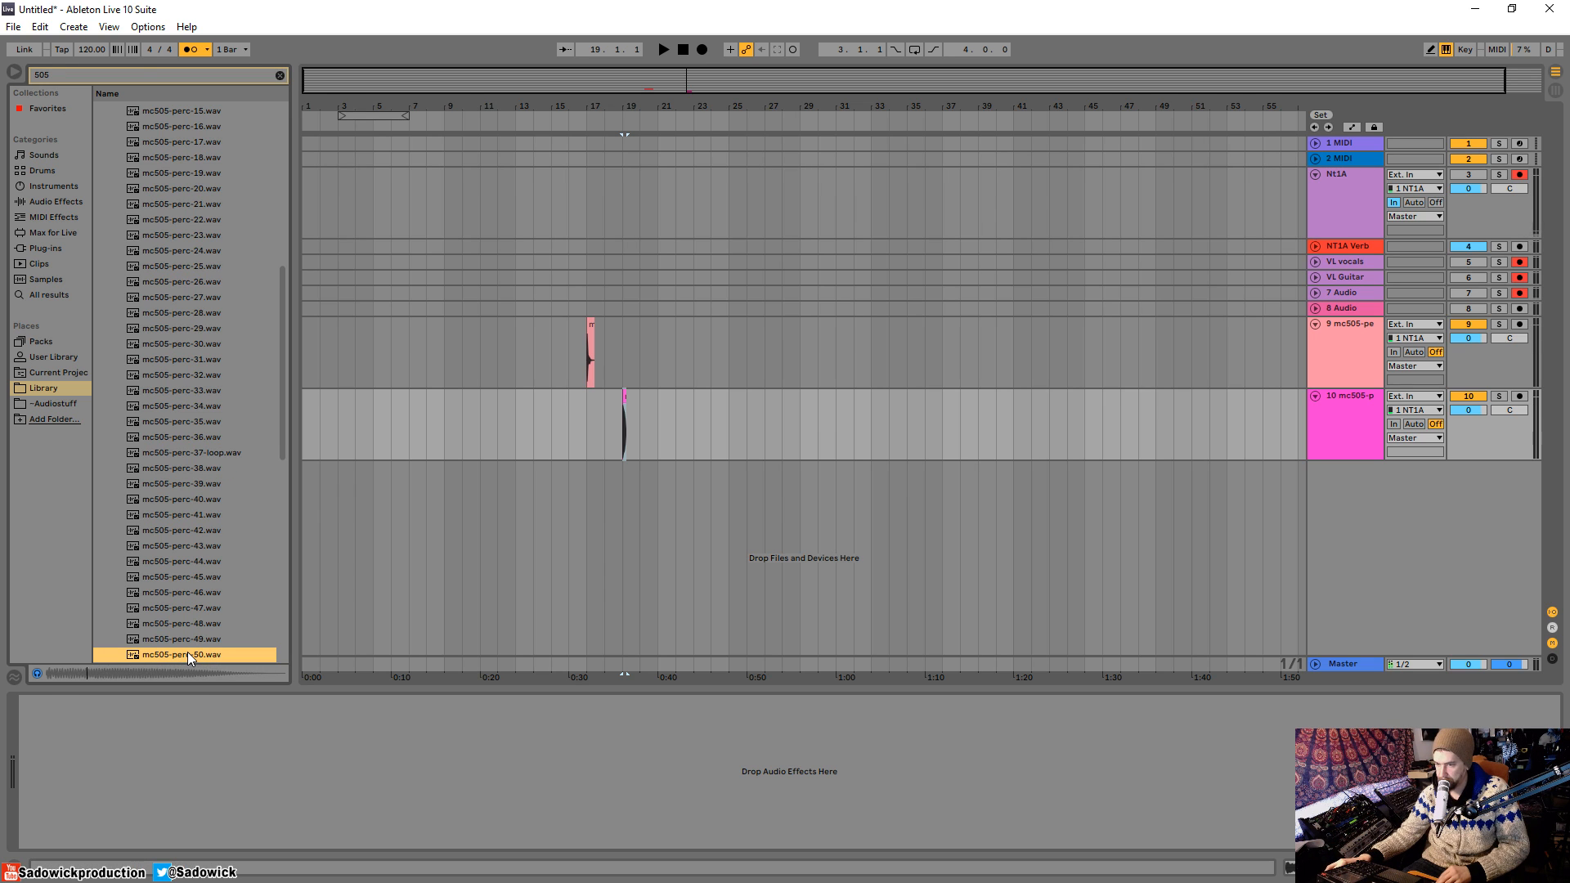
{"action": "key", "text": "Down"}
{"action": "key", "text": "Down"}
{"action": "key", "text": "Down"}
{"action": "key", "text": "Down"}
{"action": "key", "text": "Down"}
{"action": "key", "text": "Down"}
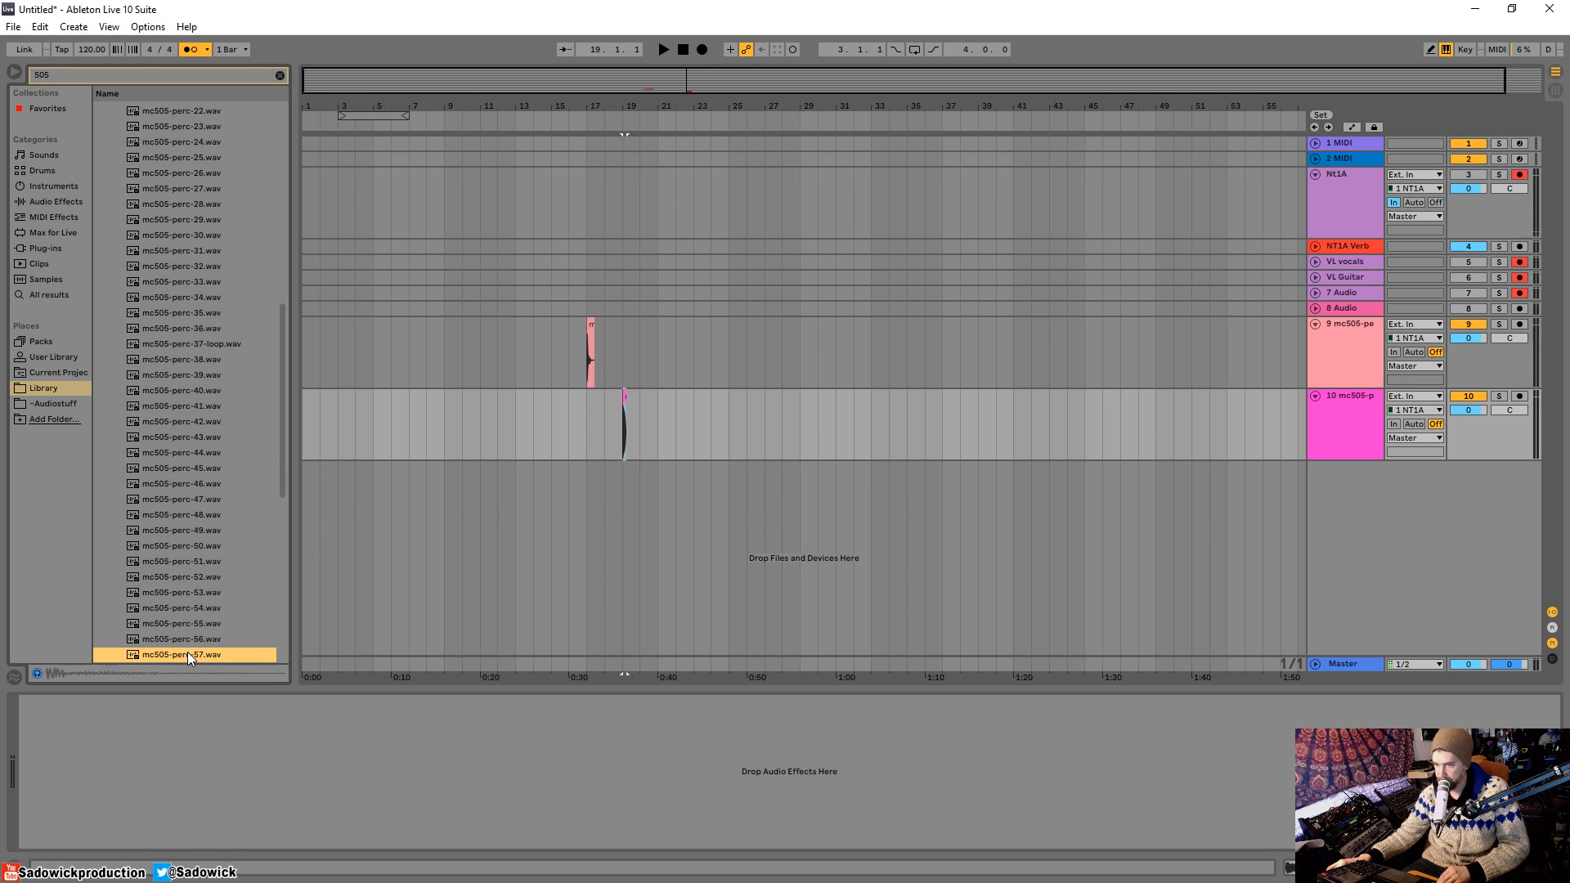
{"action": "key", "text": "Down"}
{"action": "key", "text": "Down"}
{"action": "key", "text": "Down"}
{"action": "key", "text": "Down"}
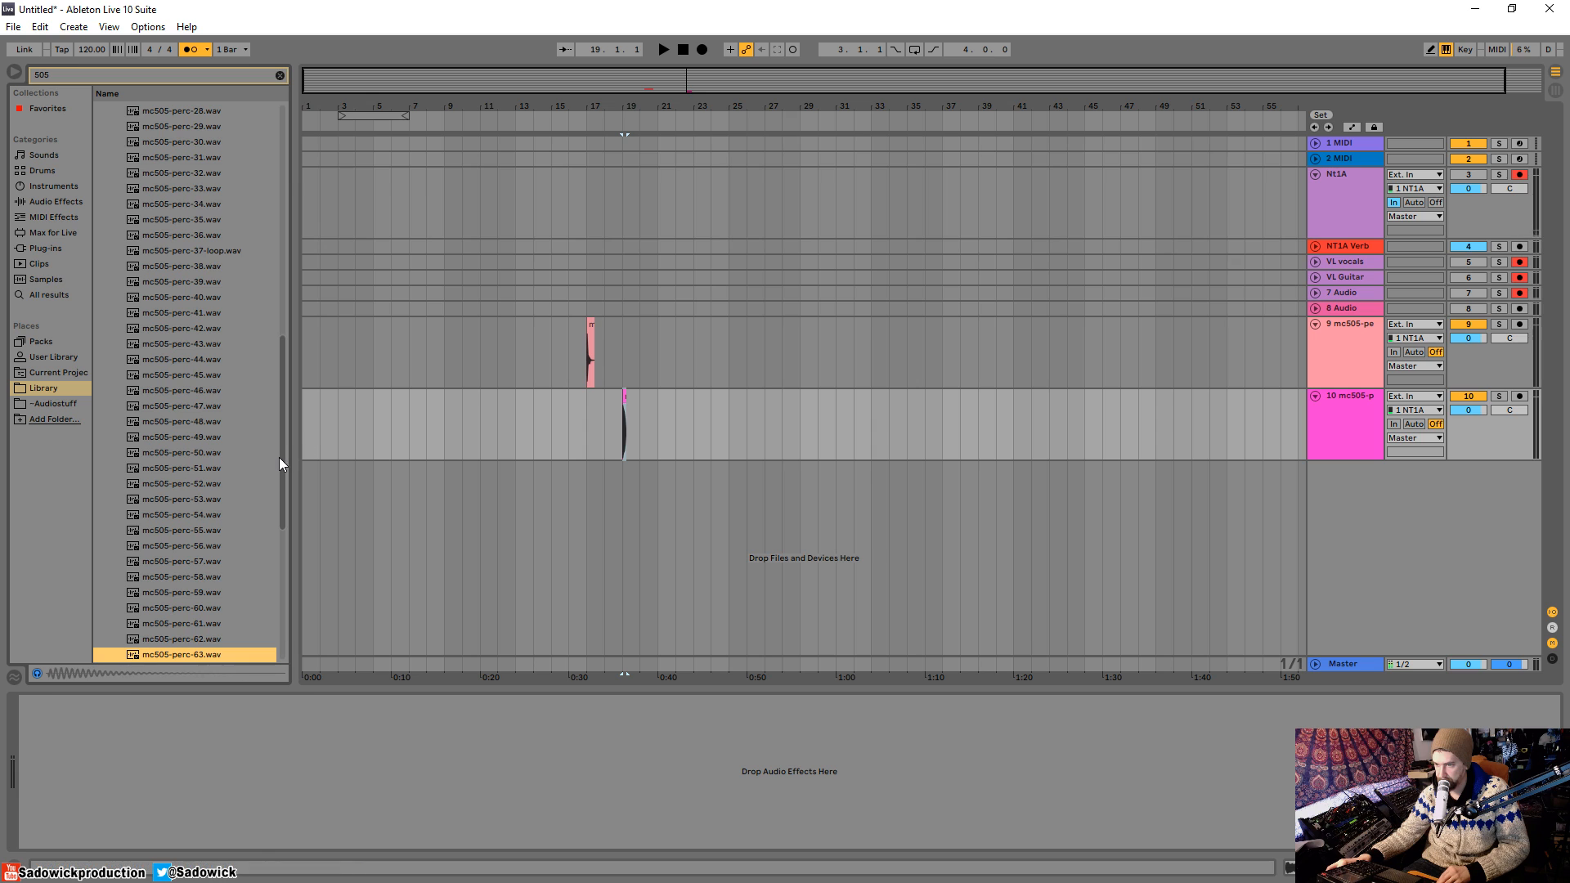
{"action": "key", "text": "Down"}
{"action": "key", "text": "Down"}
{"action": "key", "text": "Down"}
{"action": "key", "text": "Down"}
{"action": "key", "text": "Down"}
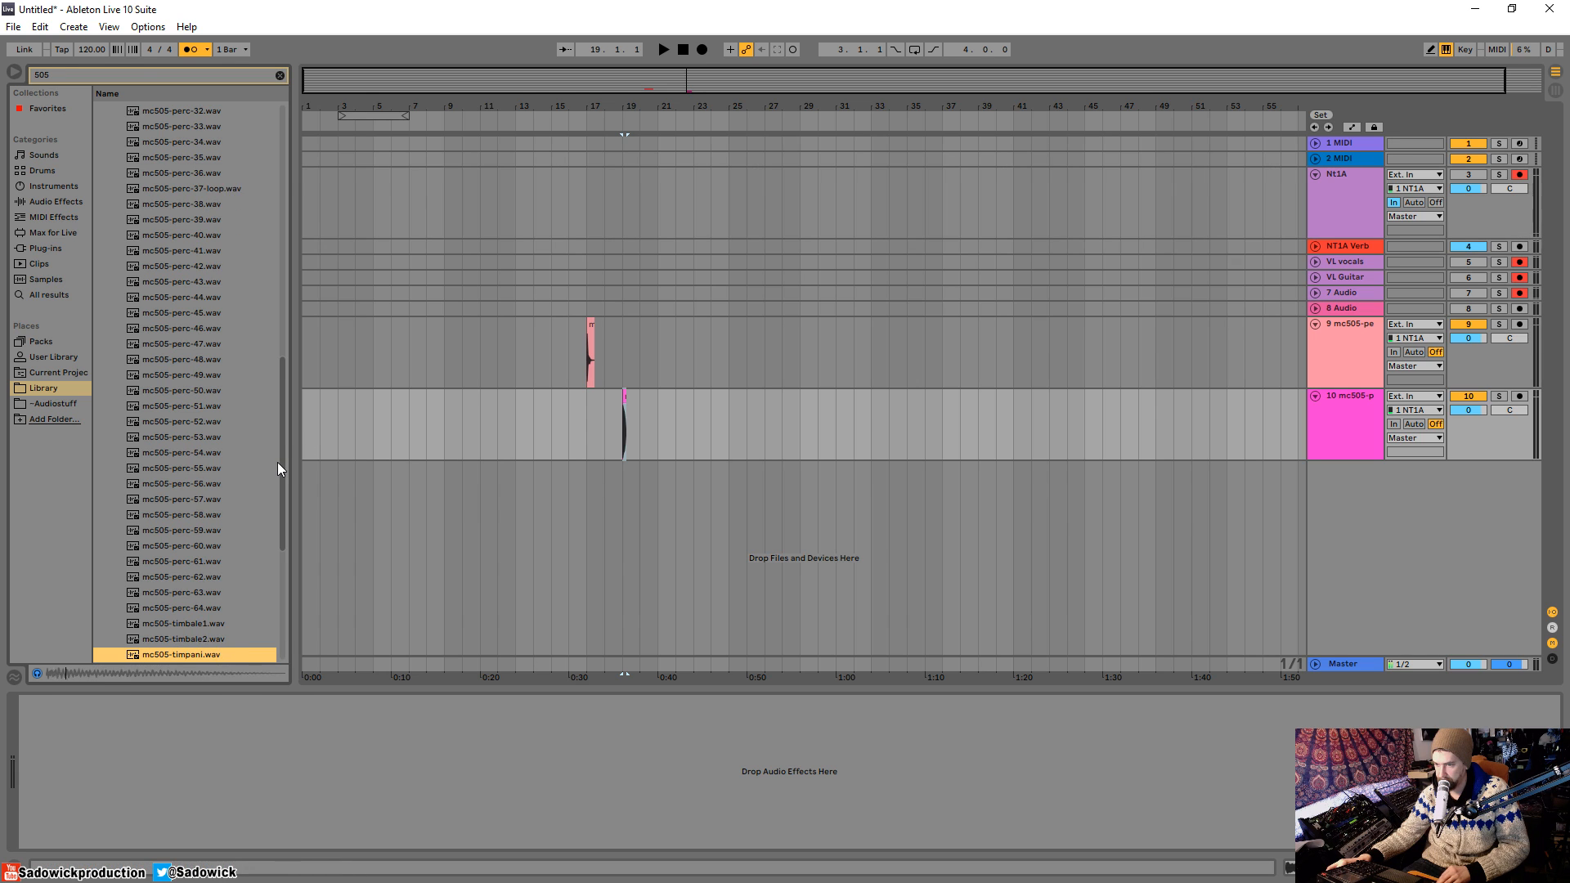
{"action": "key", "text": "Down"}
{"action": "key", "text": "Down"}
{"action": "key", "text": "Down"}
{"action": "key", "text": "Down"}
{"action": "key", "text": "Down"}
{"action": "key", "text": "Down"}
{"action": "key", "text": "Down"}
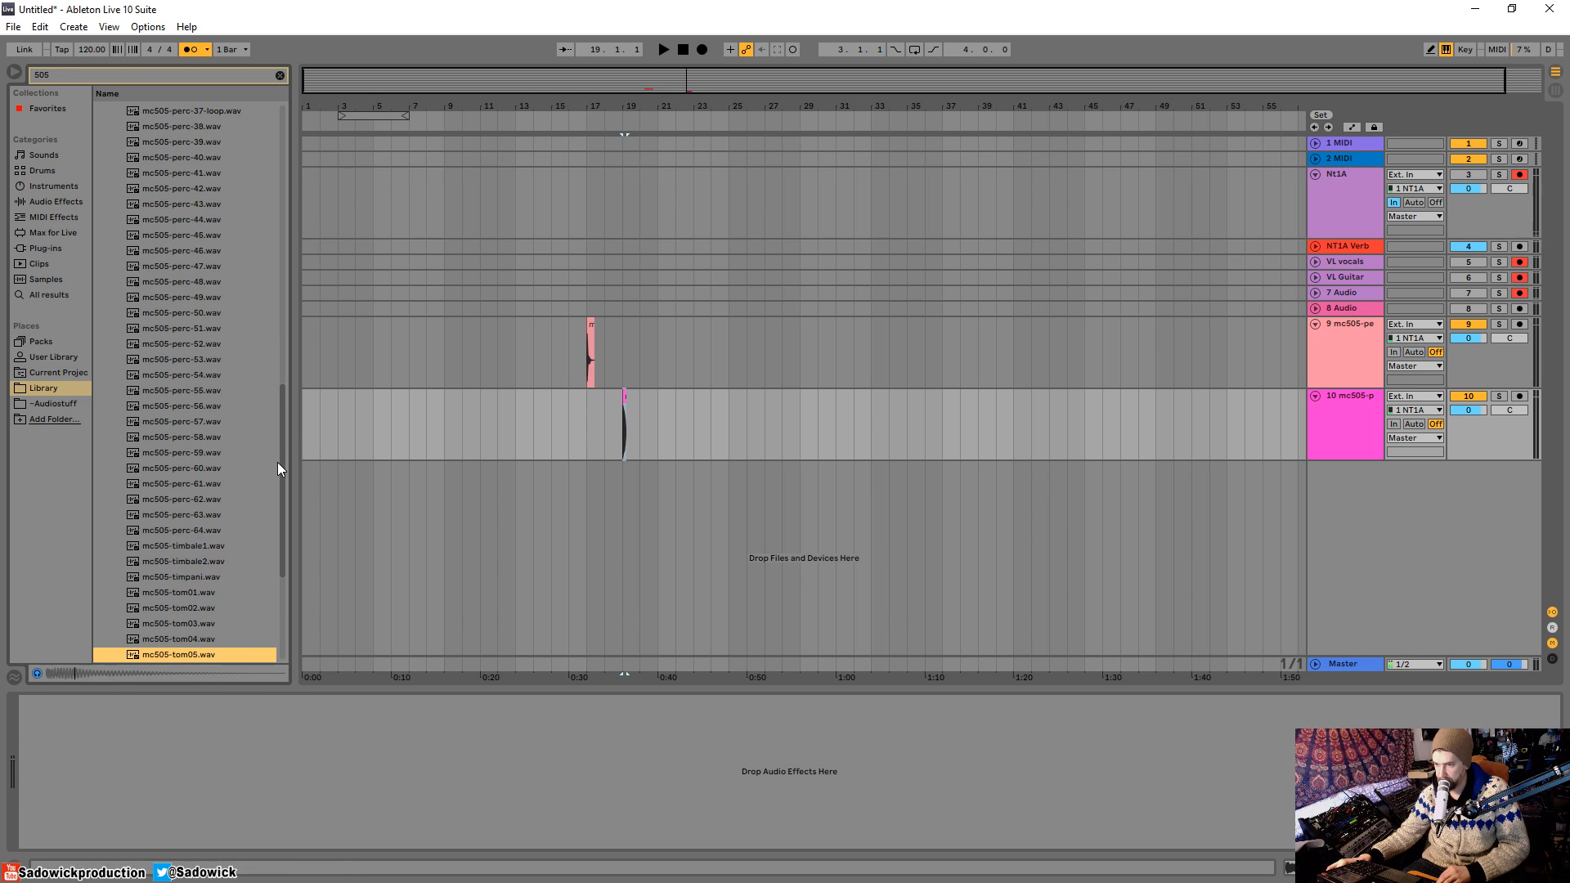
{"action": "key", "text": "Down"}
{"action": "key", "text": "Up"}
{"action": "key", "text": "Down"}
{"action": "key", "text": "Down"}
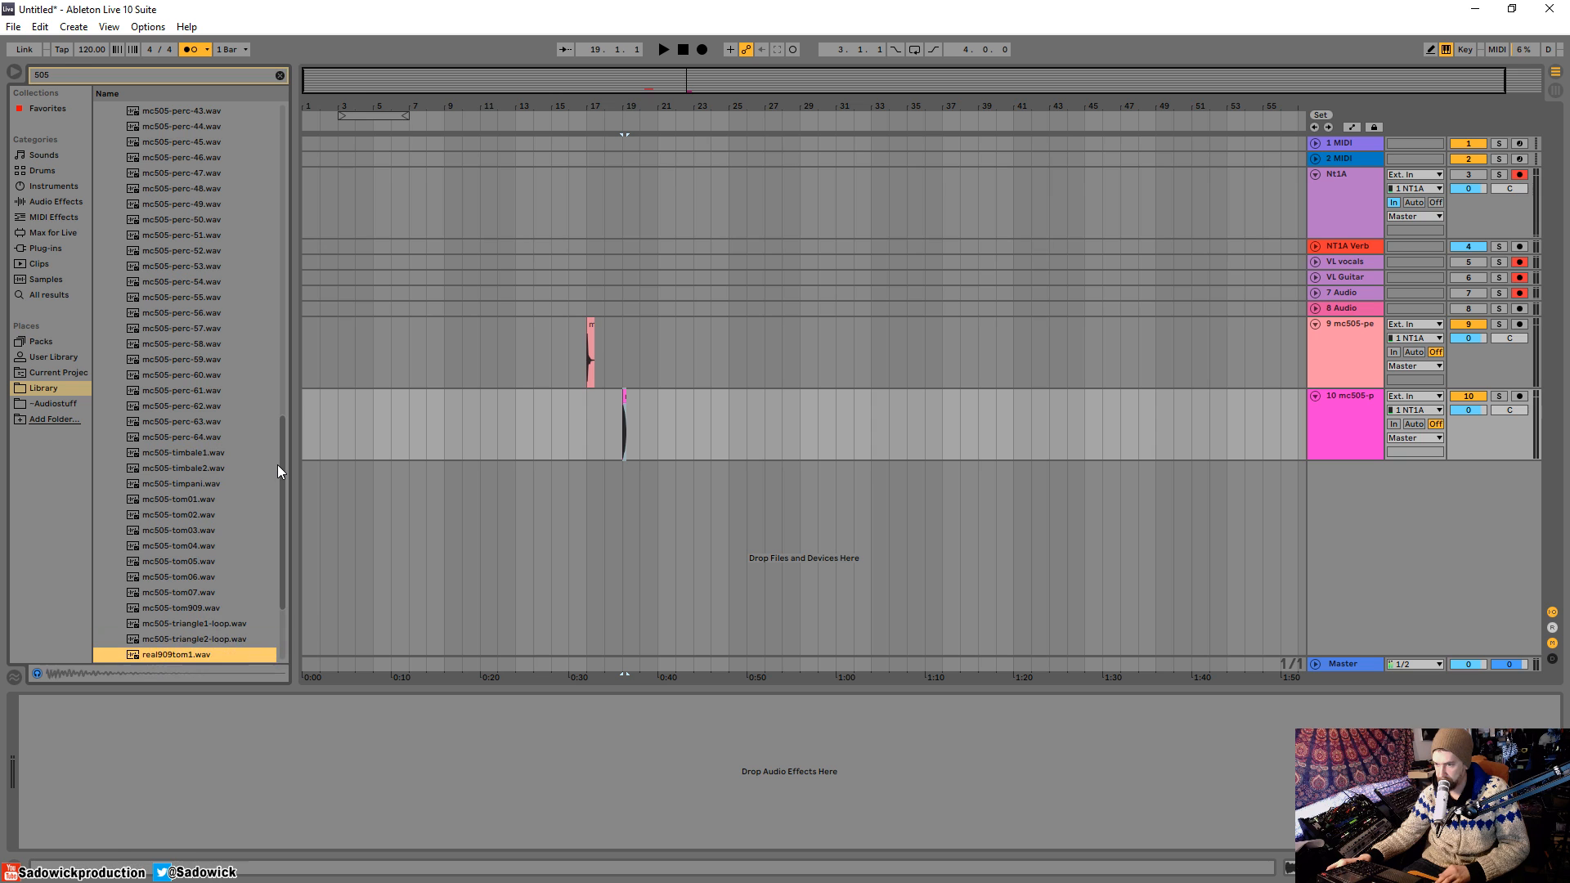
Step: Place mc505-triangle1-loop.wav on a new audio track at bar 17
{"action": "key", "text": "Up"}
{"action": "key", "text": "Up"}
{"action": "left_click_drag", "start_coordinate": [181, 625], "coordinate": [589, 484]}
Step: Audition the real909tom samples near the end of the perc misc folder
{"action": "scroll", "coordinate": [147, 638], "scroll_direction": "down", "scroll_amount": 2}
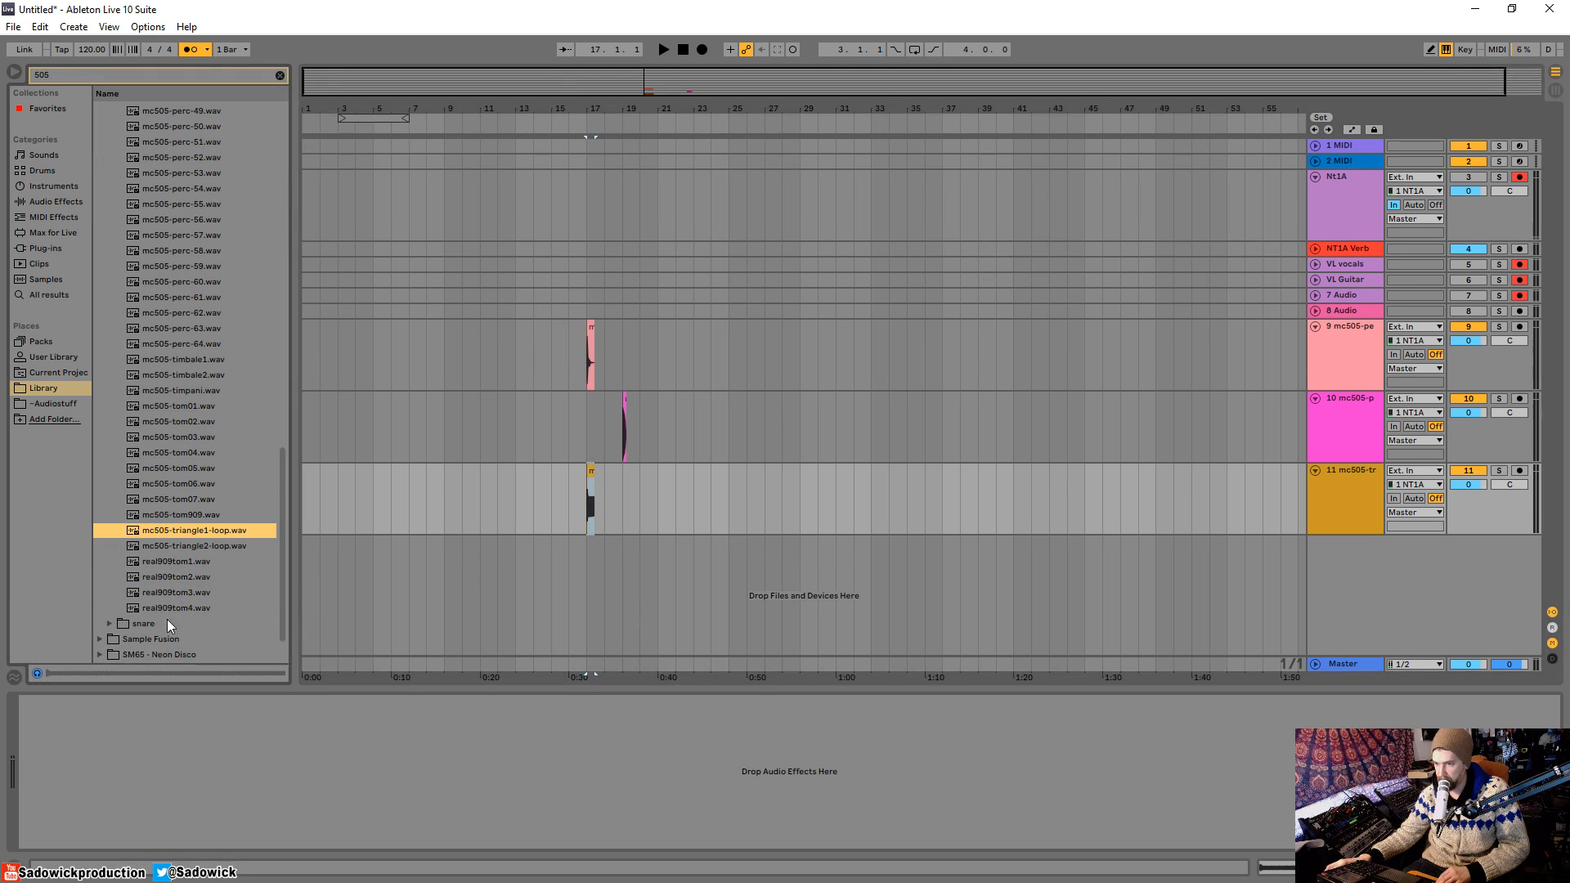
{"action": "left_click", "coordinate": [172, 575]}
{"action": "left_click", "coordinate": [255, 597]}
{"action": "key", "text": "Down"}
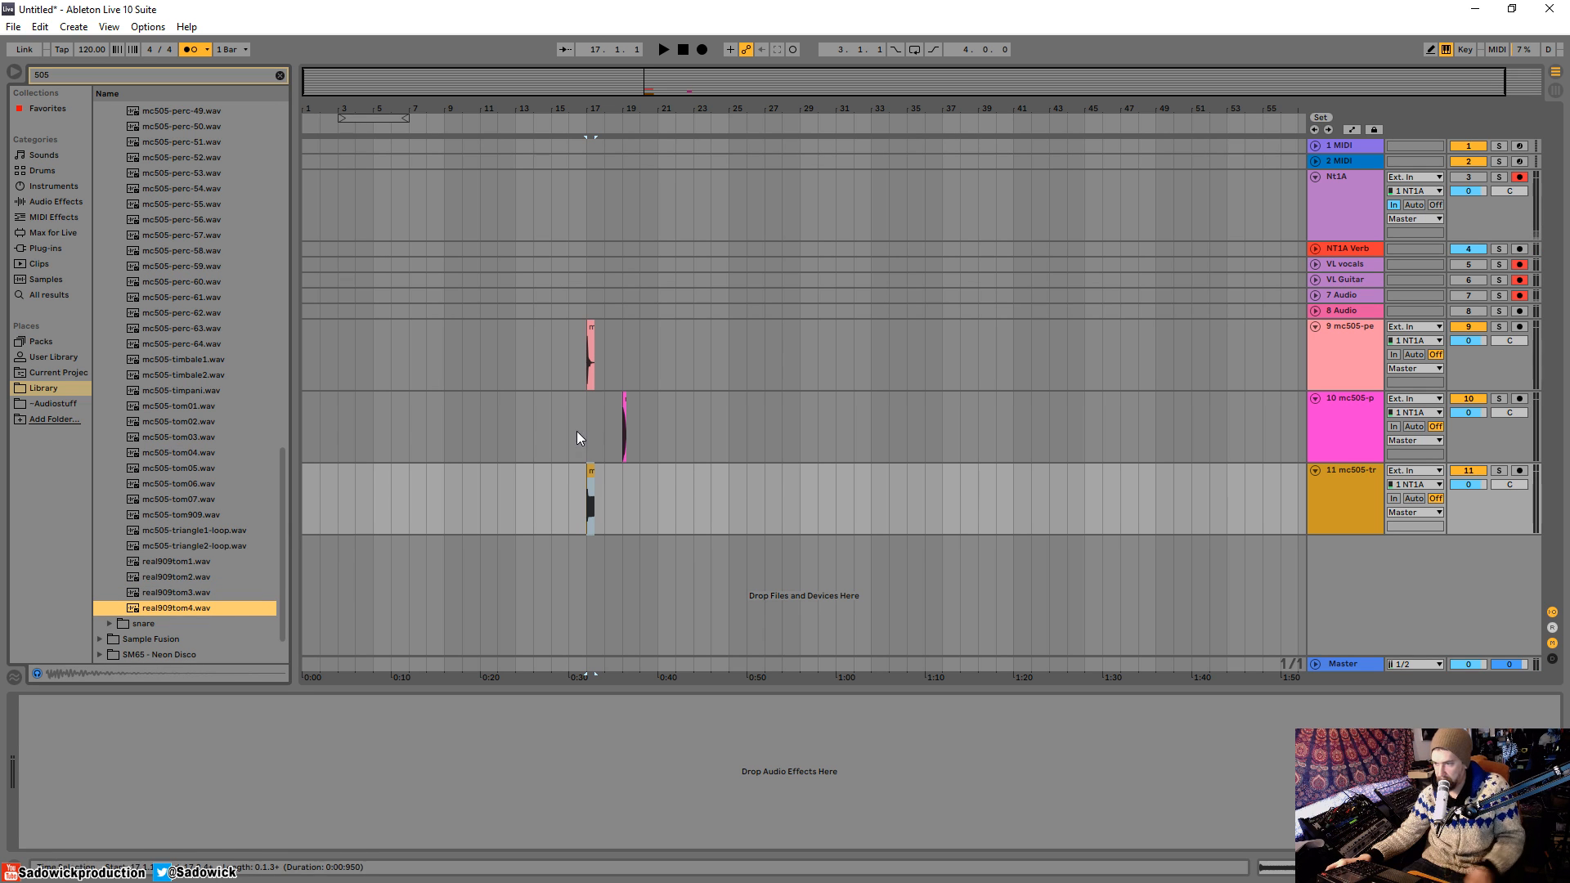
Step: Solo the track holding the mc505-perc-45 clip and play the clip from bar 19
{"action": "left_click", "coordinate": [590, 335]}
{"action": "left_click_drag", "start_coordinate": [623, 102], "coordinate": [705, 192]}
{"action": "left_click", "coordinate": [720, 399]}
{"action": "left_click", "coordinate": [1500, 406]}
{"action": "left_click", "coordinate": [1499, 400]}
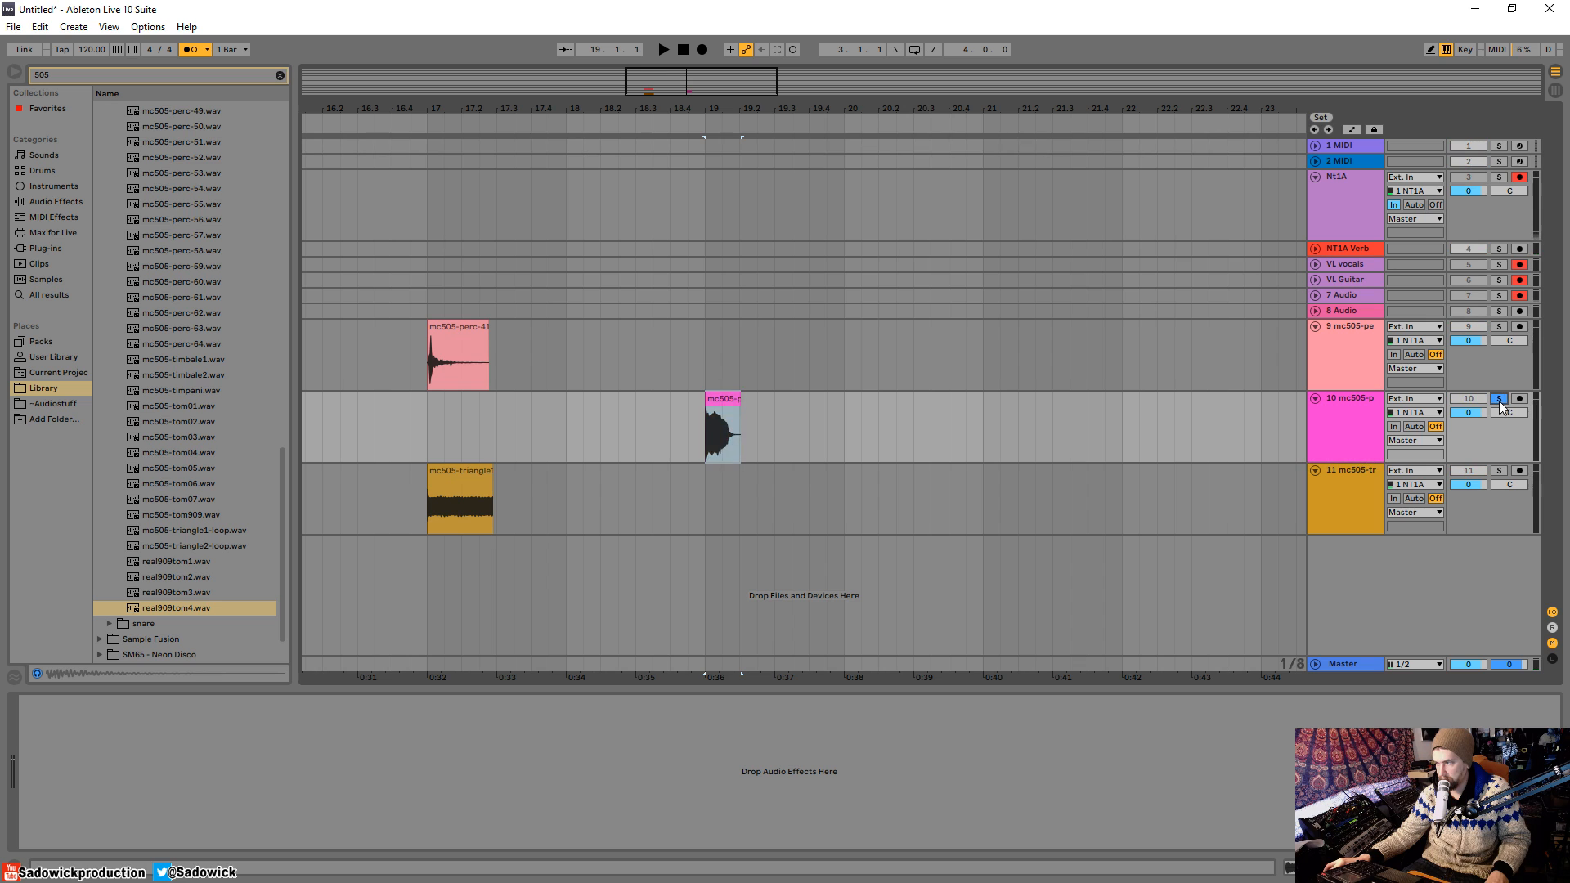
{"action": "key", "text": "space"}
{"action": "key", "text": "space"}
Step: Move the soloed mc505-perc-45 track above the mc505-perc-41 track and turn off the metronome
{"action": "left_click_drag", "start_coordinate": [1332, 397], "coordinate": [1353, 335]}
{"action": "left_click", "coordinate": [193, 49]}
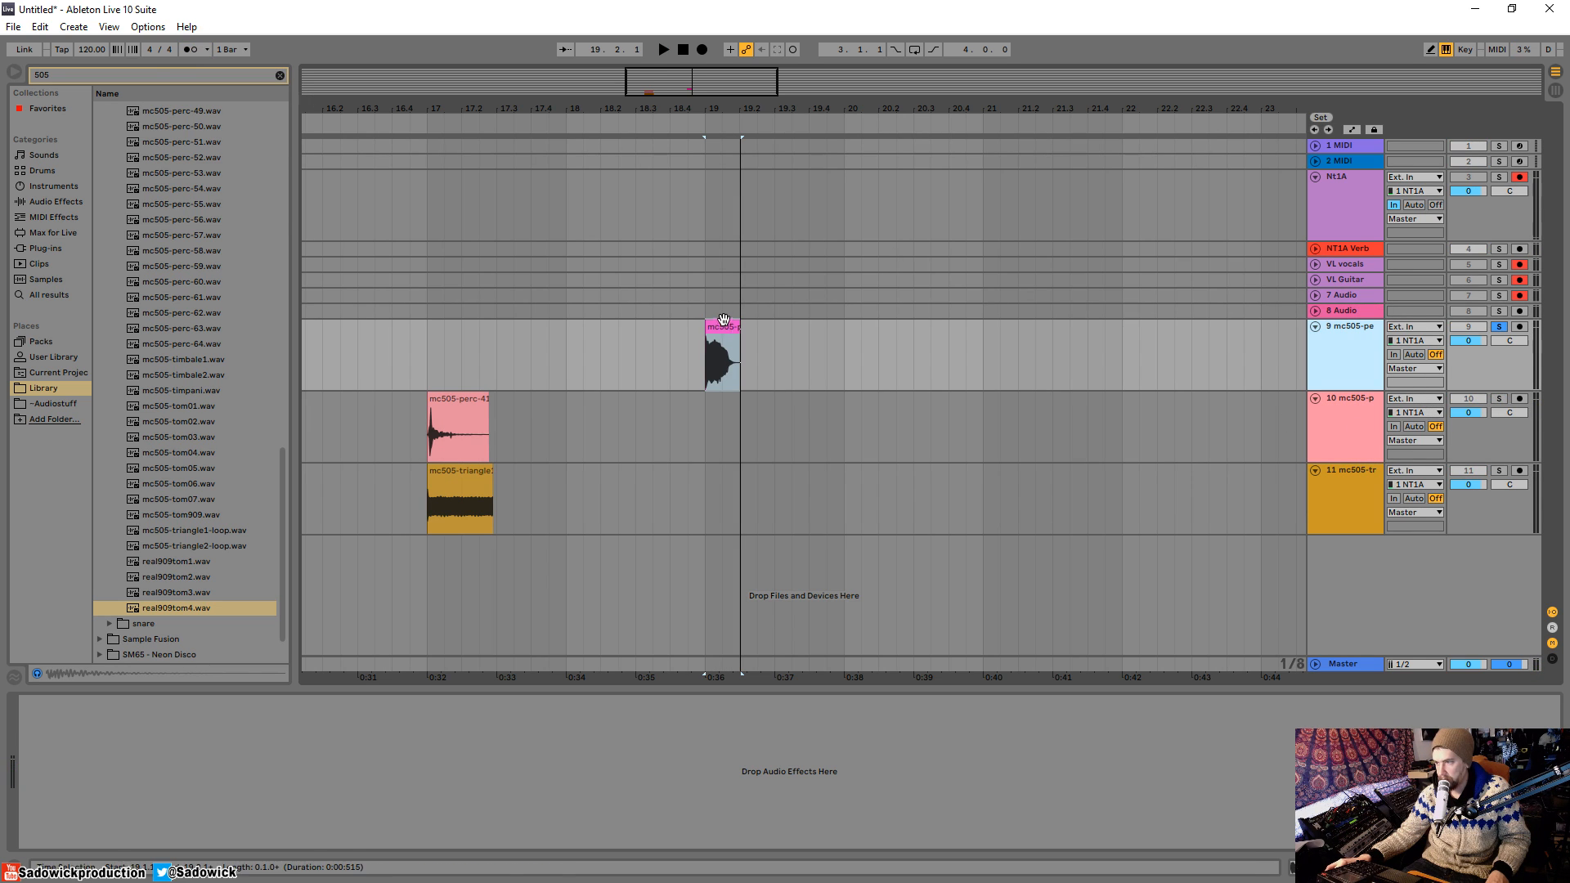
Step: Move the mc505-perc-45 clip to bar 18, transpose it to -26 st and play it back
{"action": "left_click_drag", "start_coordinate": [723, 319], "coordinate": [593, 330]}
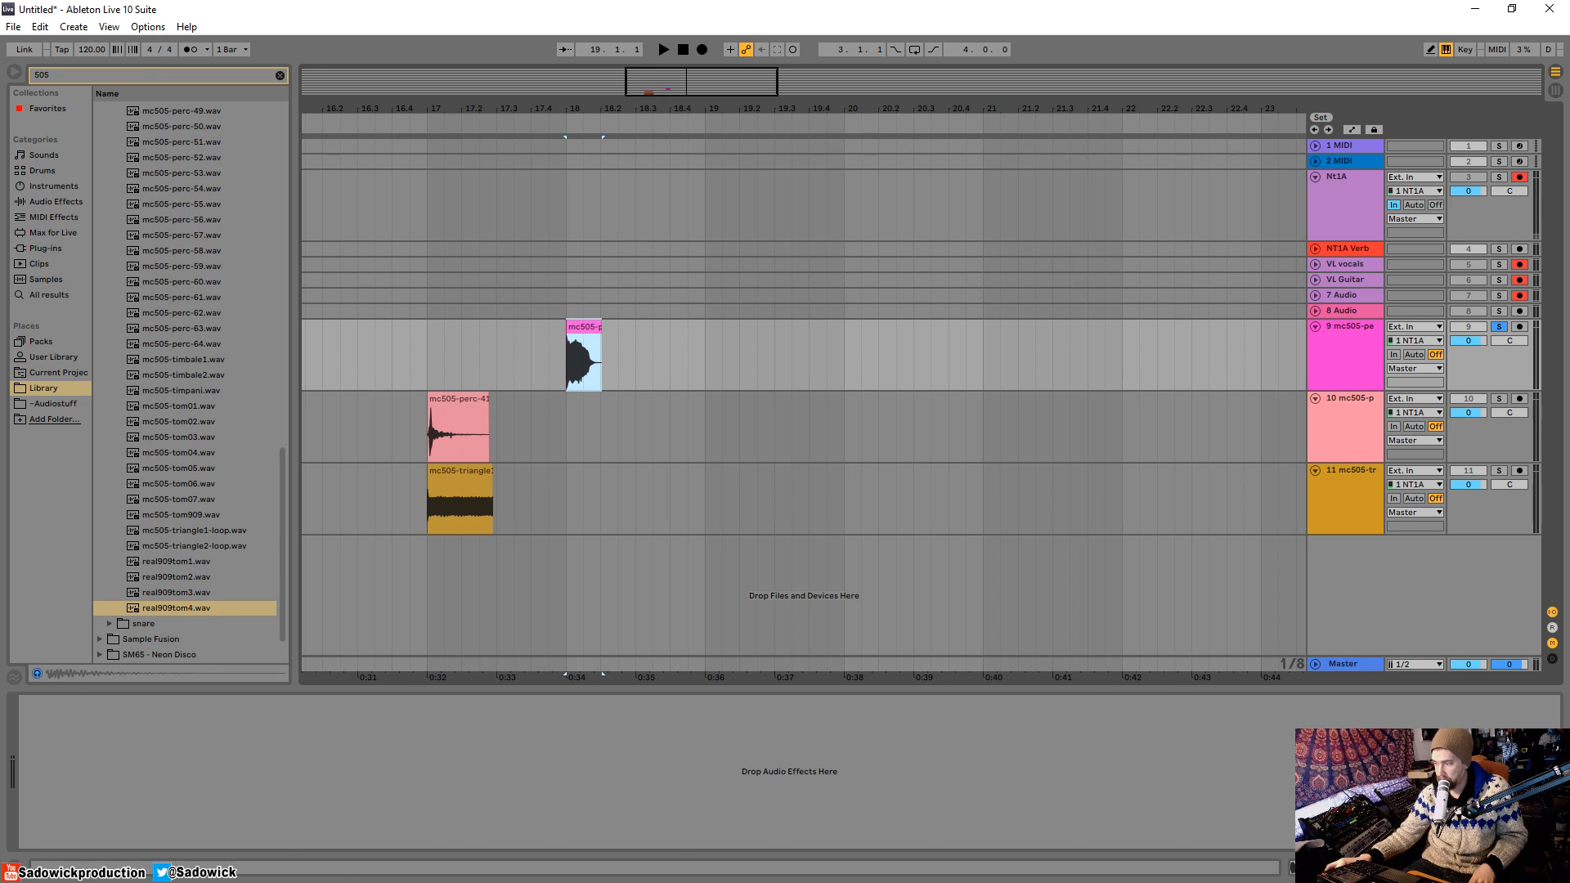
{"action": "key", "text": "shift+Tab"}
{"action": "left_click_drag", "start_coordinate": [115, 635], "coordinate": [114, 679]}
{"action": "key", "text": "space"}
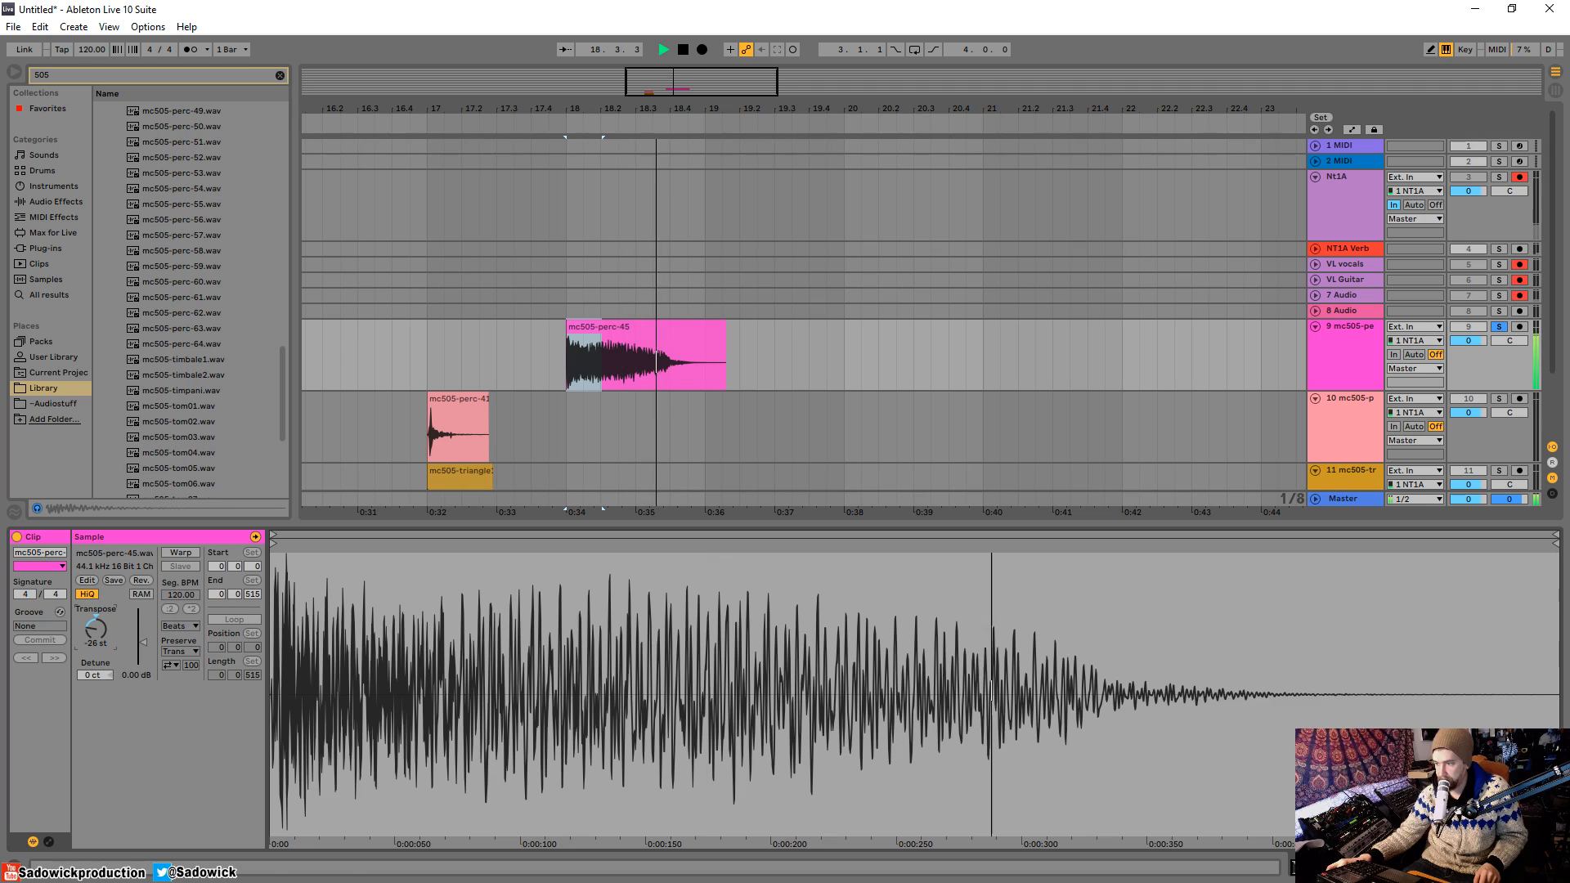
{"action": "key", "text": "space"}
{"action": "left_click", "coordinate": [612, 327]}
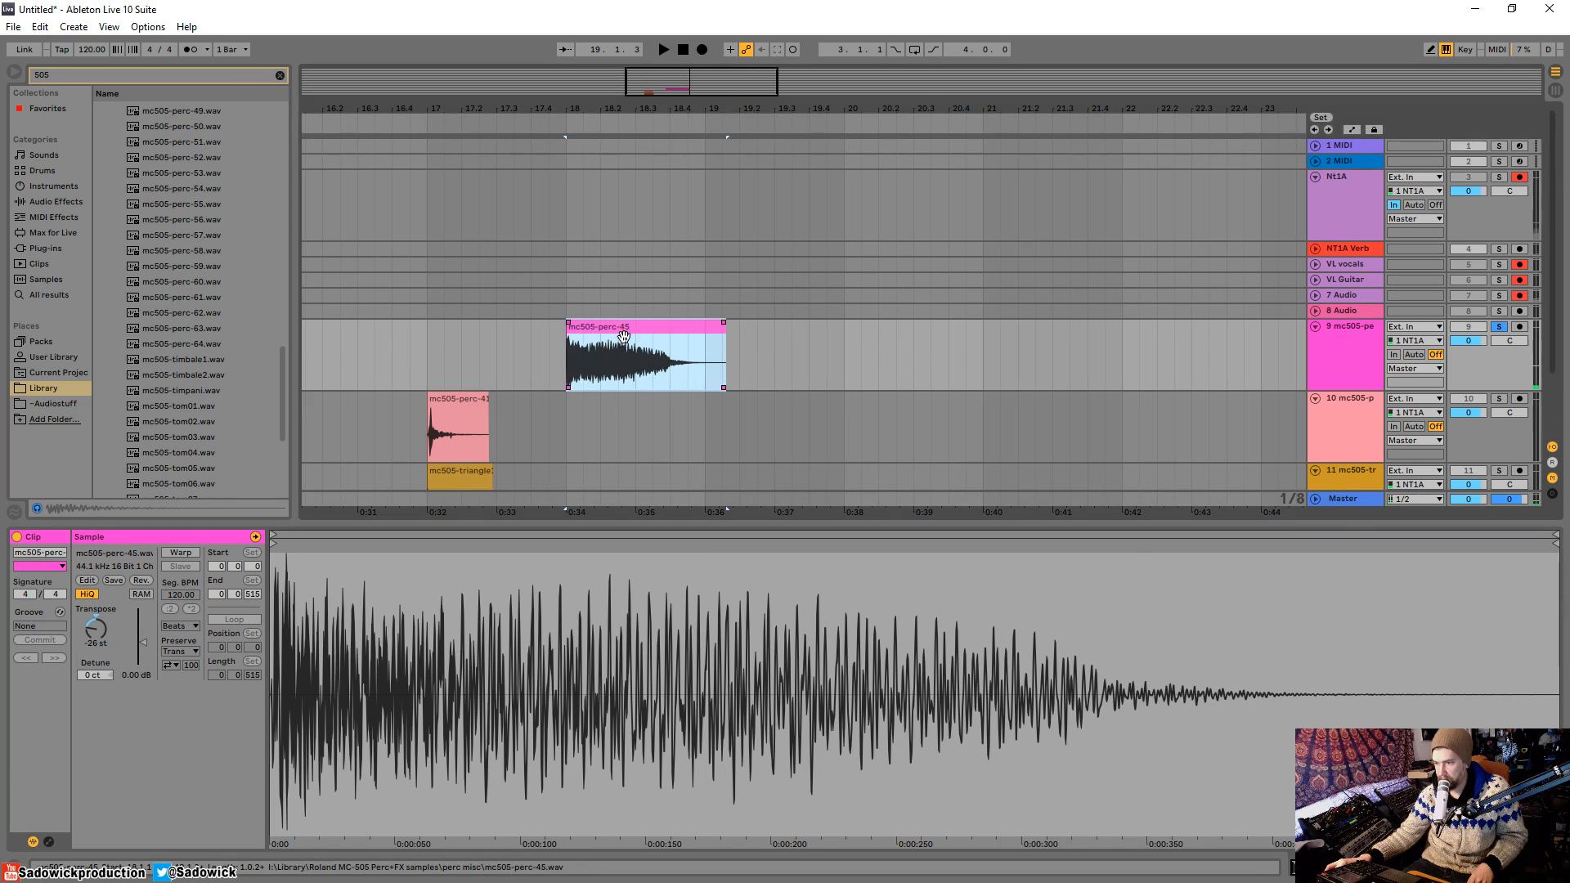
{"action": "key", "text": "space"}
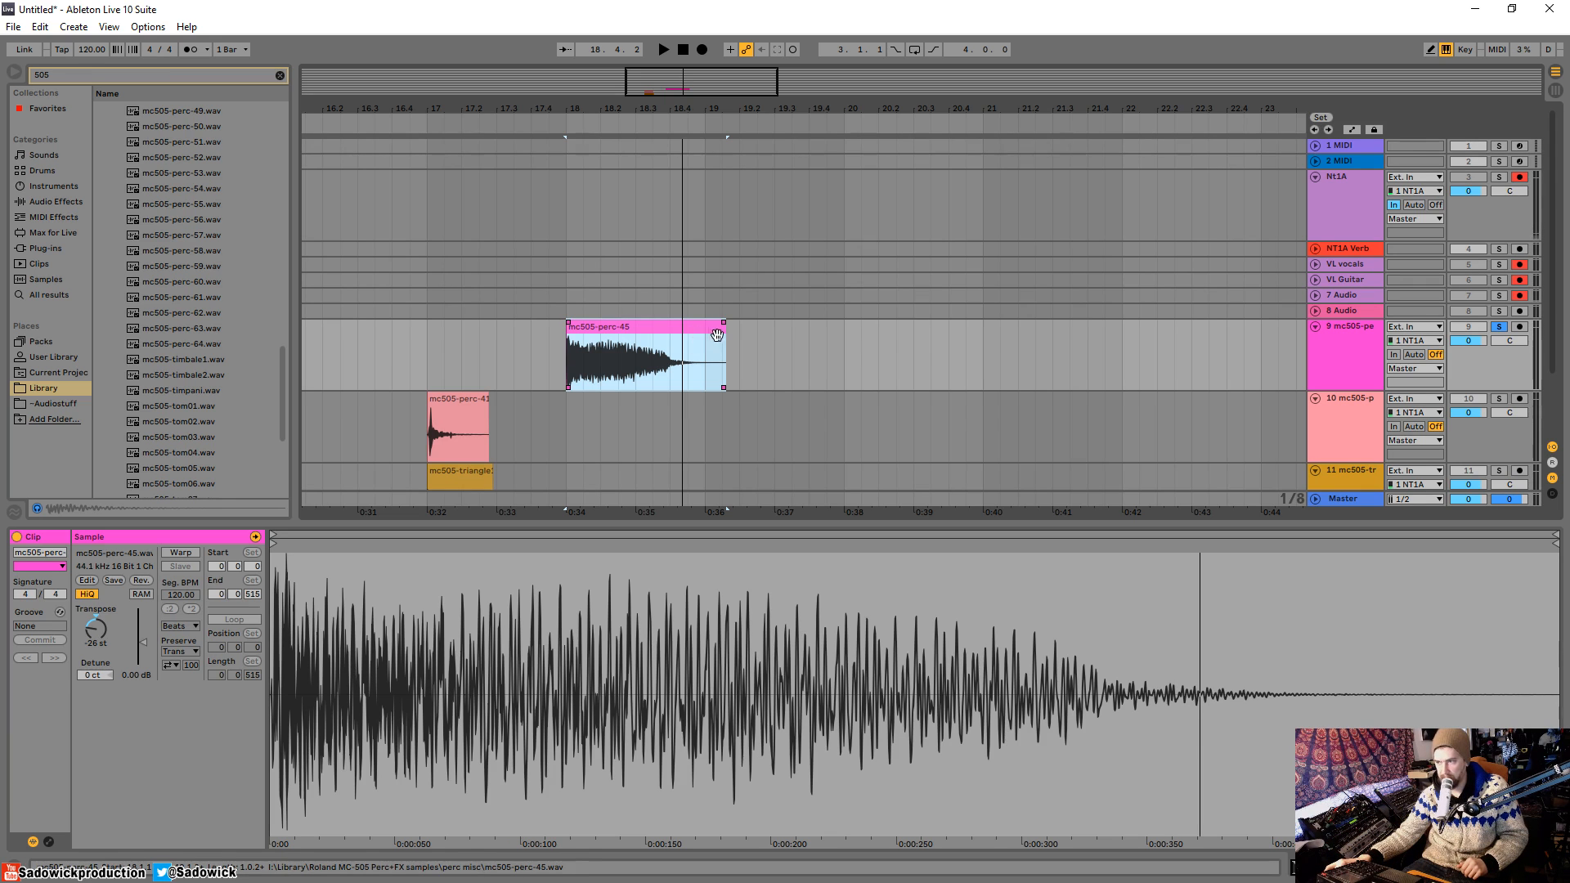
Step: Trim the mc505-perc-45 clip to end at bar 19, loop its one-bar length and play the loop
{"action": "mouse_move", "coordinate": [723, 337]}
{"action": "left_mouse_down"}
{"action": "mouse_move", "coordinate": [690, 337]}
{"action": "mouse_move", "coordinate": [704, 337]}
{"action": "left_mouse_up"}
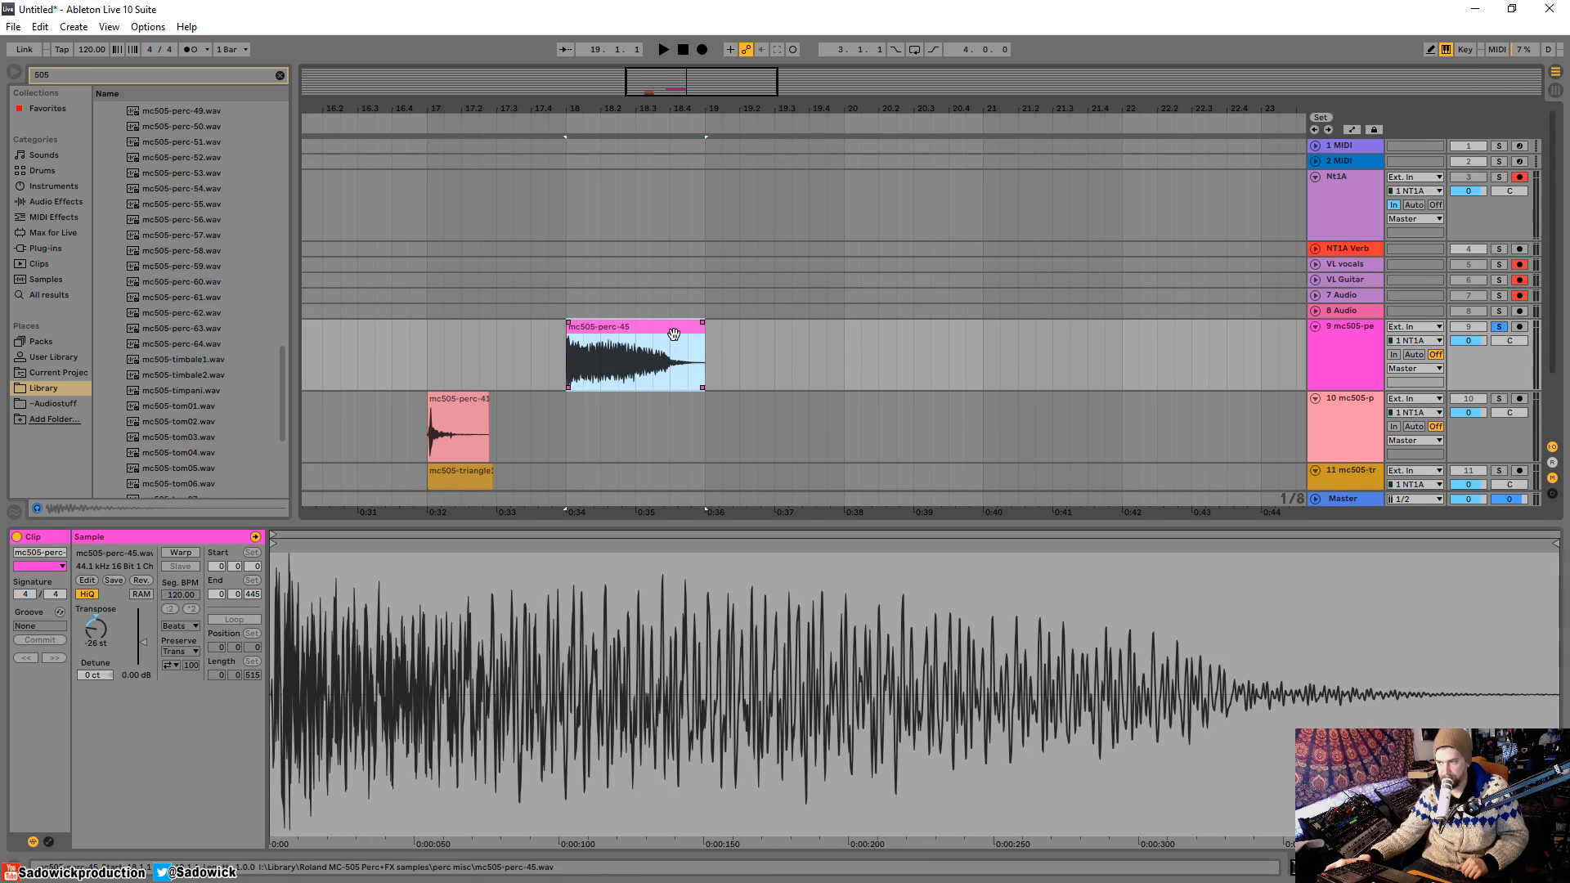
{"action": "right_click", "coordinate": [673, 334]}
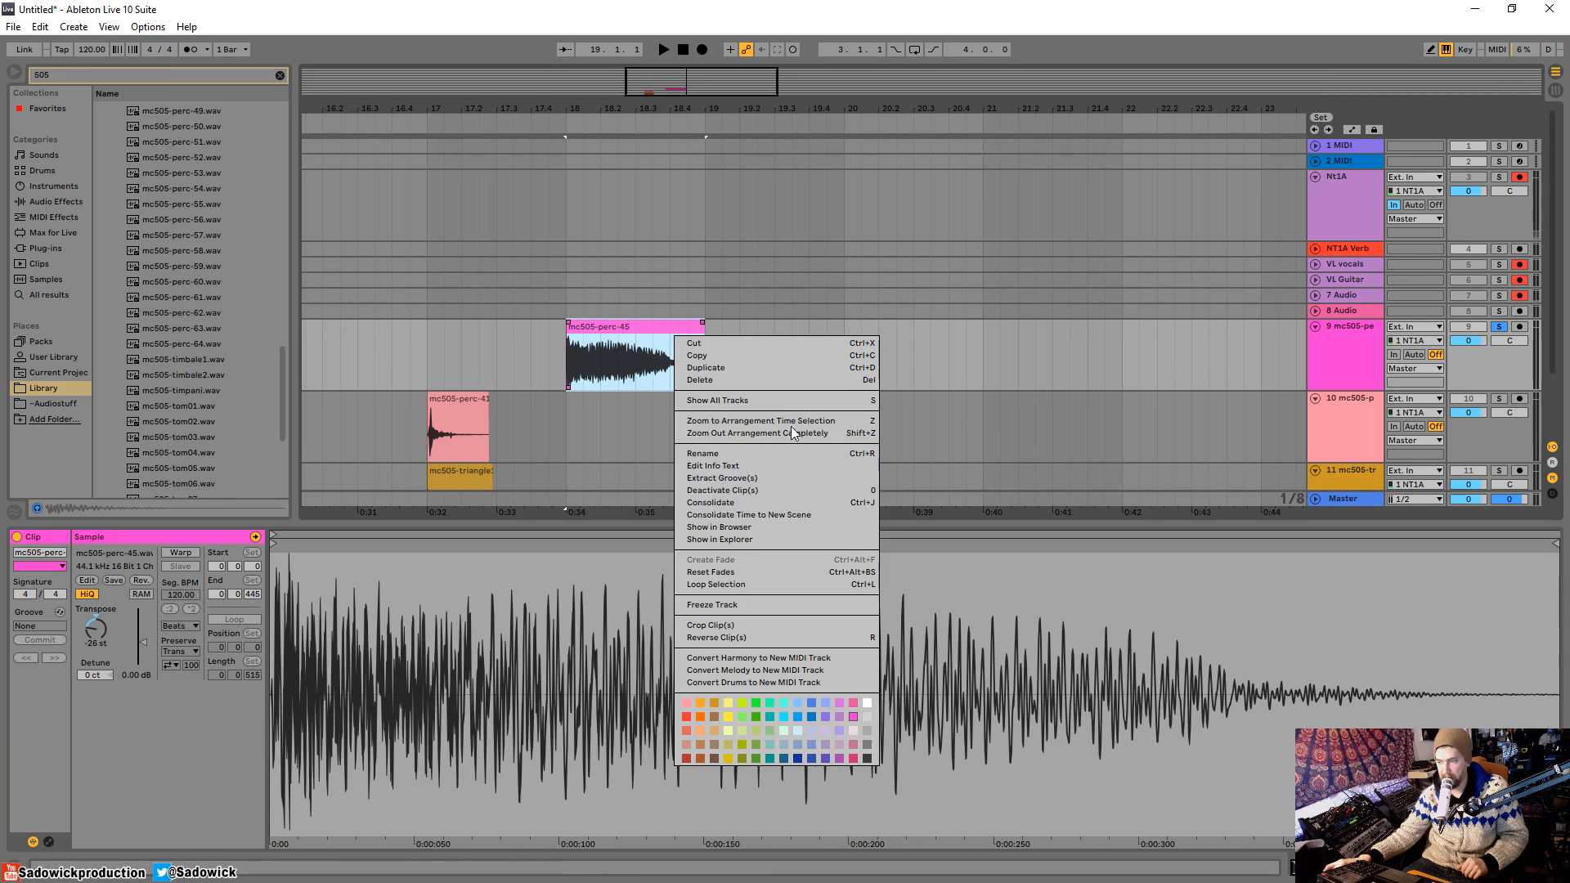
{"action": "left_click", "coordinate": [826, 586]}
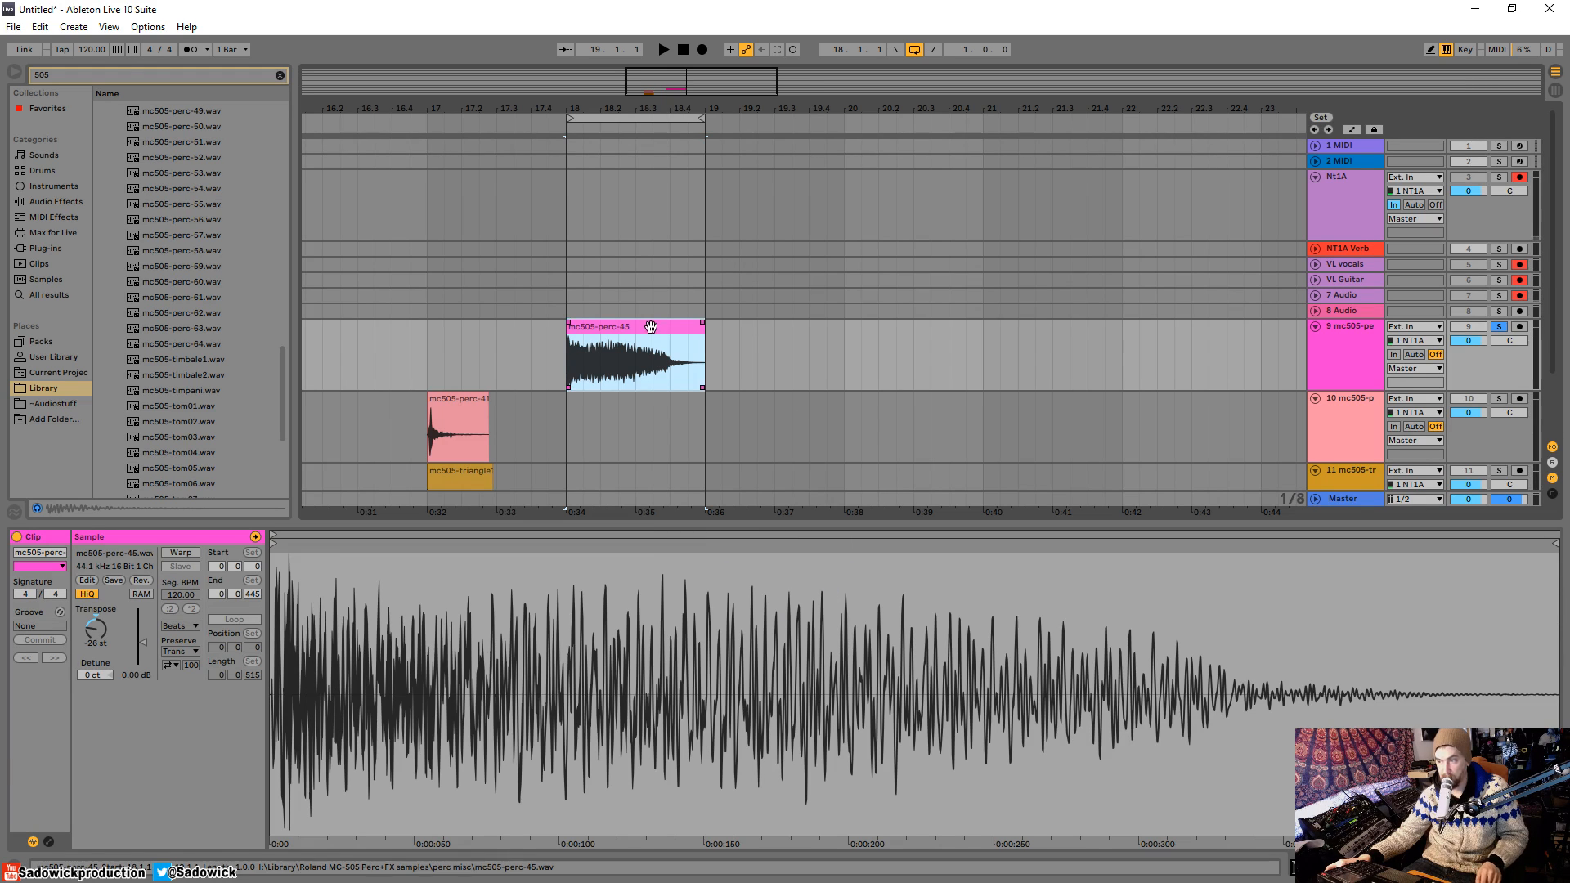
{"action": "key", "text": "space"}
{"action": "left_click", "coordinate": [1083, 362]}
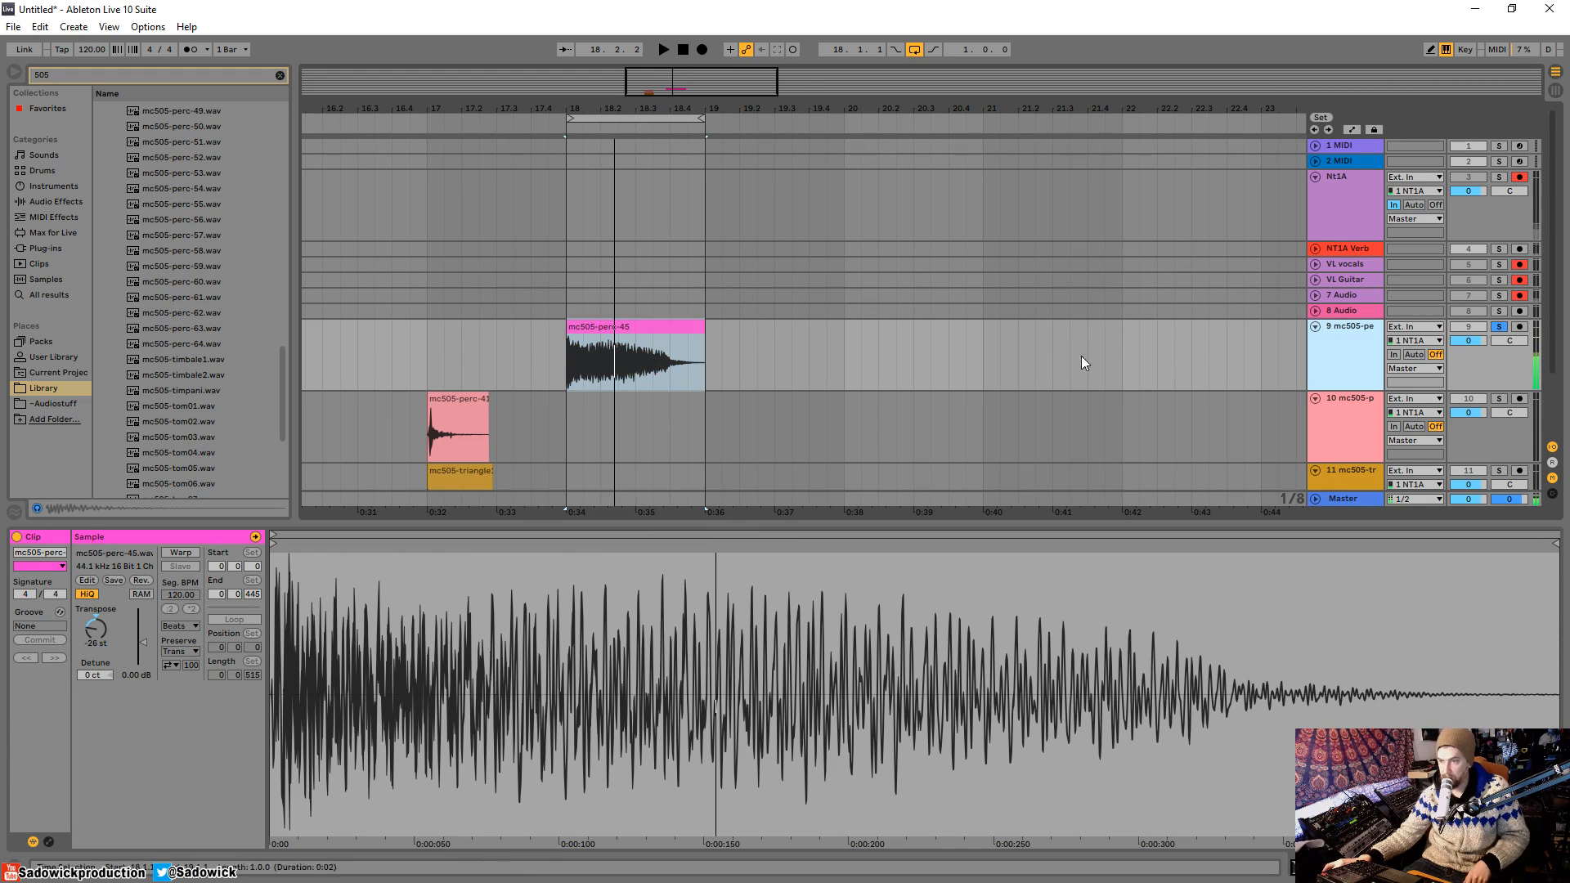
Step: Clear the browser search and load FabFilter Pro-Q 3 from the plug-ins onto the mc505-perc-45 track
{"action": "left_click", "coordinate": [70, 248]}
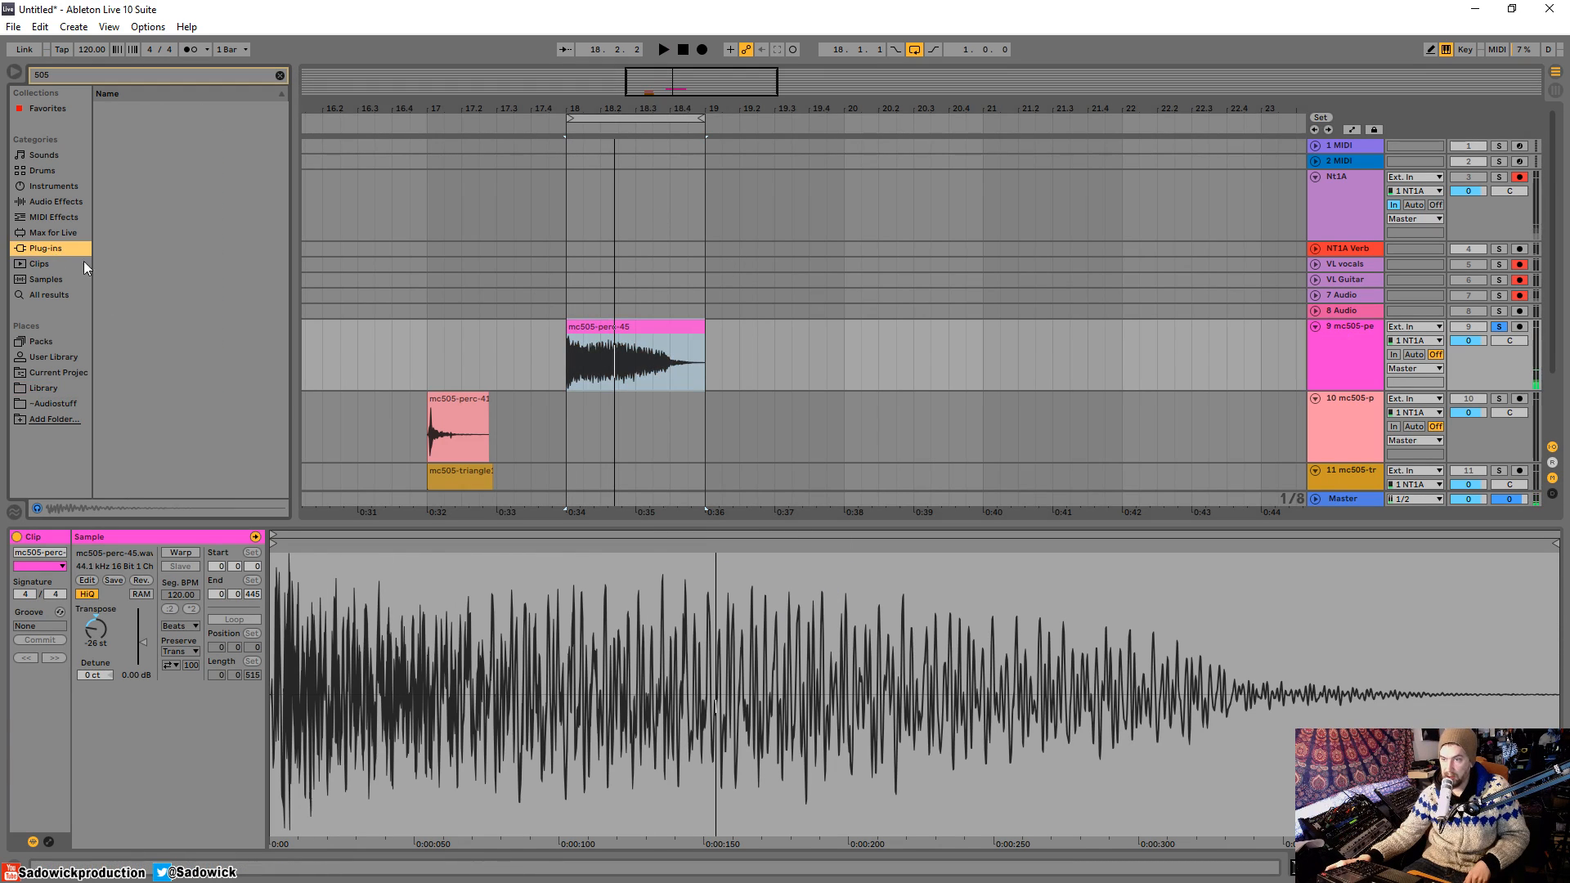
{"action": "left_click", "coordinate": [280, 76]}
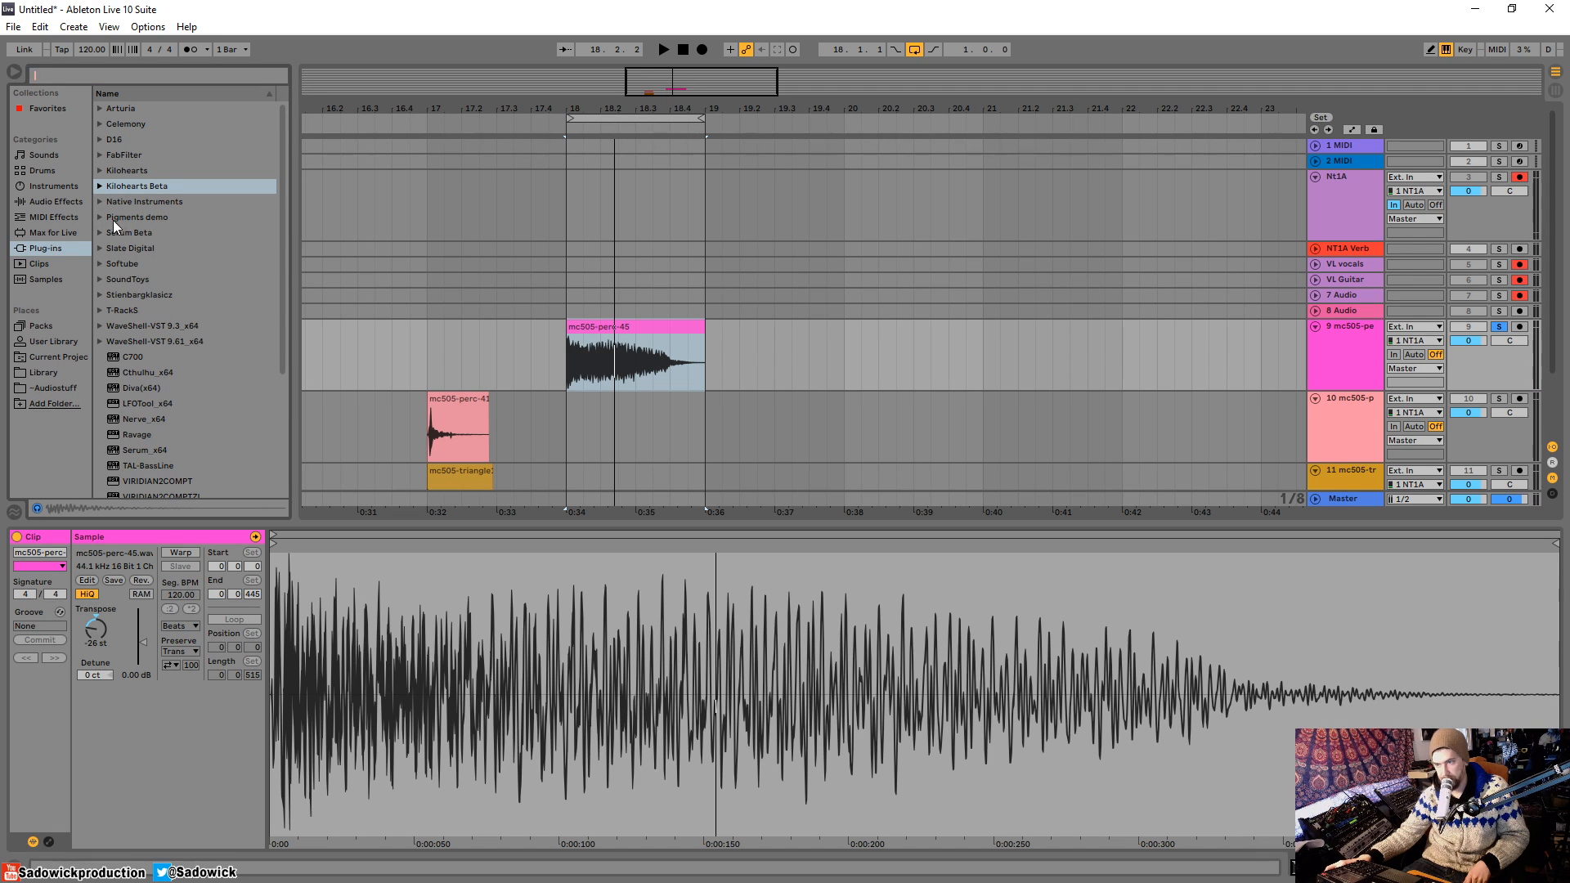
{"action": "left_click", "coordinate": [99, 155]}
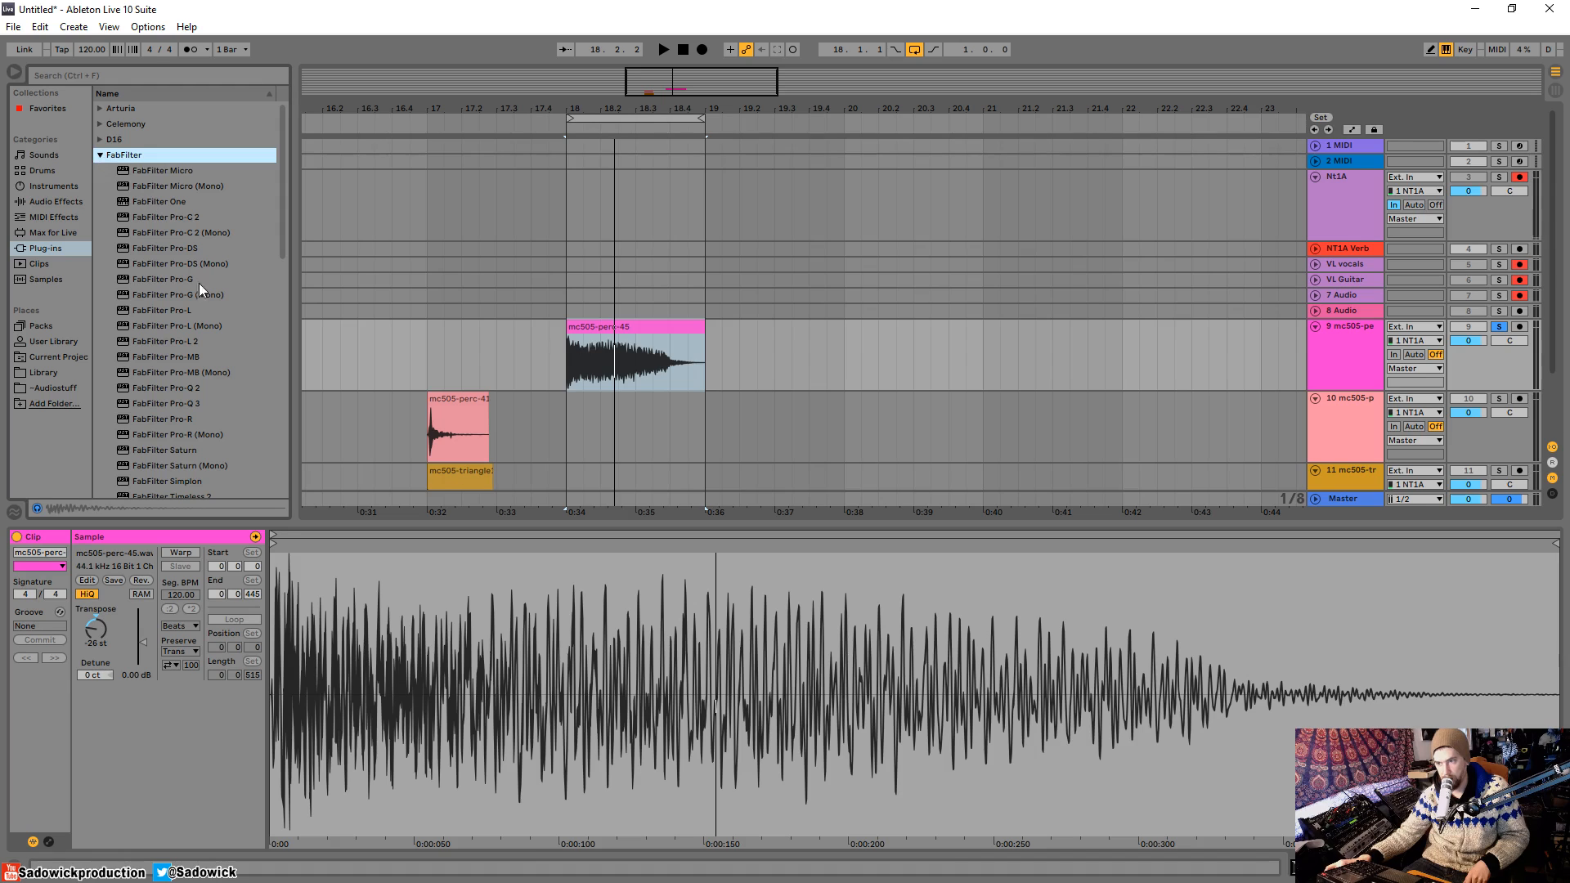
{"action": "left_click_drag", "start_coordinate": [174, 405], "coordinate": [662, 363]}
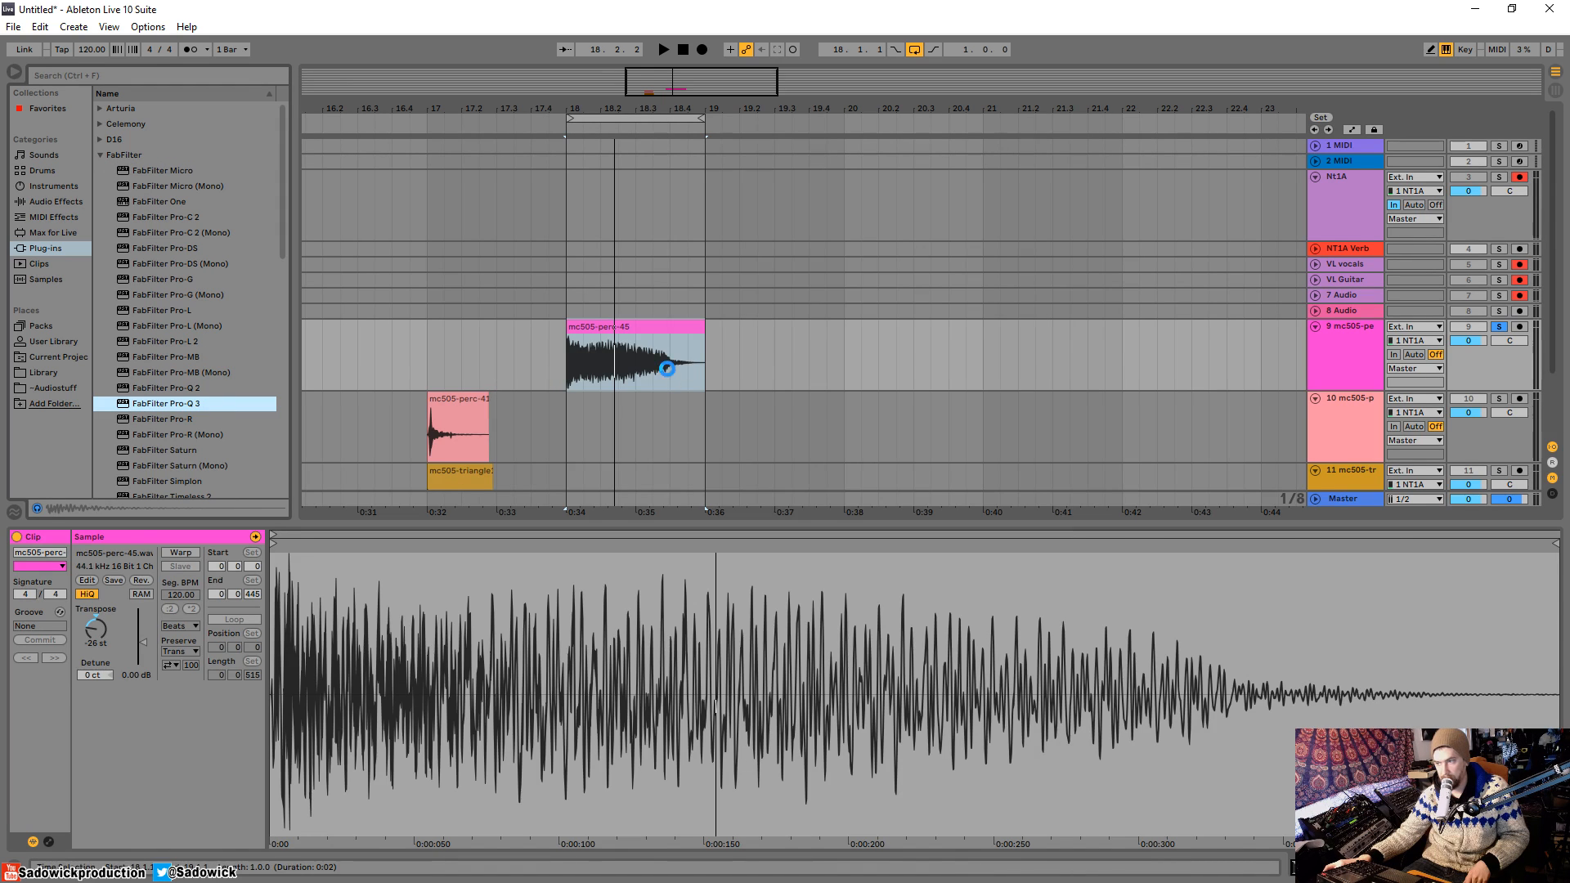
{"action": "left_click_drag", "start_coordinate": [823, 331], "coordinate": [710, 205]}
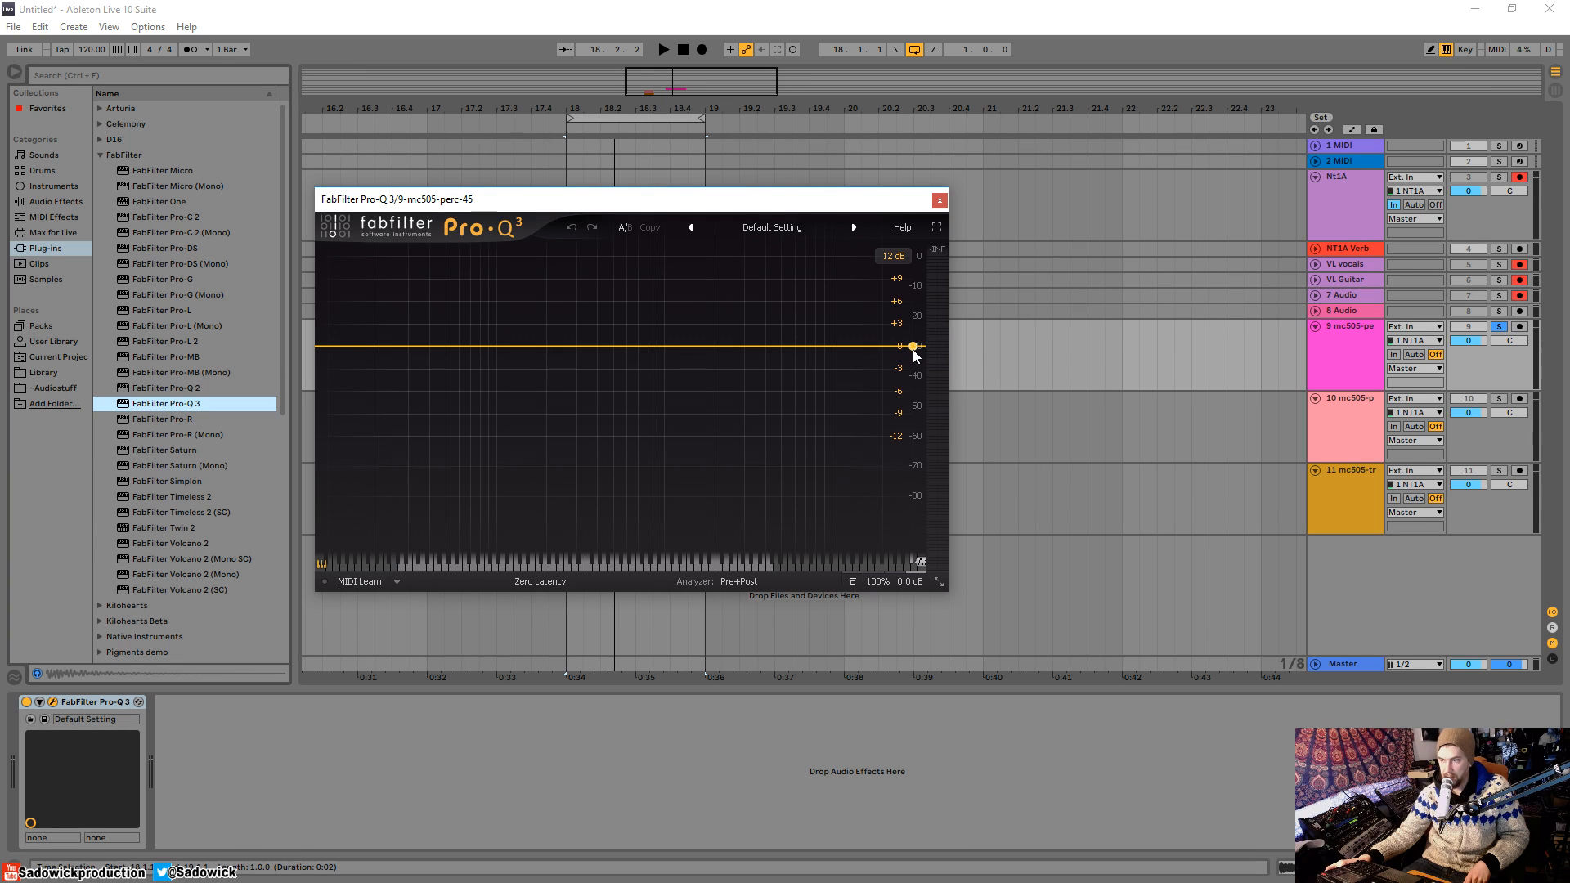
Step: Add a high-cut band in Pro-Q 3, audition it at about 77 Hz and raise it to about 100 Hz
{"action": "left_click_drag", "start_coordinate": [913, 352], "coordinate": [477, 345]}
{"action": "key", "text": "space"}
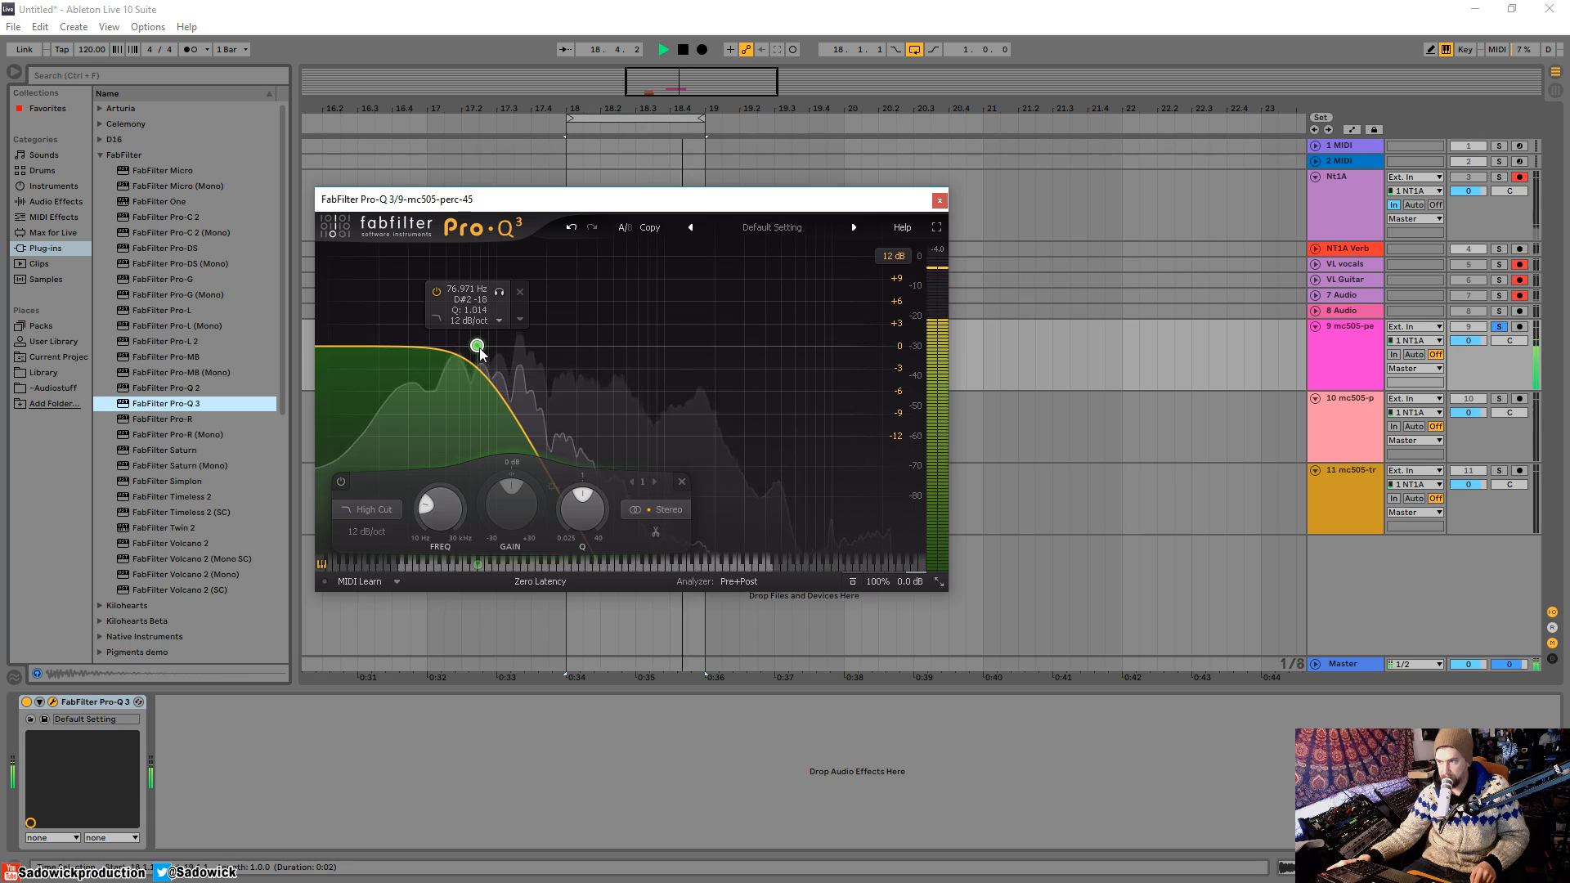
{"action": "key", "text": "space"}
{"action": "left_click_drag", "start_coordinate": [478, 347], "coordinate": [497, 345]}
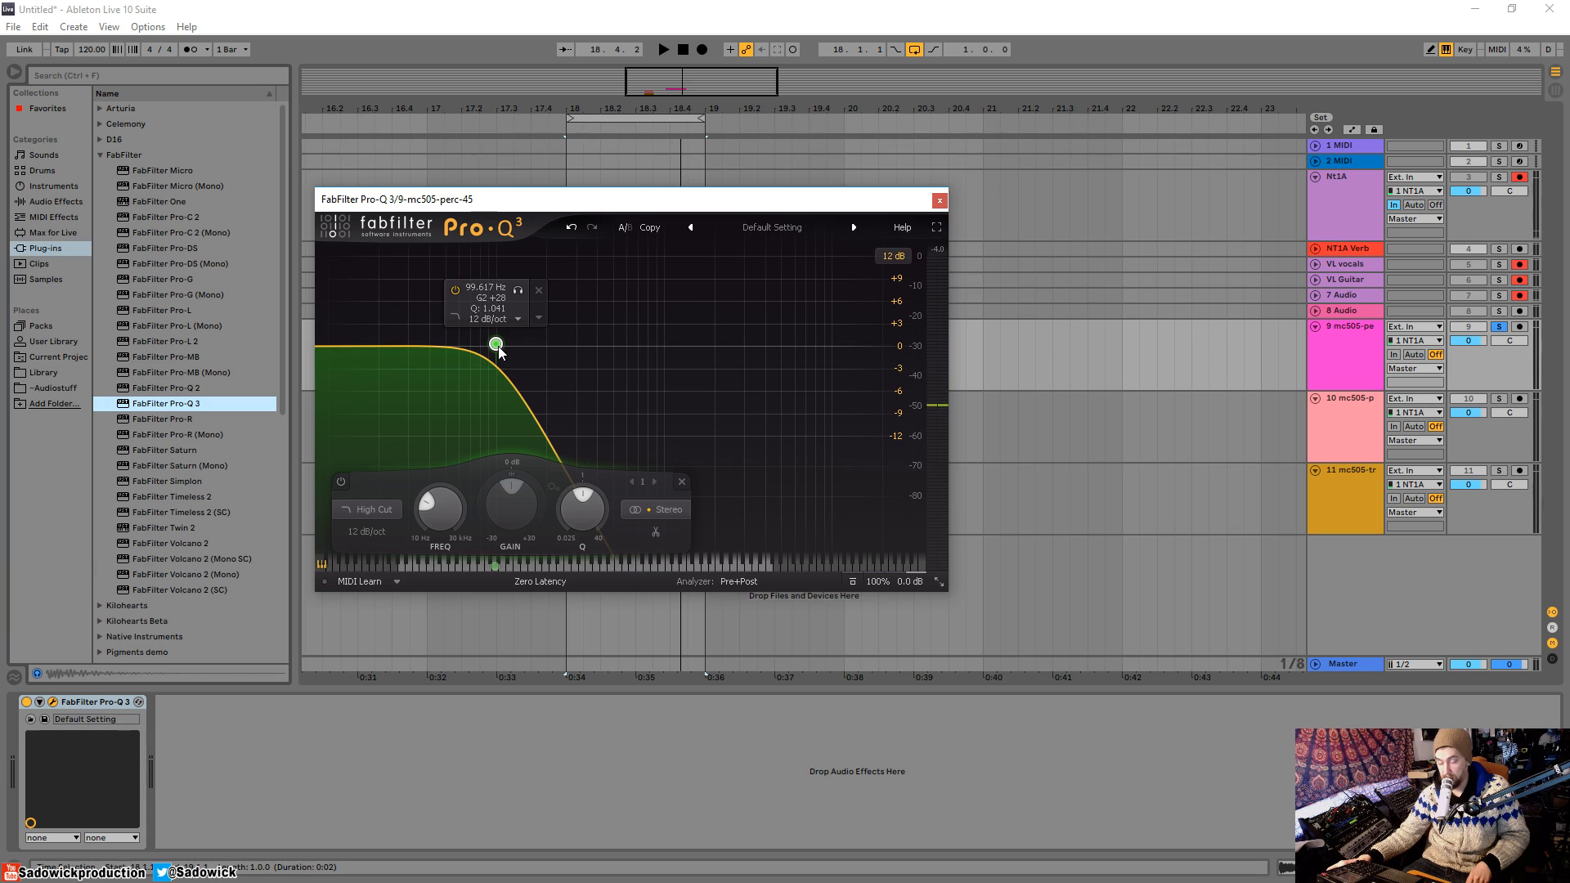
Step: Try 6, 18 and 12 dB/oct slopes on the high-cut band and set its slope to Brickwall
{"action": "scroll", "coordinate": [497, 346], "scroll_direction": "down", "scroll_amount": 1}
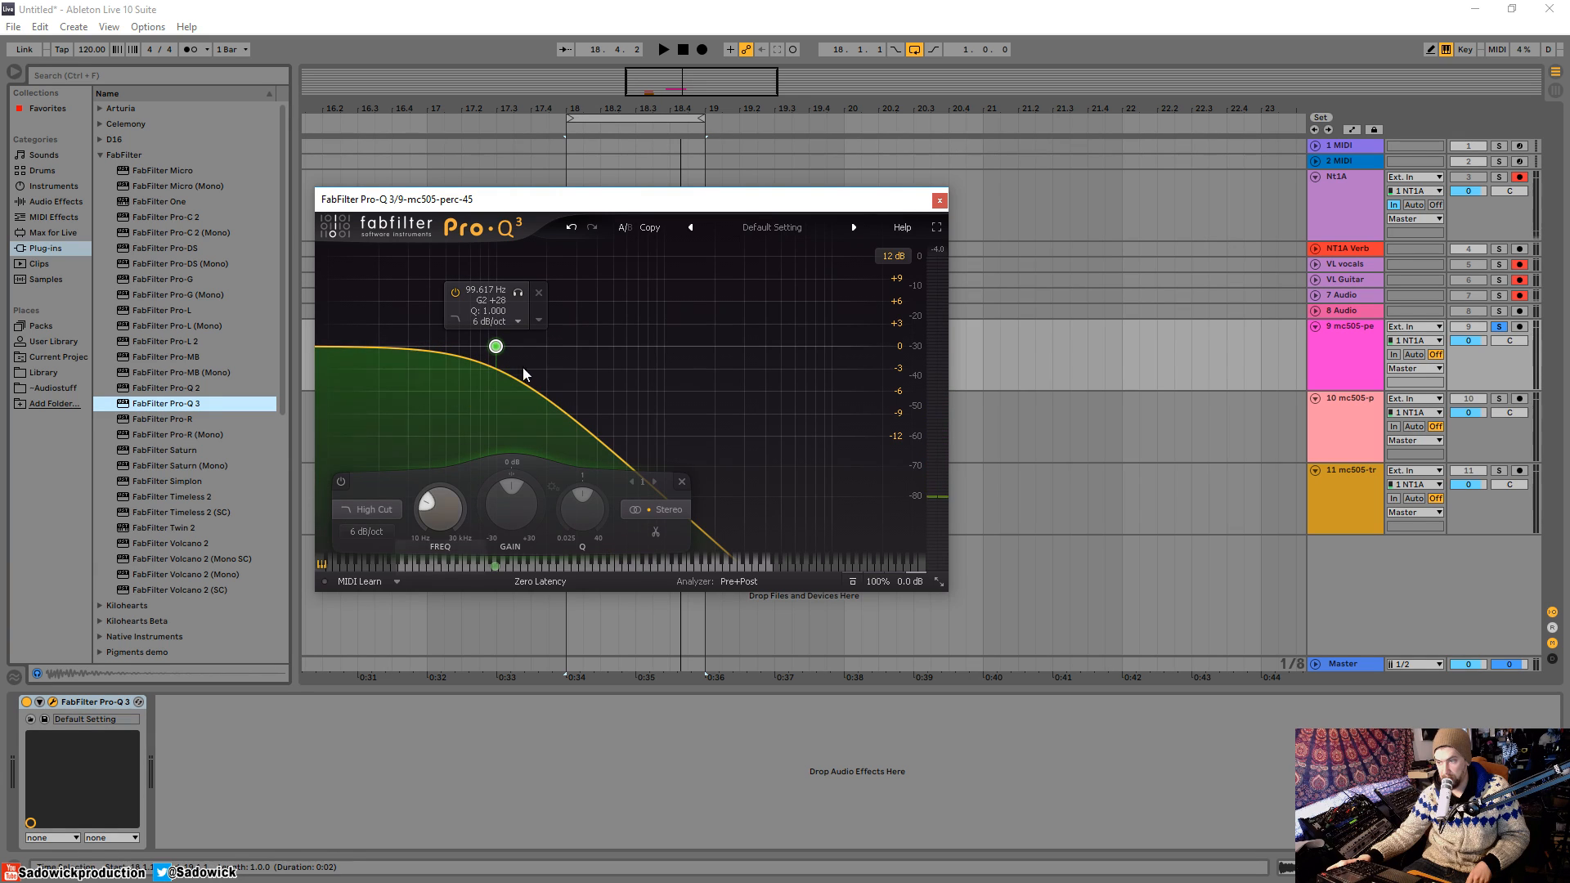
{"action": "scroll", "coordinate": [497, 346], "scroll_direction": "up", "scroll_amount": 2}
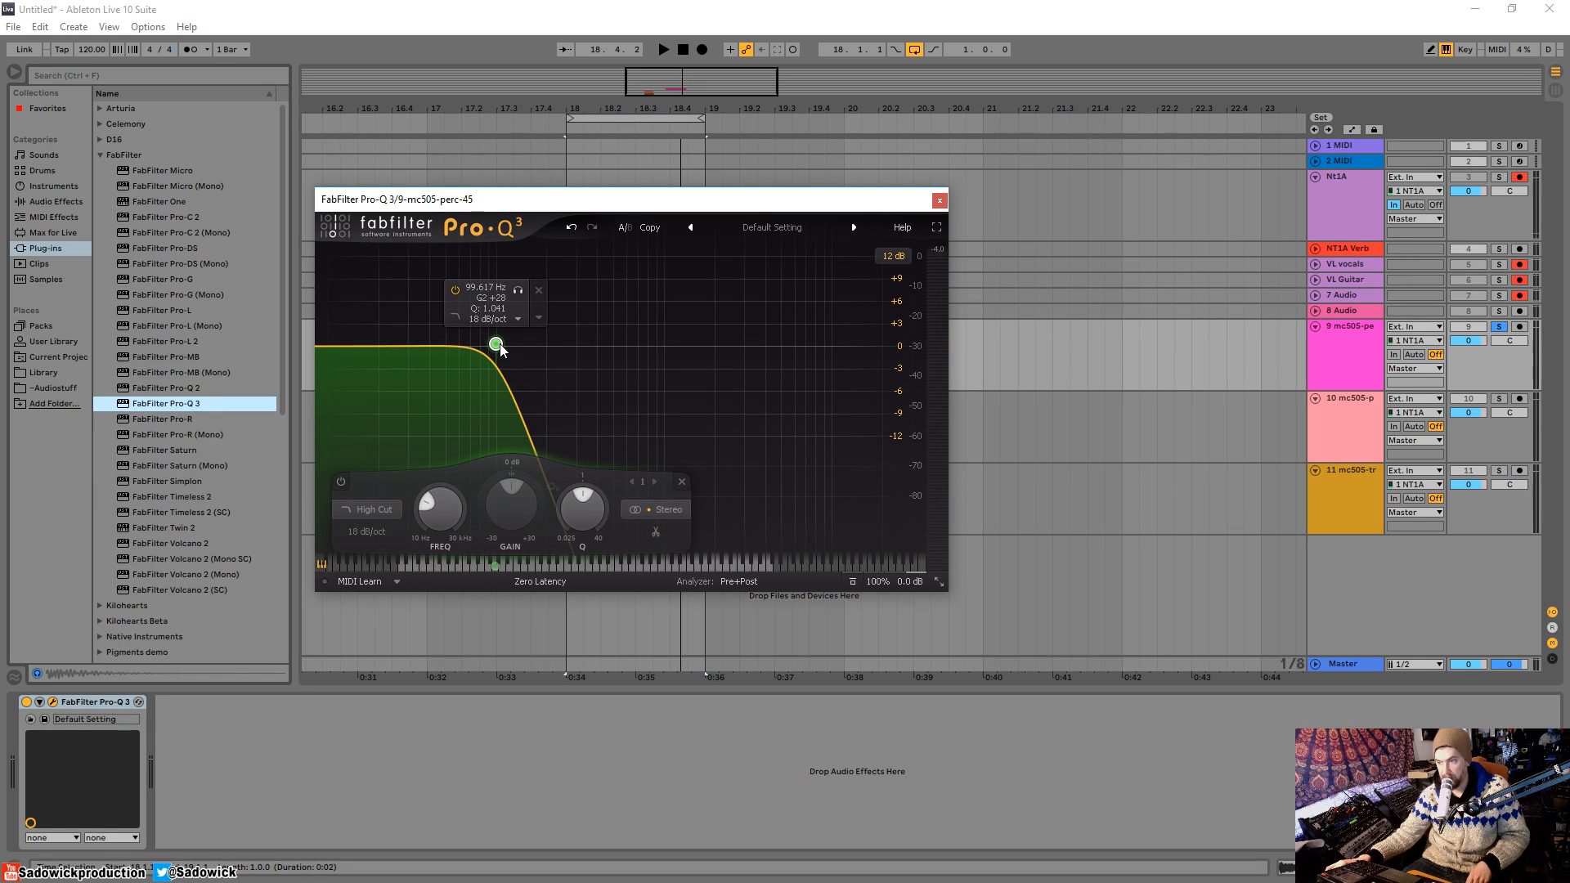
{"action": "scroll", "coordinate": [481, 332], "scroll_direction": "down", "scroll_amount": 1}
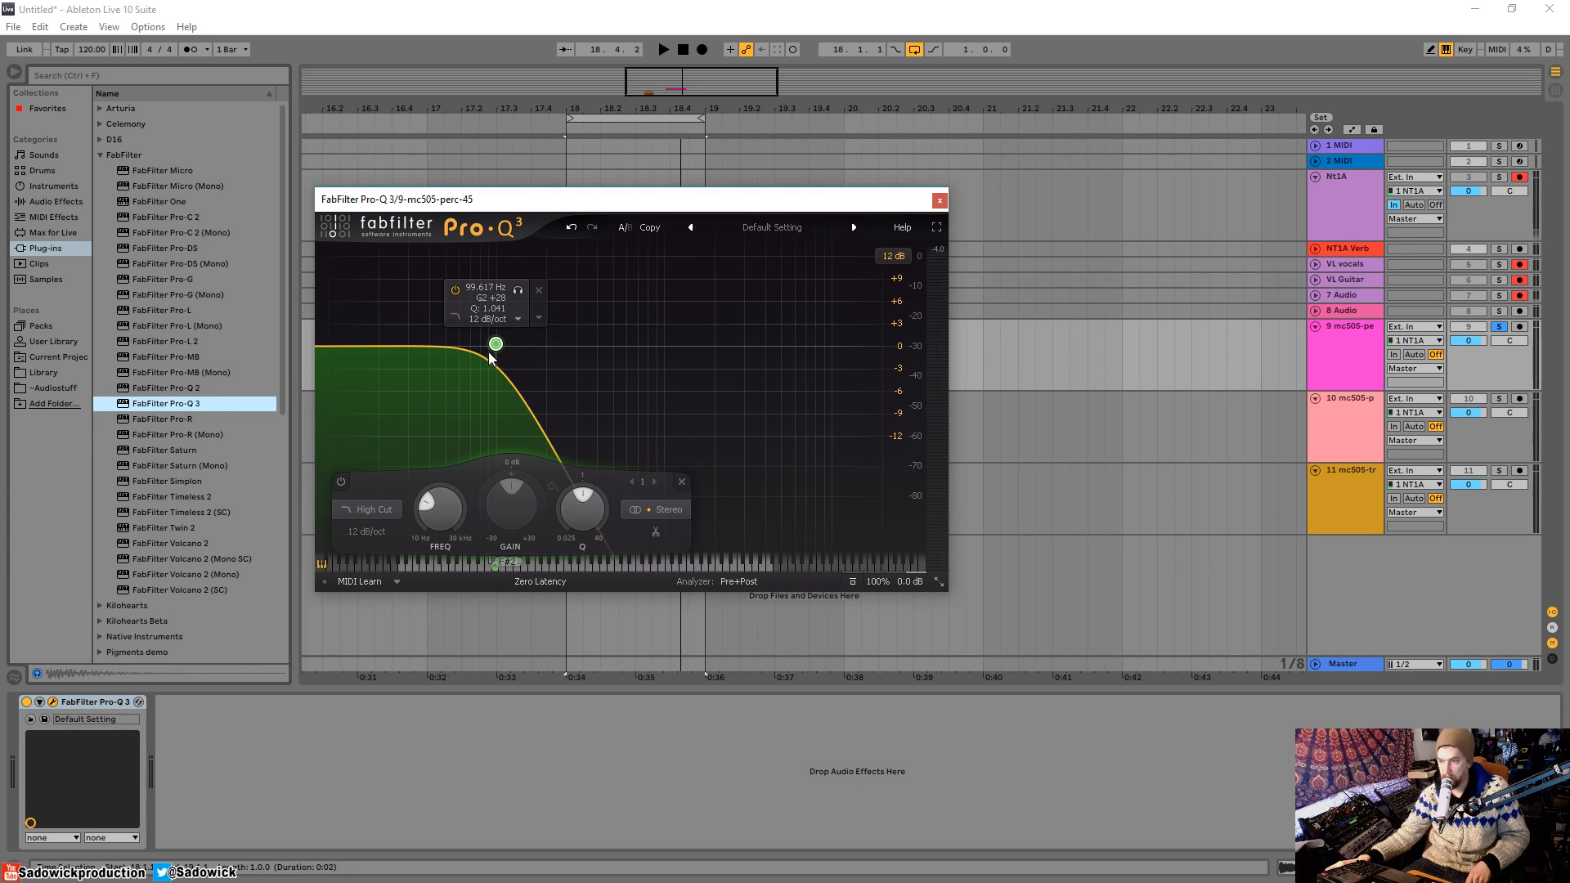
{"action": "left_click", "coordinate": [375, 505]}
{"action": "left_click", "coordinate": [349, 532]}
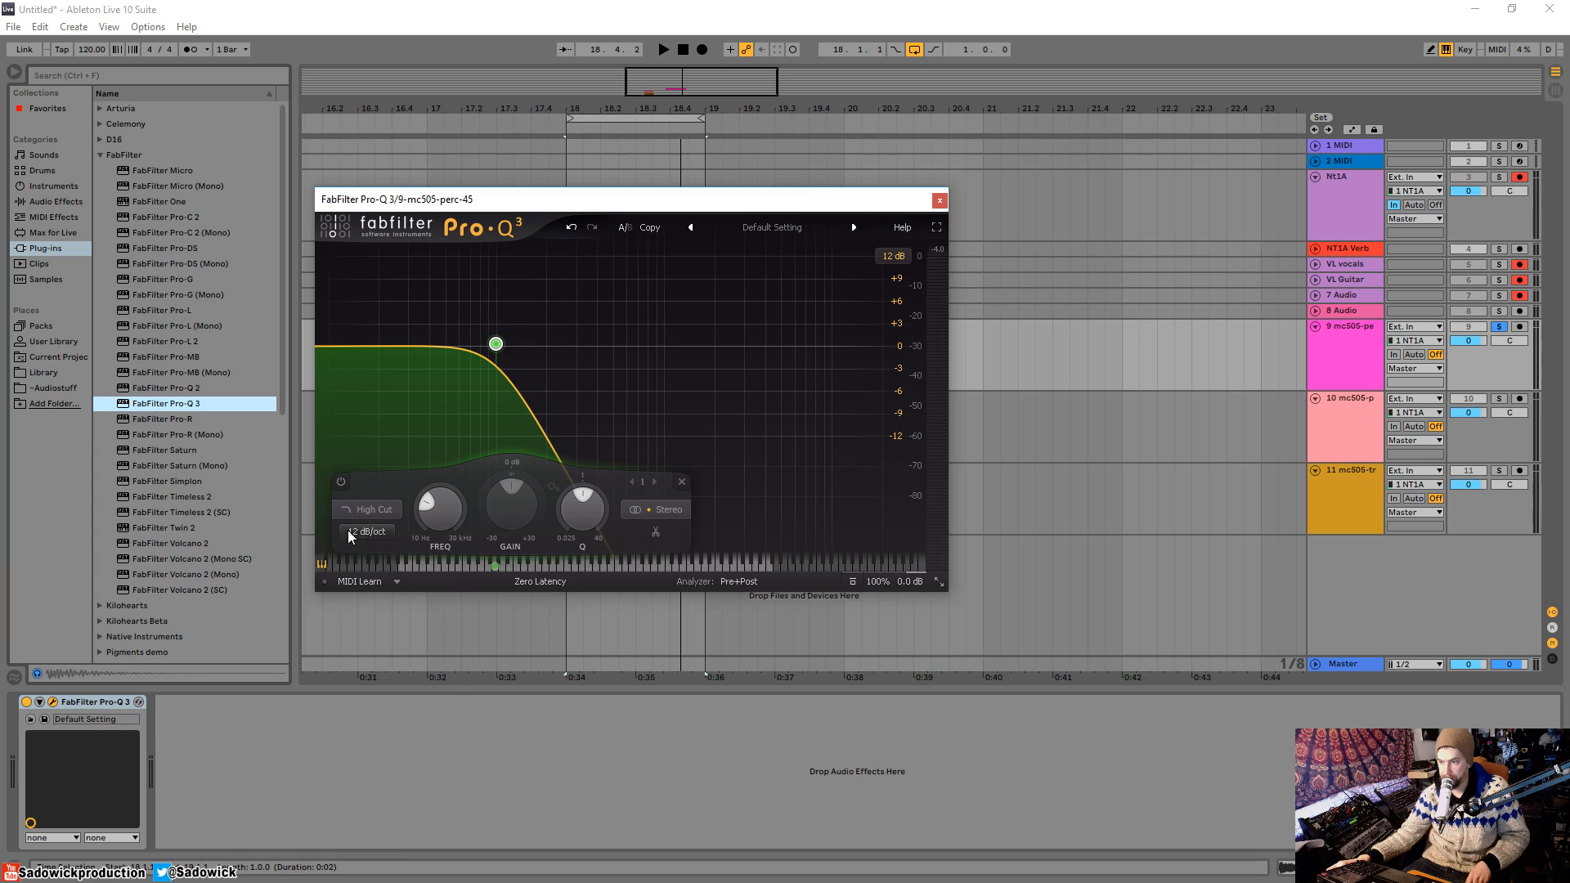
{"action": "left_click", "coordinate": [350, 533]}
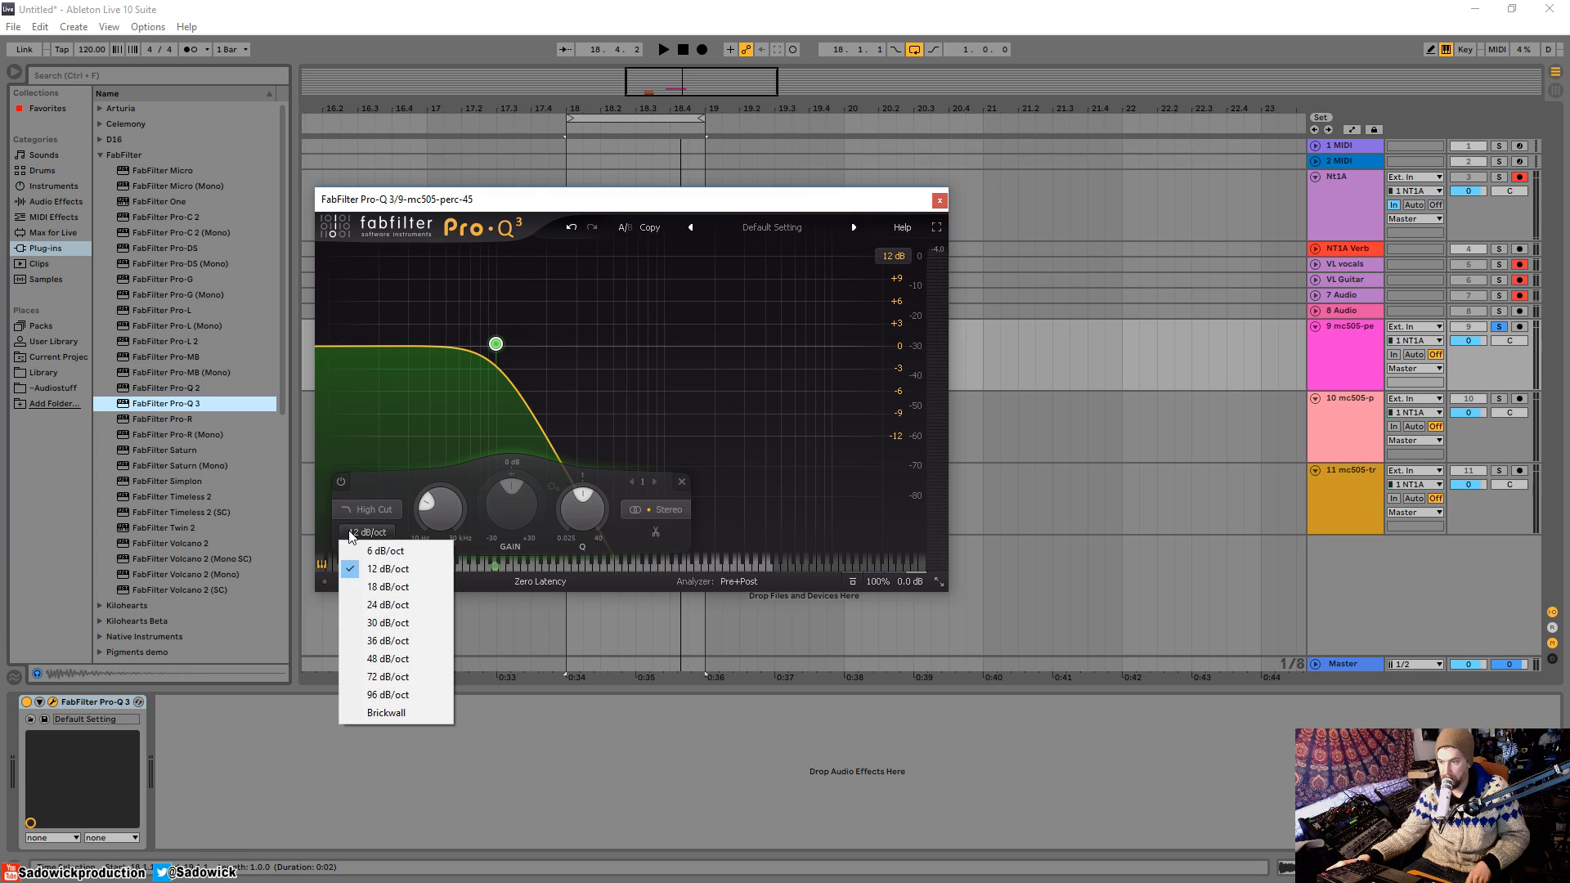
{"action": "left_click", "coordinate": [387, 713]}
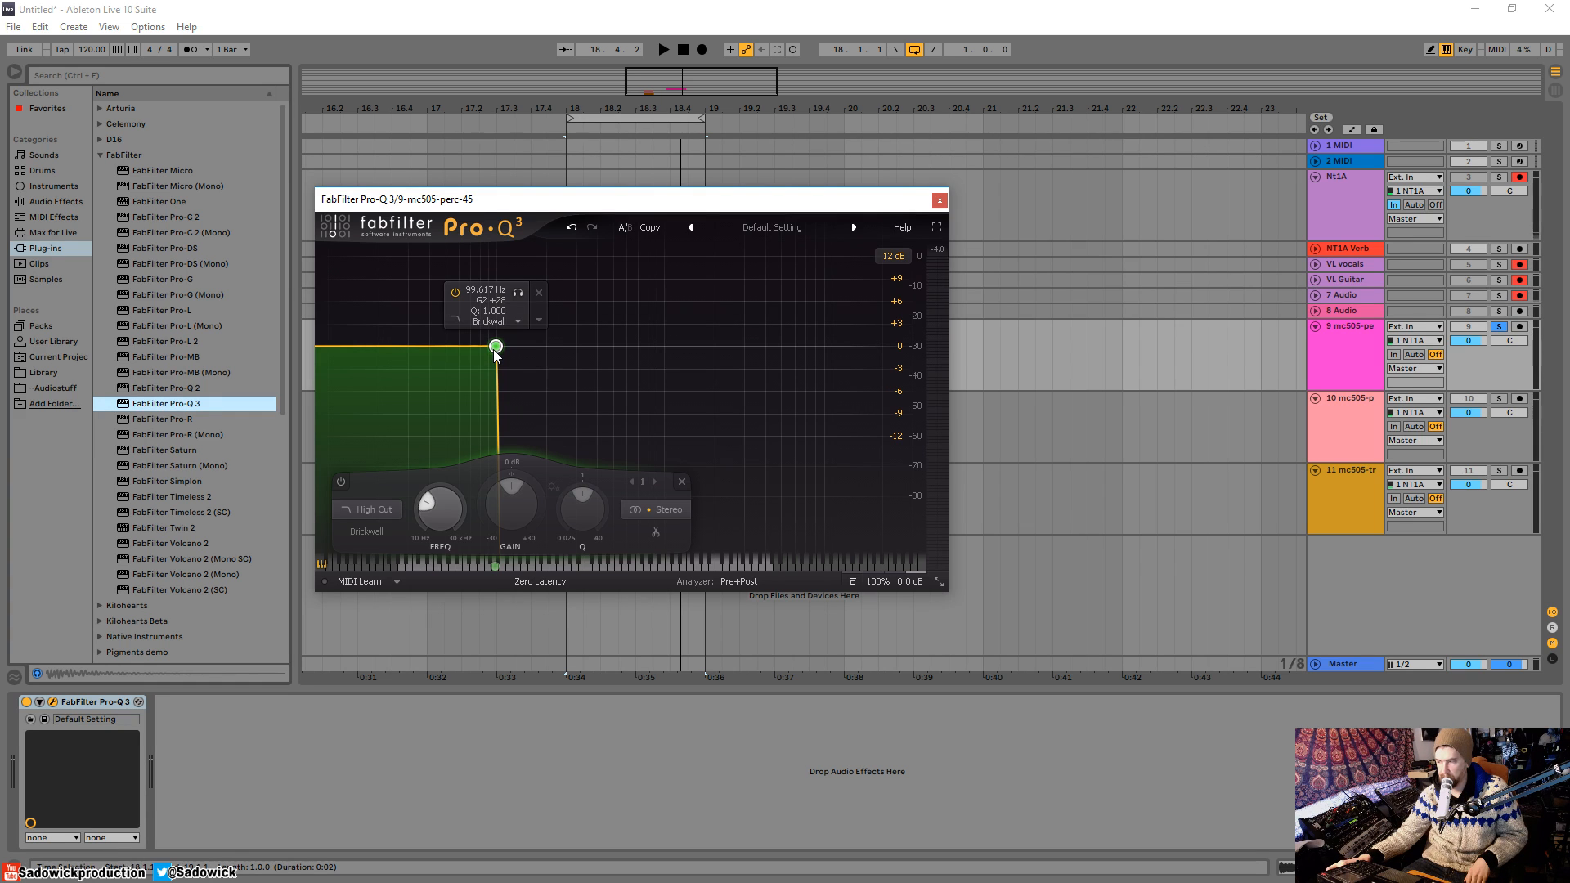
Step: Audition the brickwall high cut at about 95 Hz and 136 Hz, and raise it to about 5159 Hz
{"action": "mouse_move", "coordinate": [495, 351]}
{"action": "left_mouse_down"}
{"action": "mouse_move", "coordinate": [470, 353]}
{"action": "mouse_move", "coordinate": [493, 351]}
{"action": "left_mouse_up"}
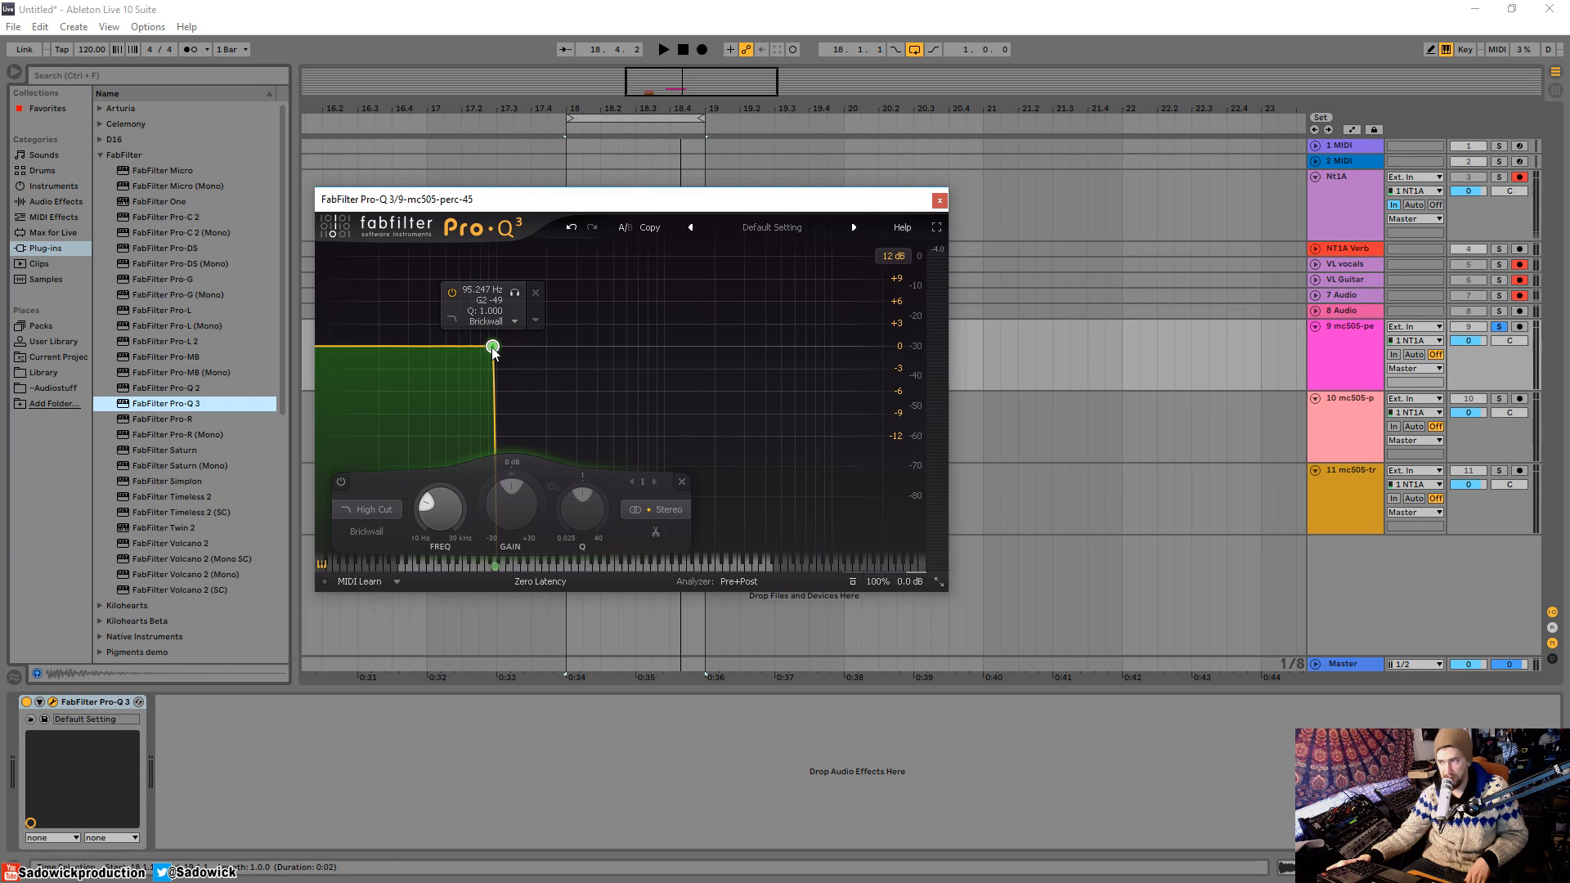
{"action": "key", "text": "space"}
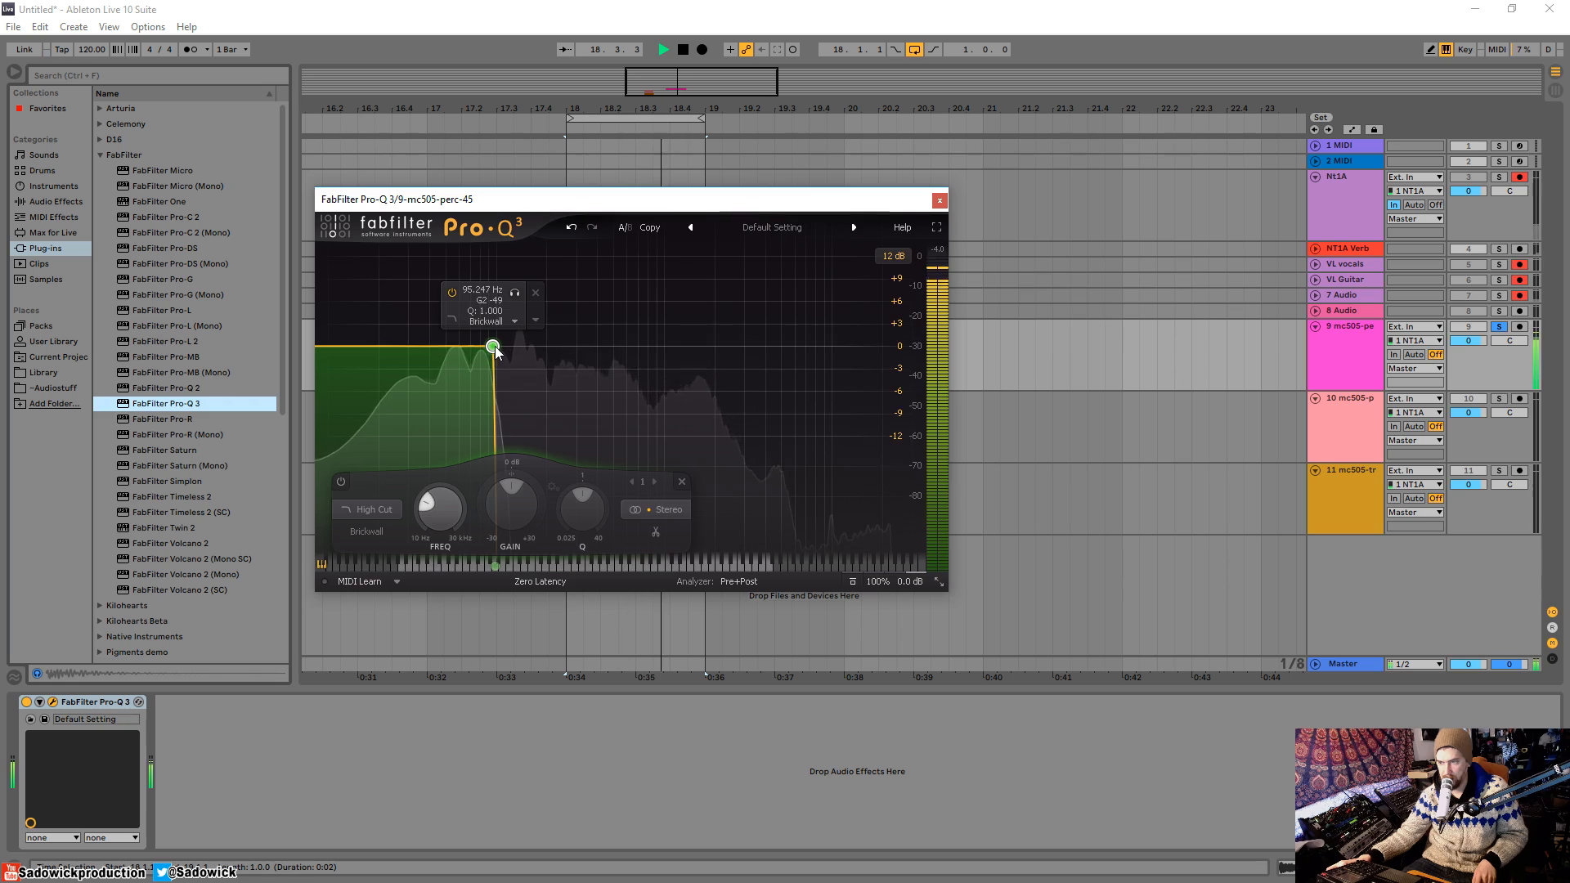
{"action": "left_click_drag", "start_coordinate": [495, 350], "coordinate": [520, 350]}
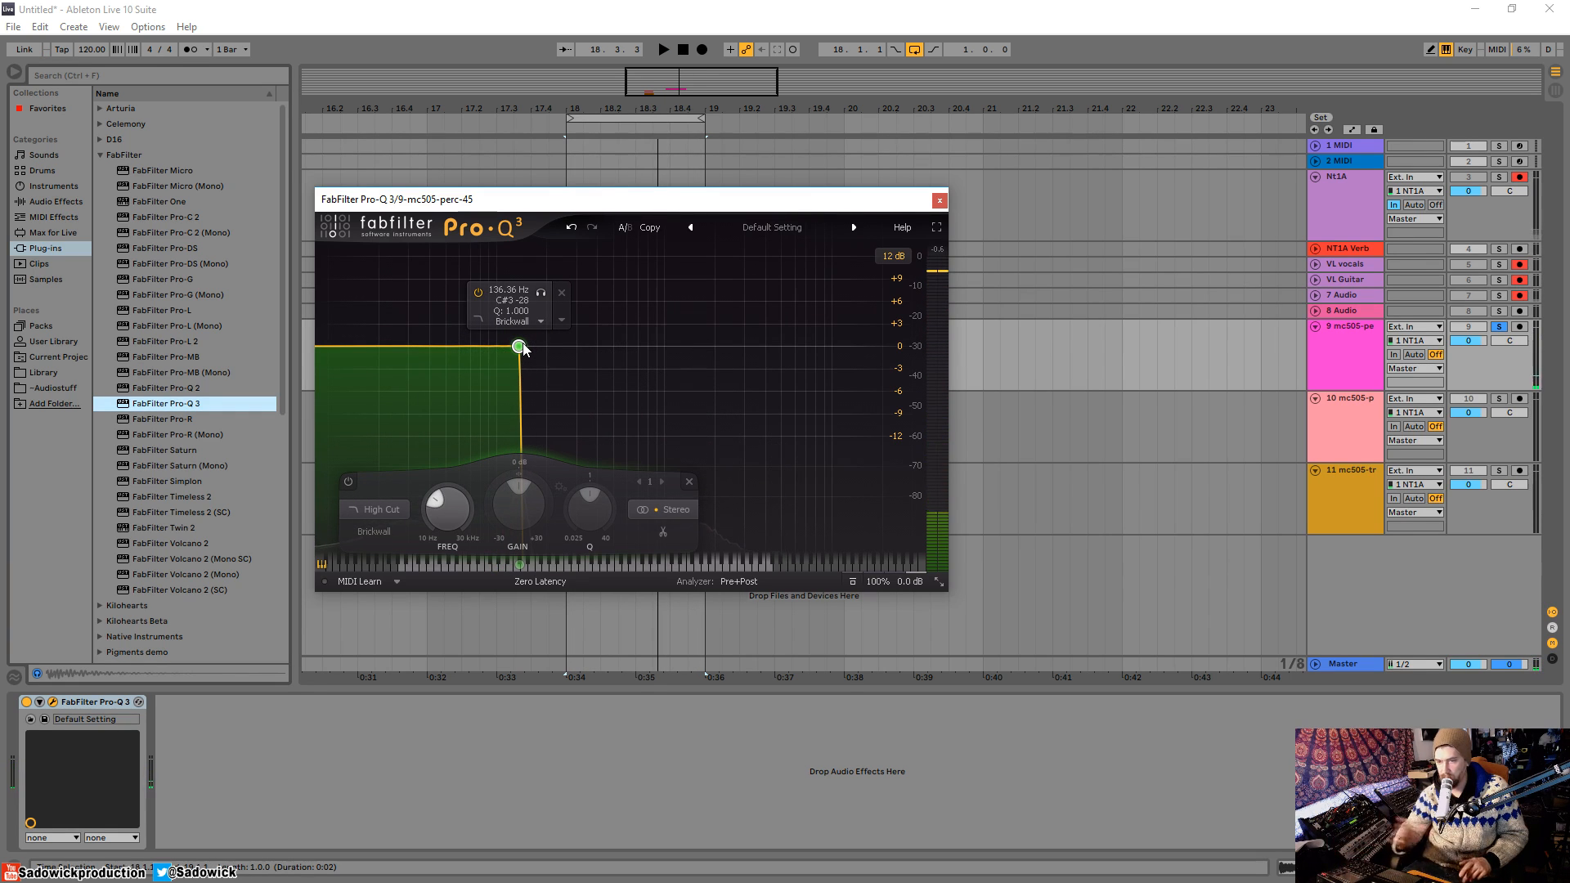
{"action": "left_click_drag", "start_coordinate": [523, 350], "coordinate": [783, 350]}
{"action": "key", "text": "space"}
{"action": "key", "text": "space"}
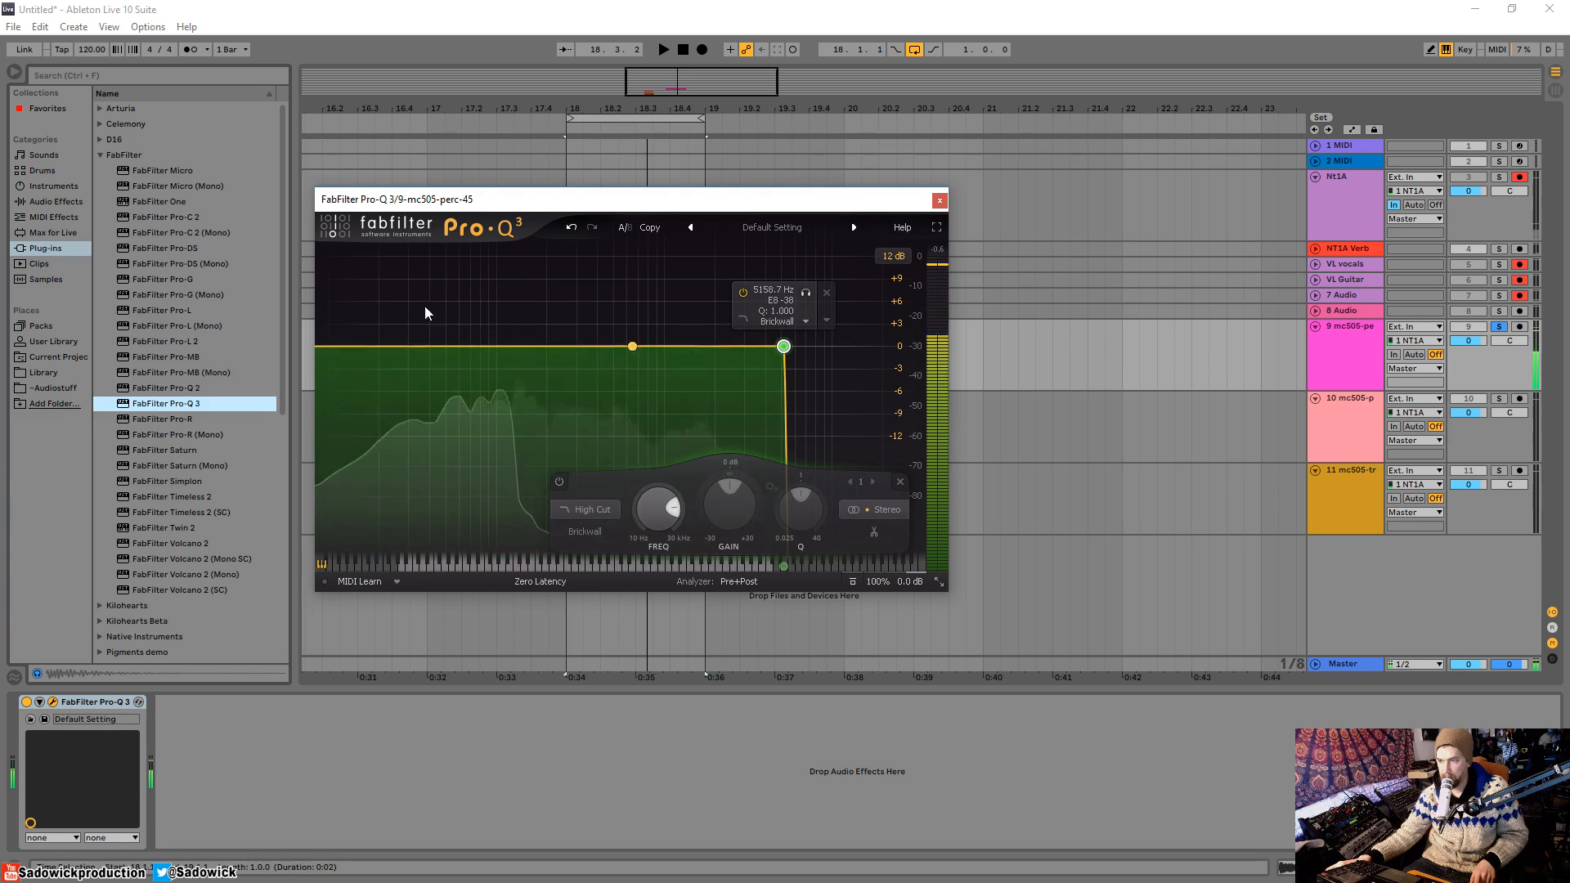
Step: Add a brickwall low-cut band and lower the high cut to about 302 Hz, isolating a narrow band while the loop plays
{"action": "left_click", "coordinate": [335, 347]}
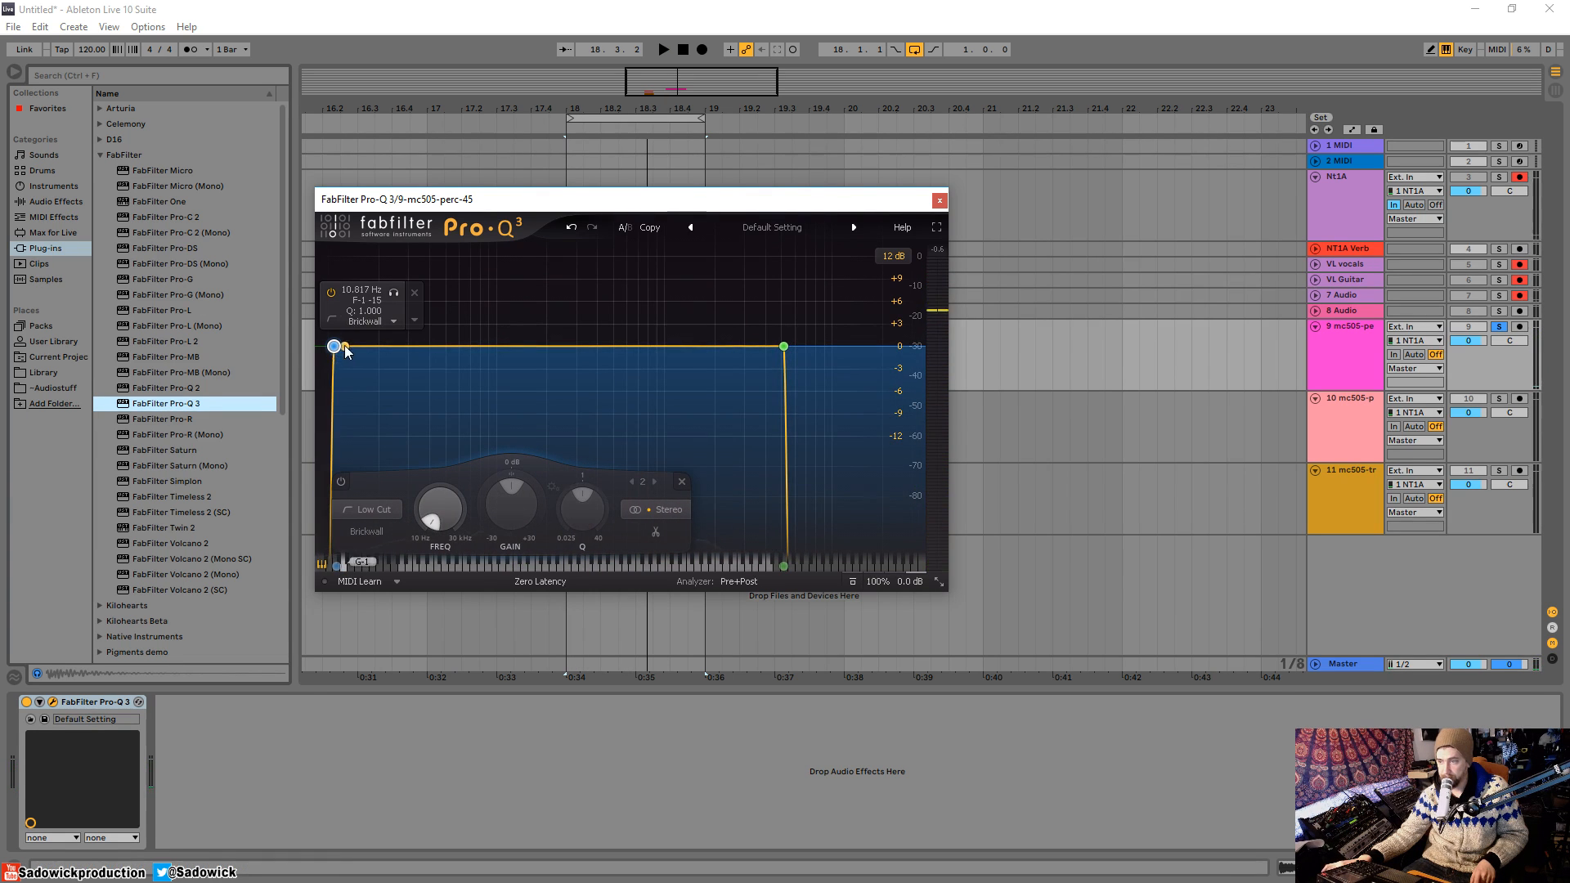
{"action": "left_click_drag", "start_coordinate": [344, 346], "coordinate": [557, 347]}
{"action": "key", "text": "space"}
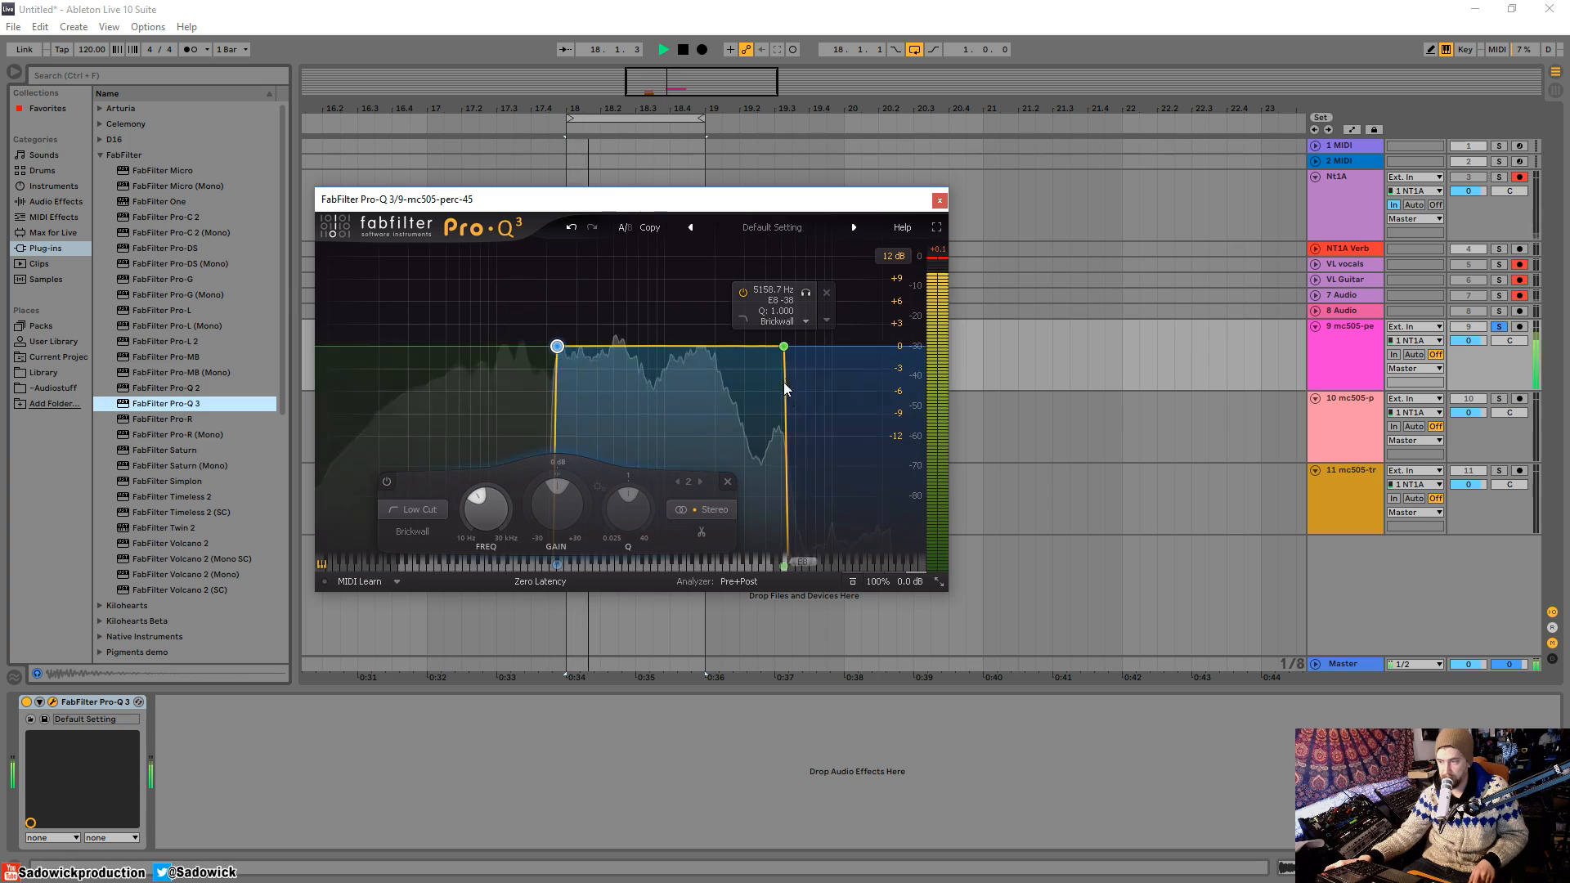
{"action": "left_click_drag", "start_coordinate": [782, 347], "coordinate": [577, 346]}
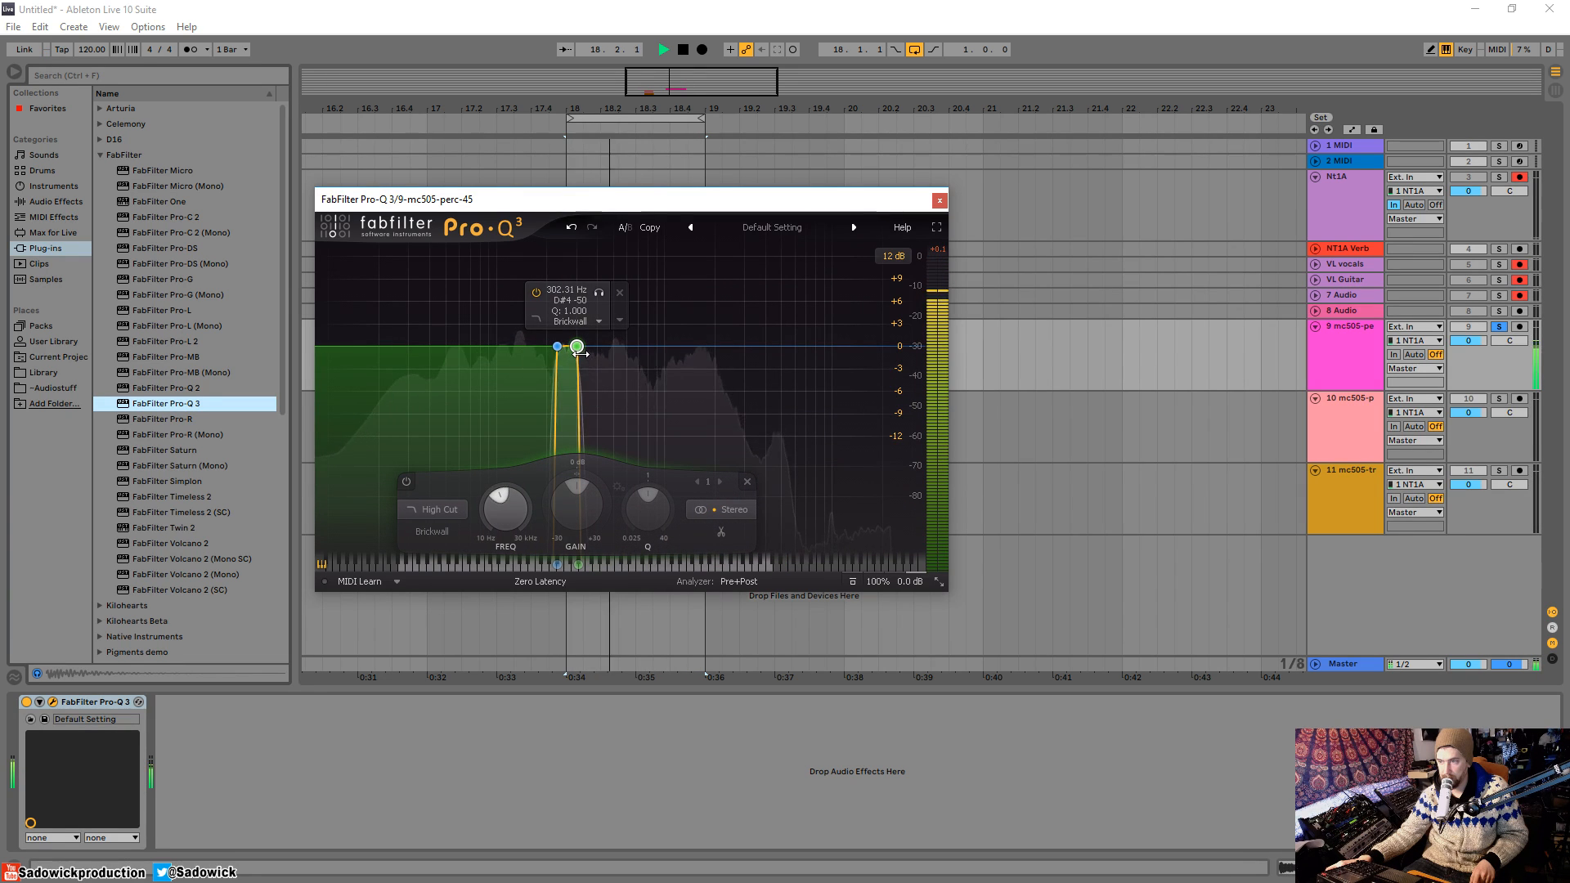
{"action": "key", "text": "space"}
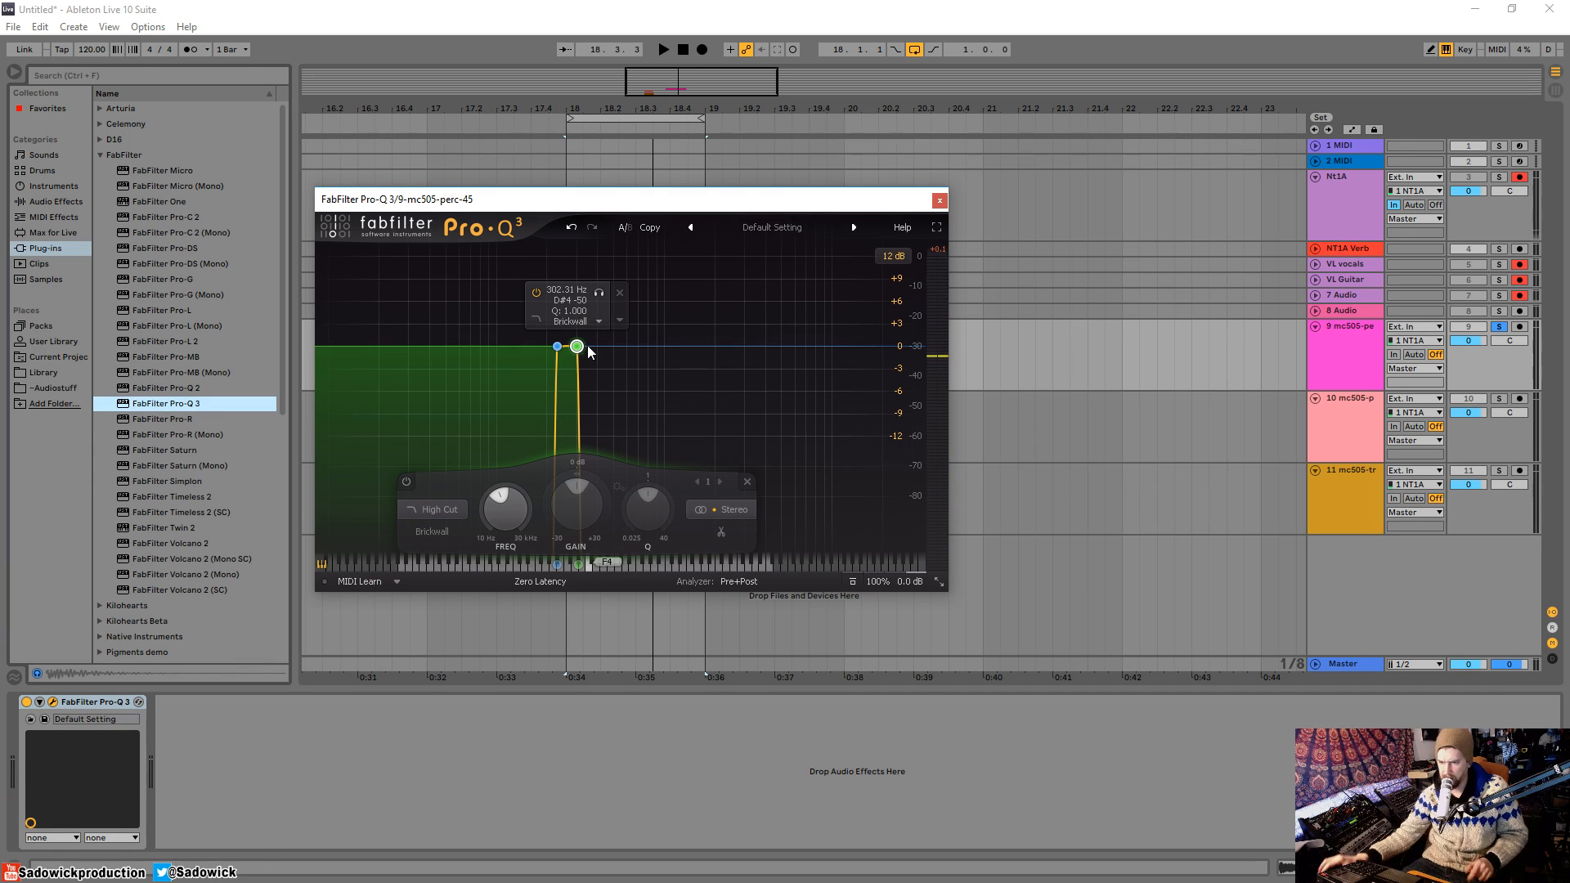
Step: Add FabFilter Pro-R after Pro-Q 3, lower its mix to about half and play the loop
{"action": "left_click", "coordinate": [174, 421]}
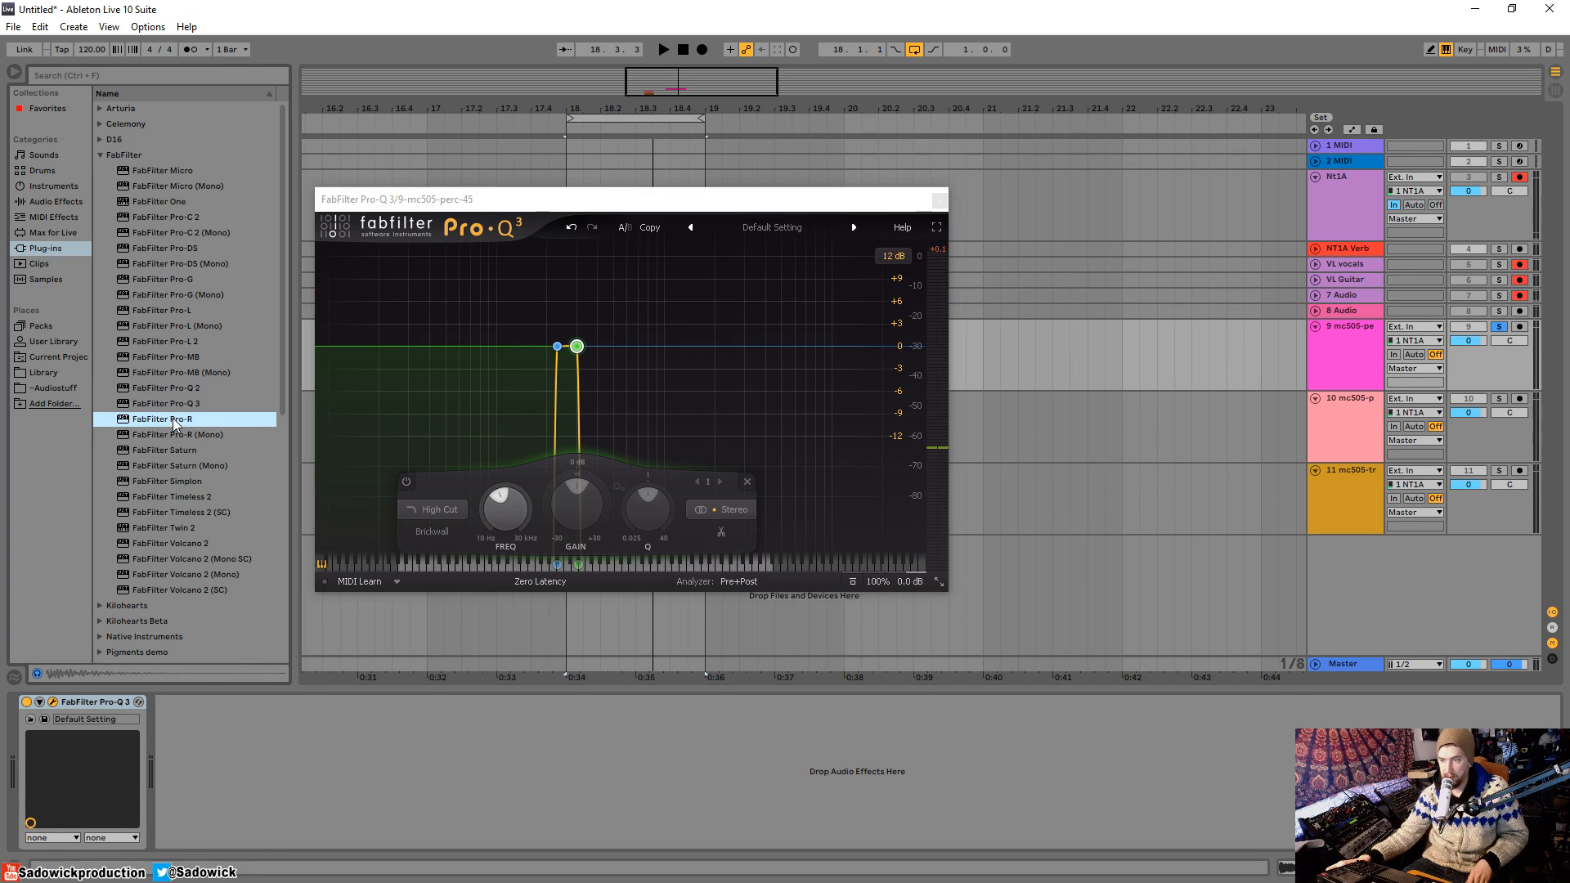
{"action": "left_click_drag", "start_coordinate": [174, 421], "coordinate": [332, 759]}
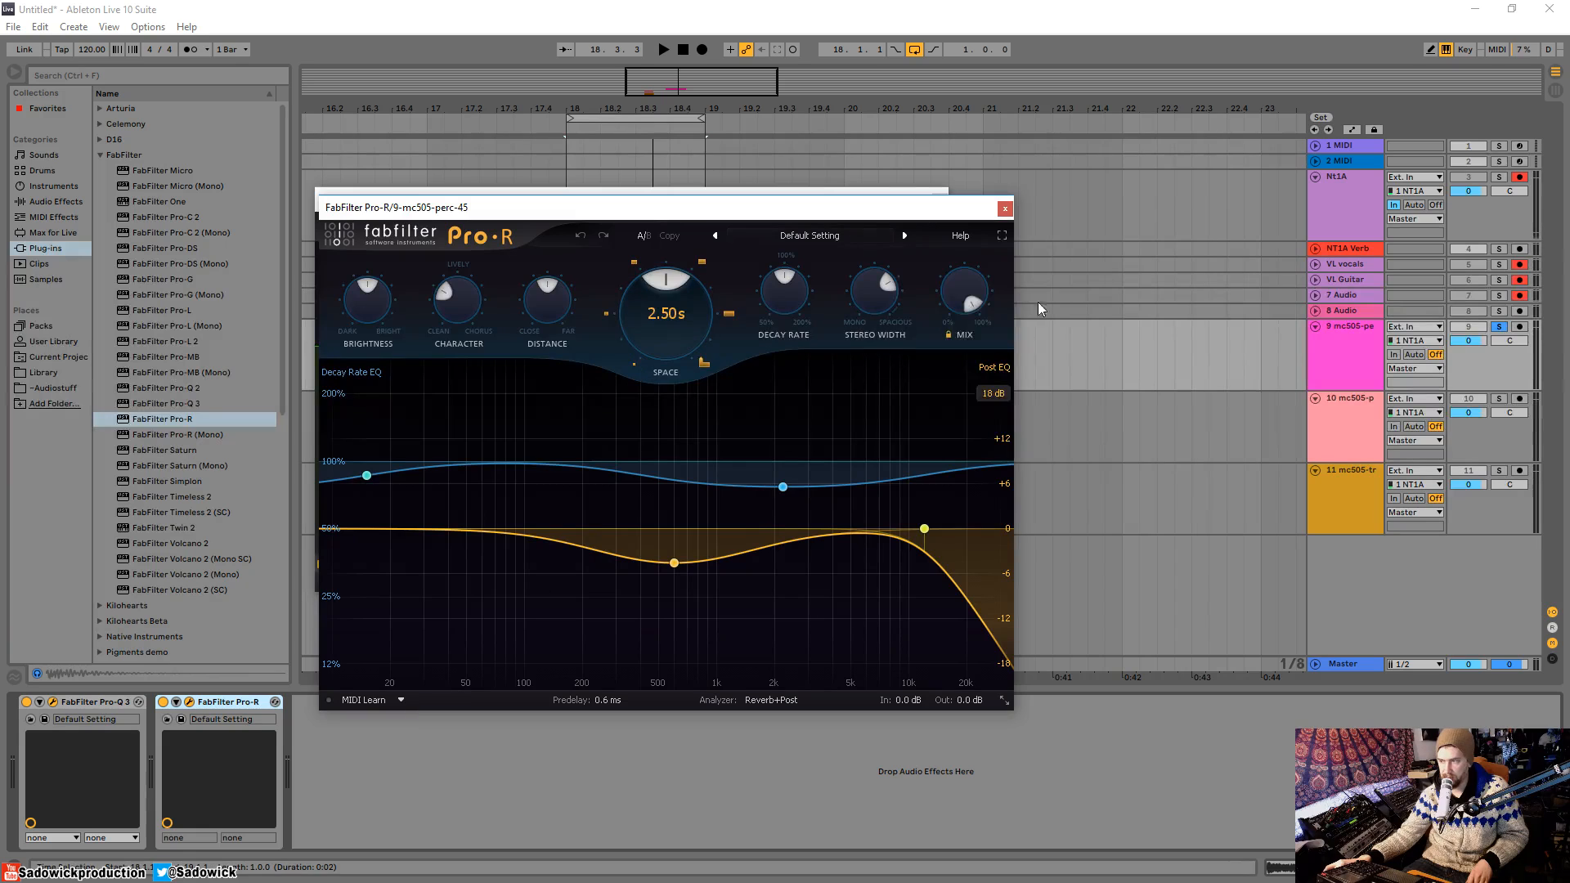
{"action": "left_click_drag", "start_coordinate": [989, 304], "coordinate": [985, 350]}
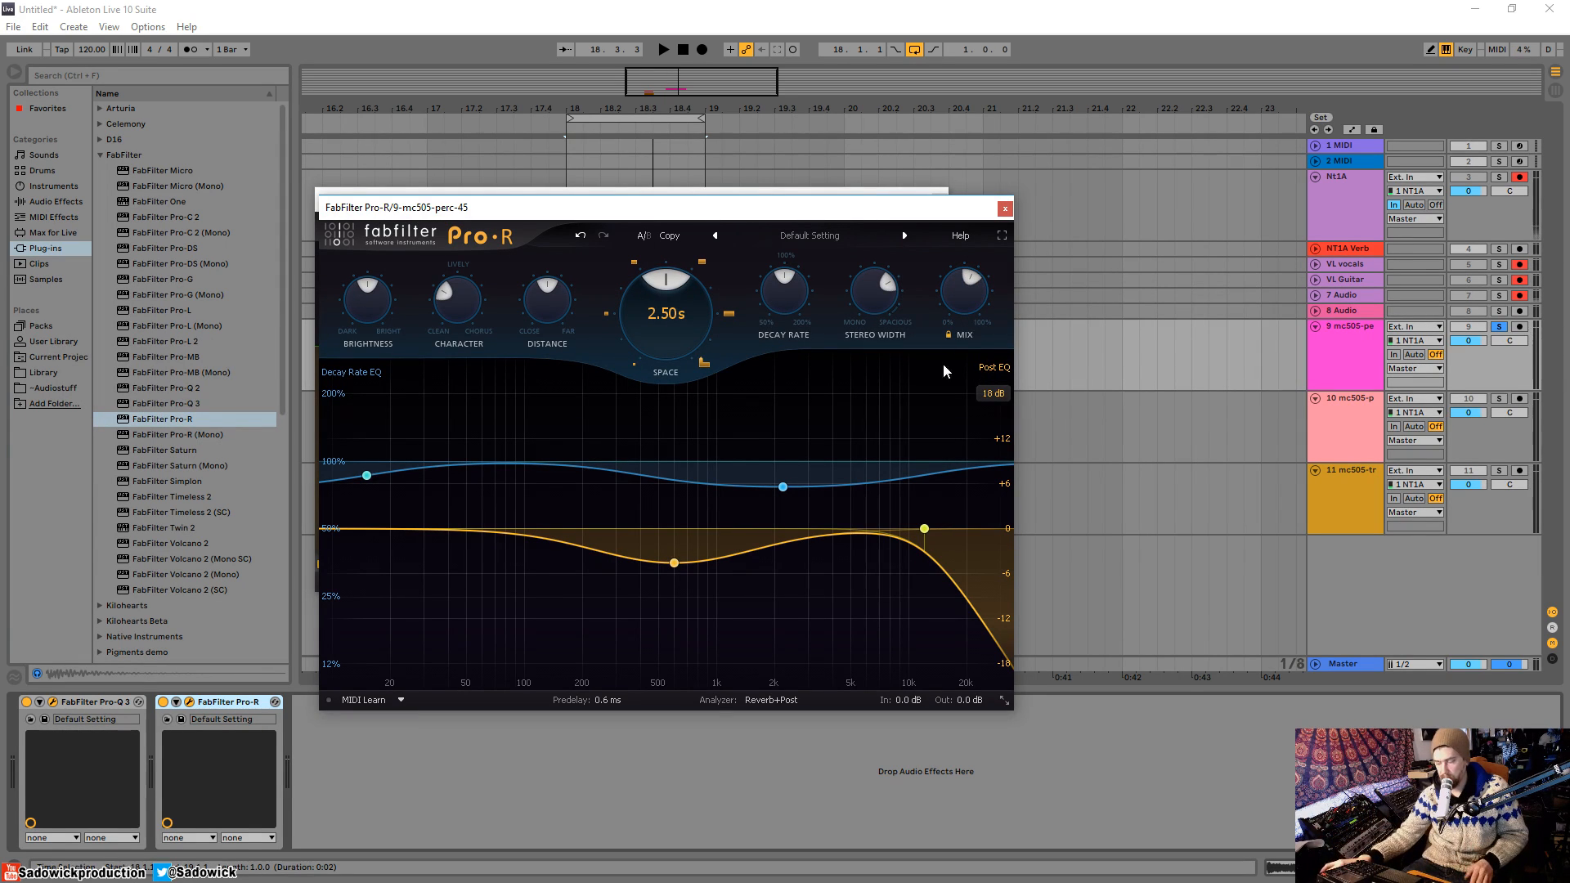
{"action": "key", "text": "space"}
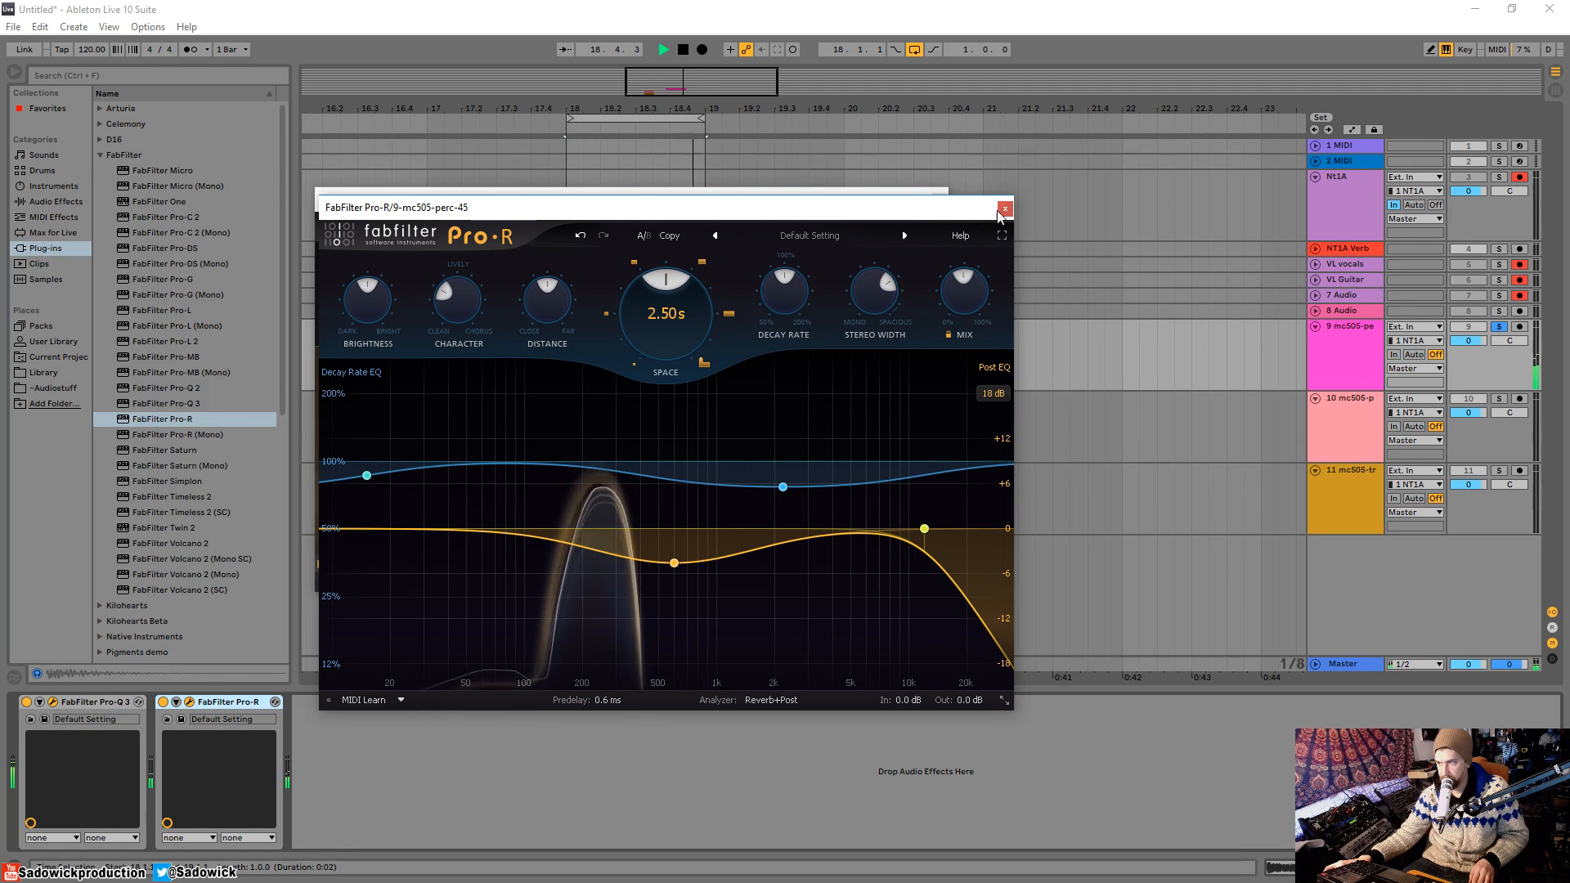
{"action": "key", "text": "space"}
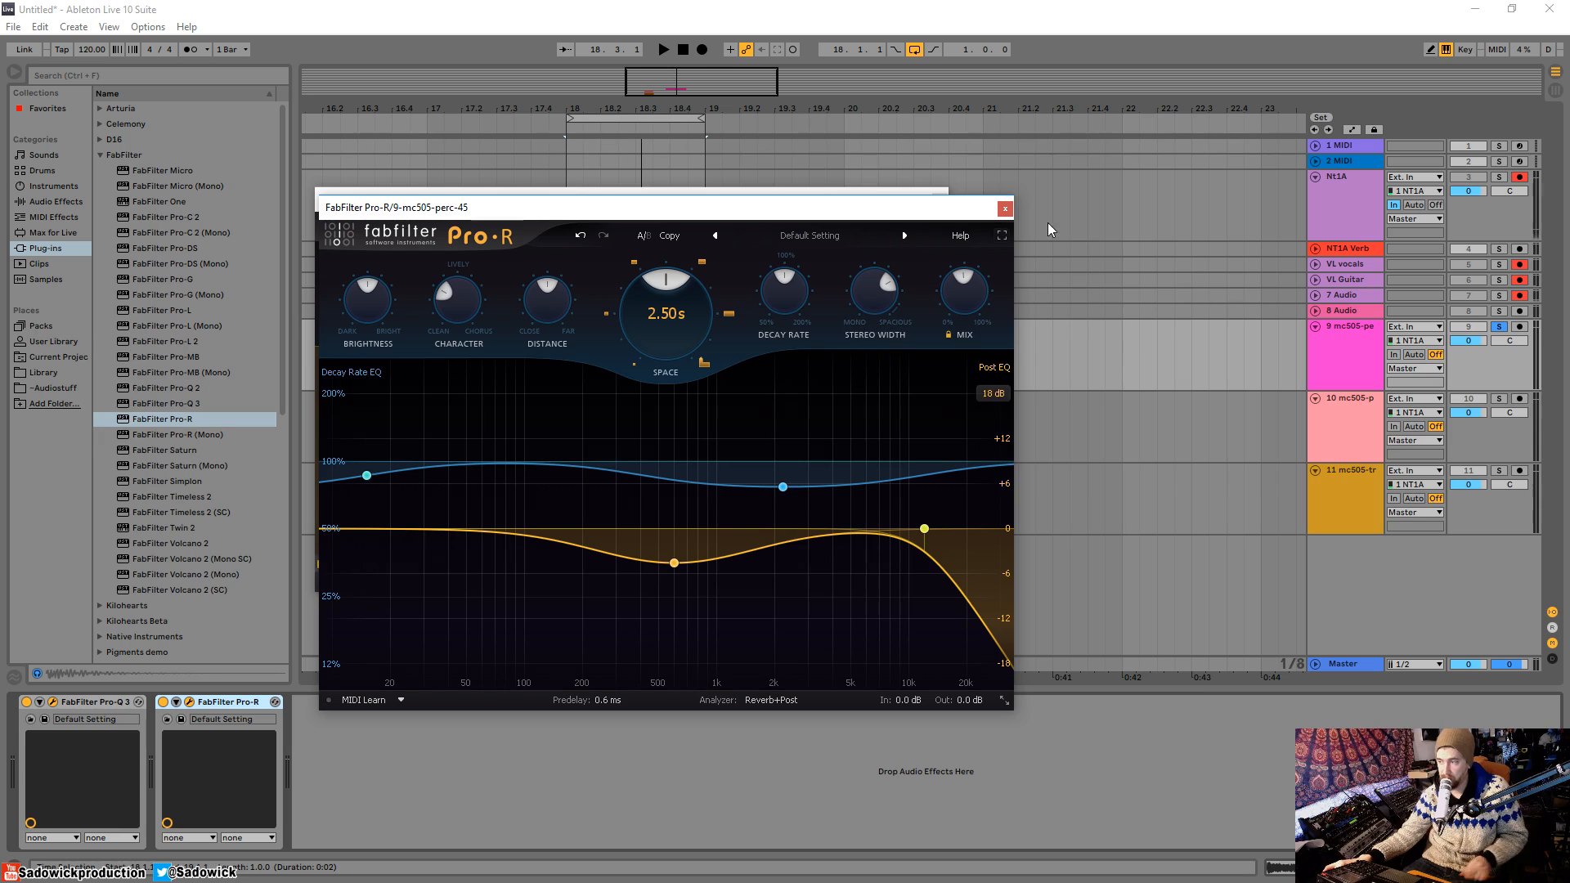
Step: Lower the Pro-R reverb mix slightly further and close its window
{"action": "left_click_drag", "start_coordinate": [956, 217], "coordinate": [983, 226]}
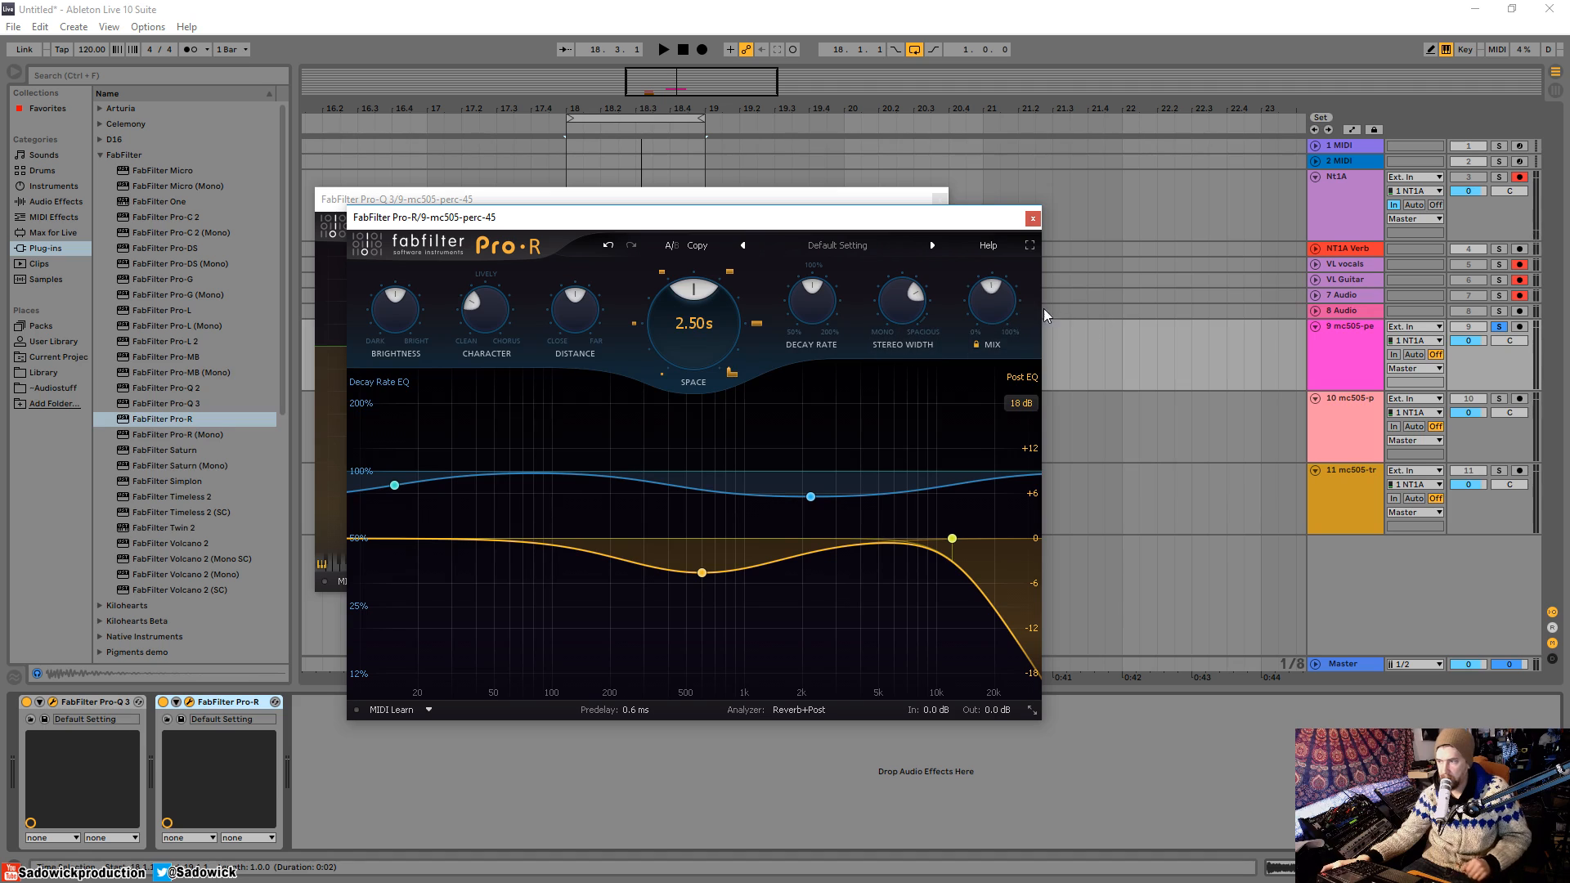
{"action": "mouse_move", "coordinate": [1005, 307]}
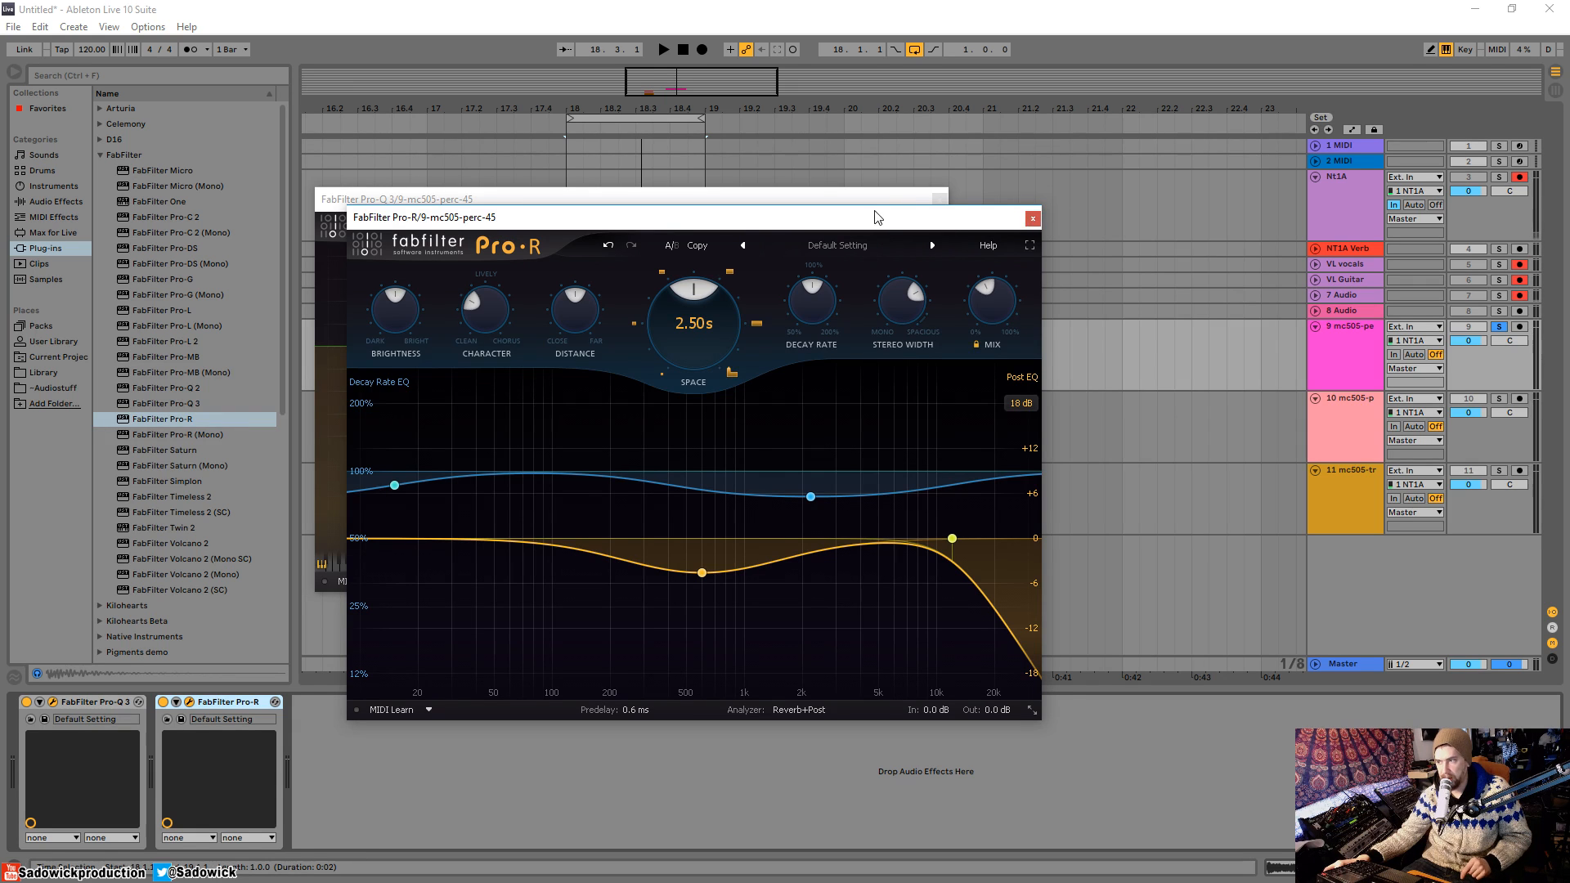
{"action": "left_click_drag", "start_coordinate": [877, 216], "coordinate": [974, 237]}
{"action": "left_click", "coordinate": [1131, 234]}
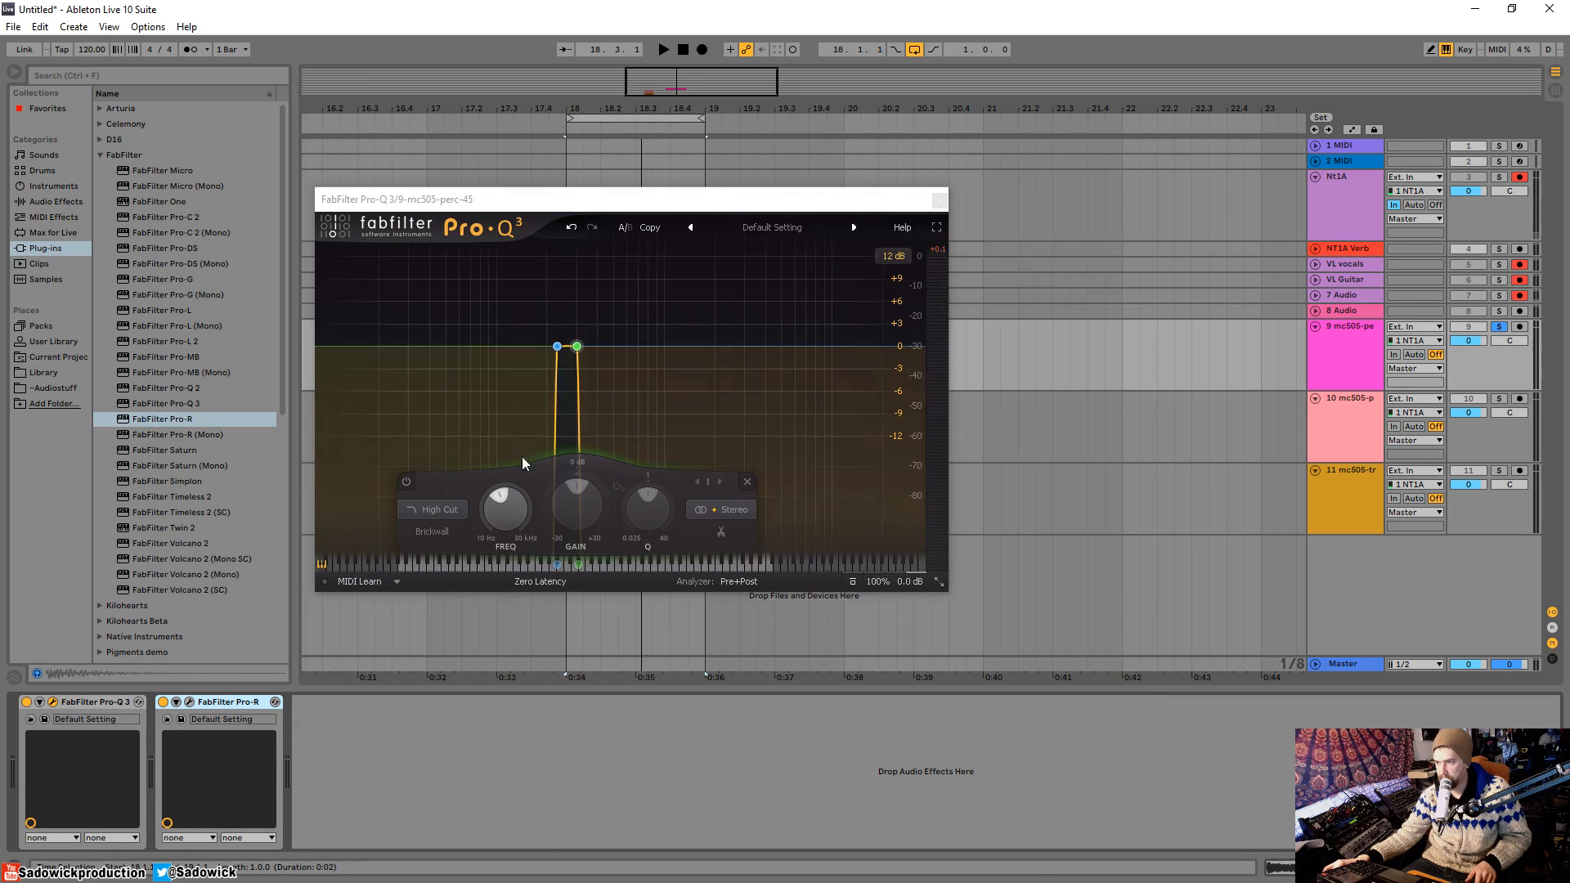
Step: Play the filtered loop with reverb and enlarge the Pro-Q 3 interface
{"action": "key", "text": "space"}
{"action": "key", "text": "space"}
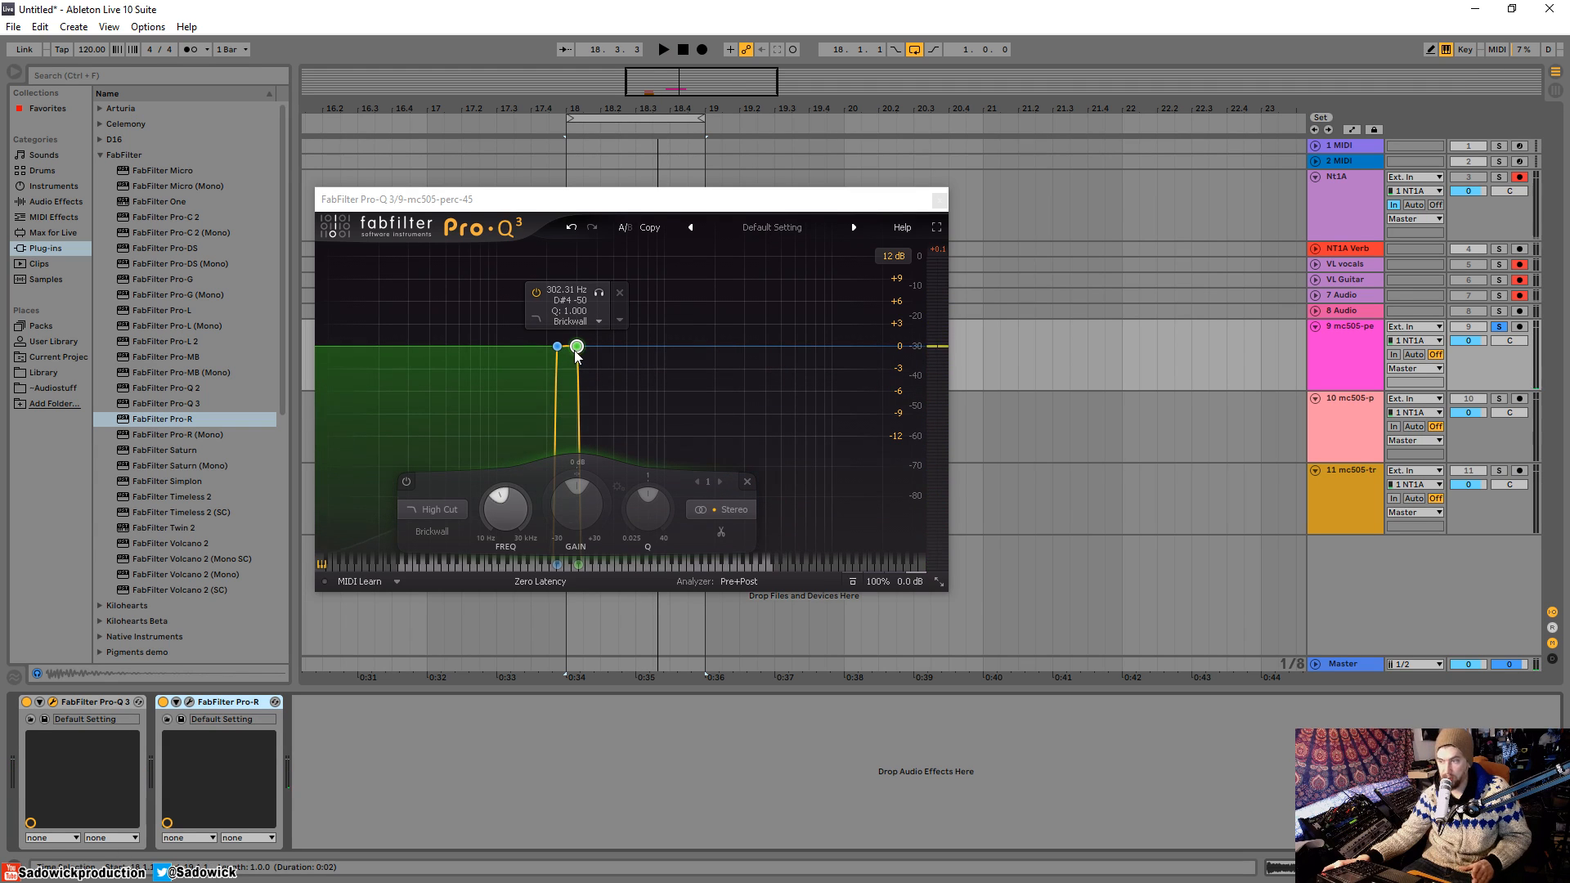
{"action": "left_click", "coordinate": [938, 582]}
{"action": "left_click", "coordinate": [981, 655]}
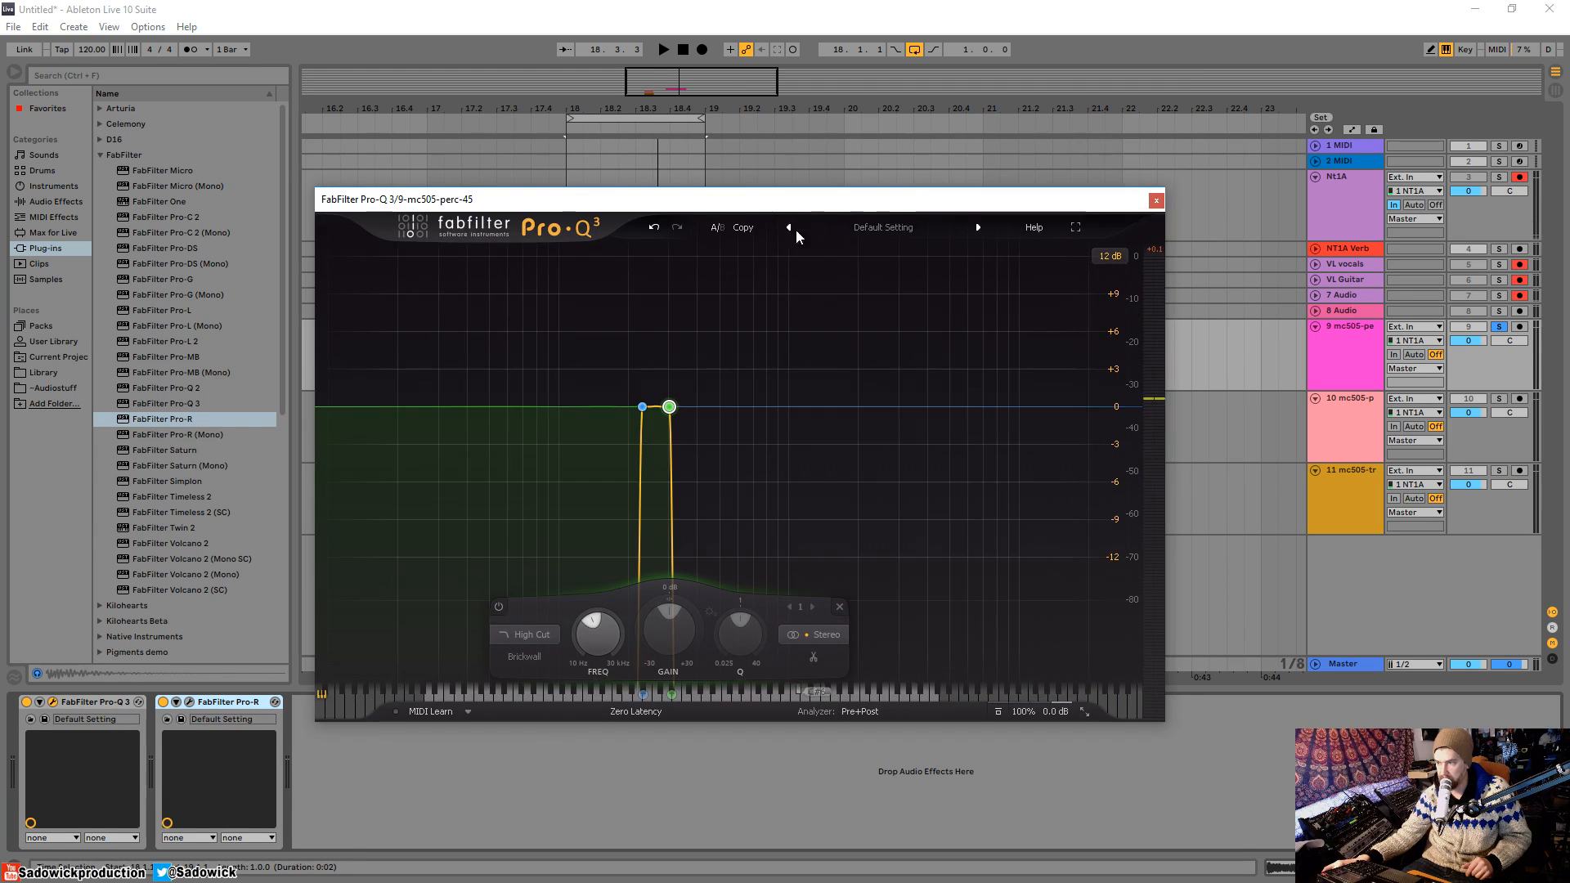
Step: Move the Pro-Q 3 low cut down to 10 Hz and the high cut to about 131 Hz while playing the loop, and close the plugin
{"action": "left_click_drag", "start_coordinate": [787, 199], "coordinate": [727, 141]}
{"action": "left_click_drag", "start_coordinate": [583, 349], "coordinate": [268, 349]}
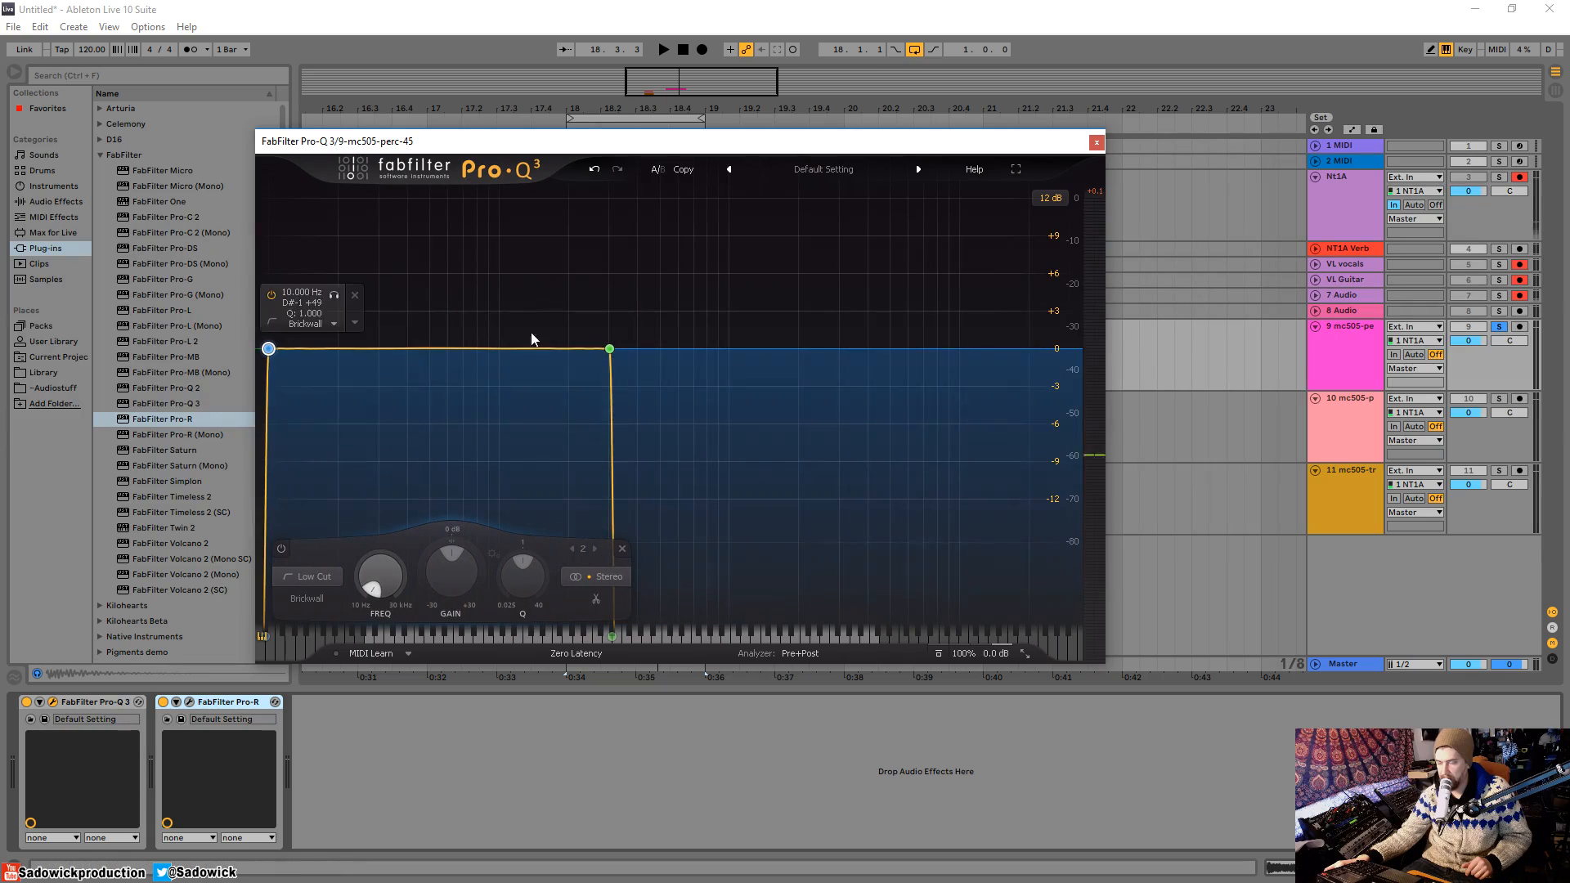
{"action": "left_click_drag", "start_coordinate": [609, 349], "coordinate": [530, 358]}
{"action": "key", "text": "space"}
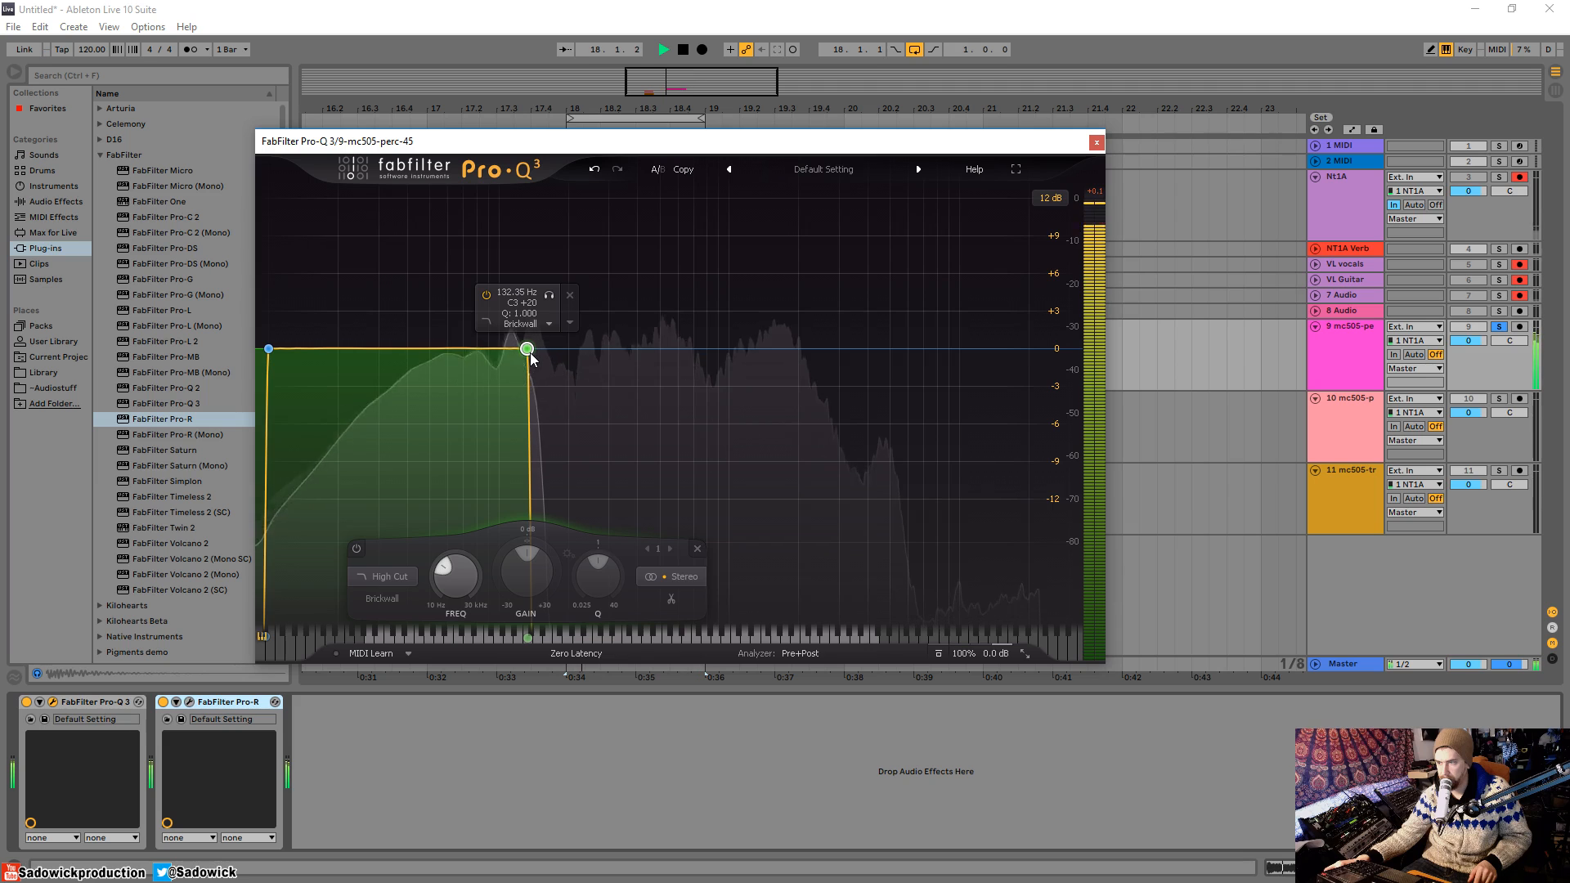
{"action": "mouse_move", "coordinate": [531, 358]}
{"action": "left_mouse_down"}
{"action": "mouse_move", "coordinate": [508, 358]}
{"action": "mouse_move", "coordinate": [526, 351]}
{"action": "left_mouse_up"}
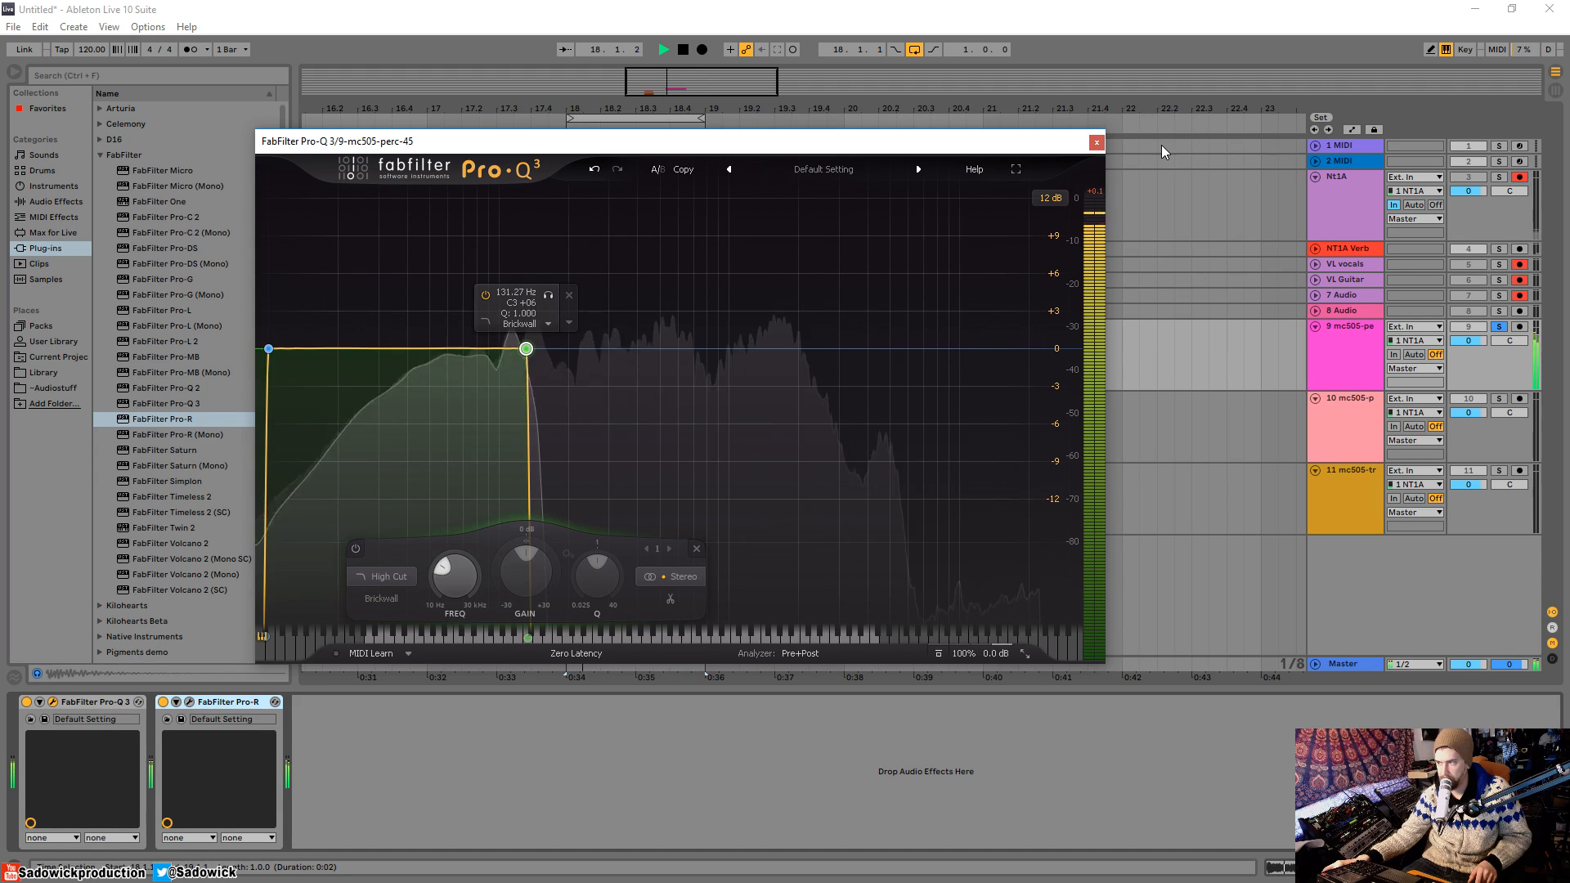
{"action": "left_click", "coordinate": [1096, 143]}
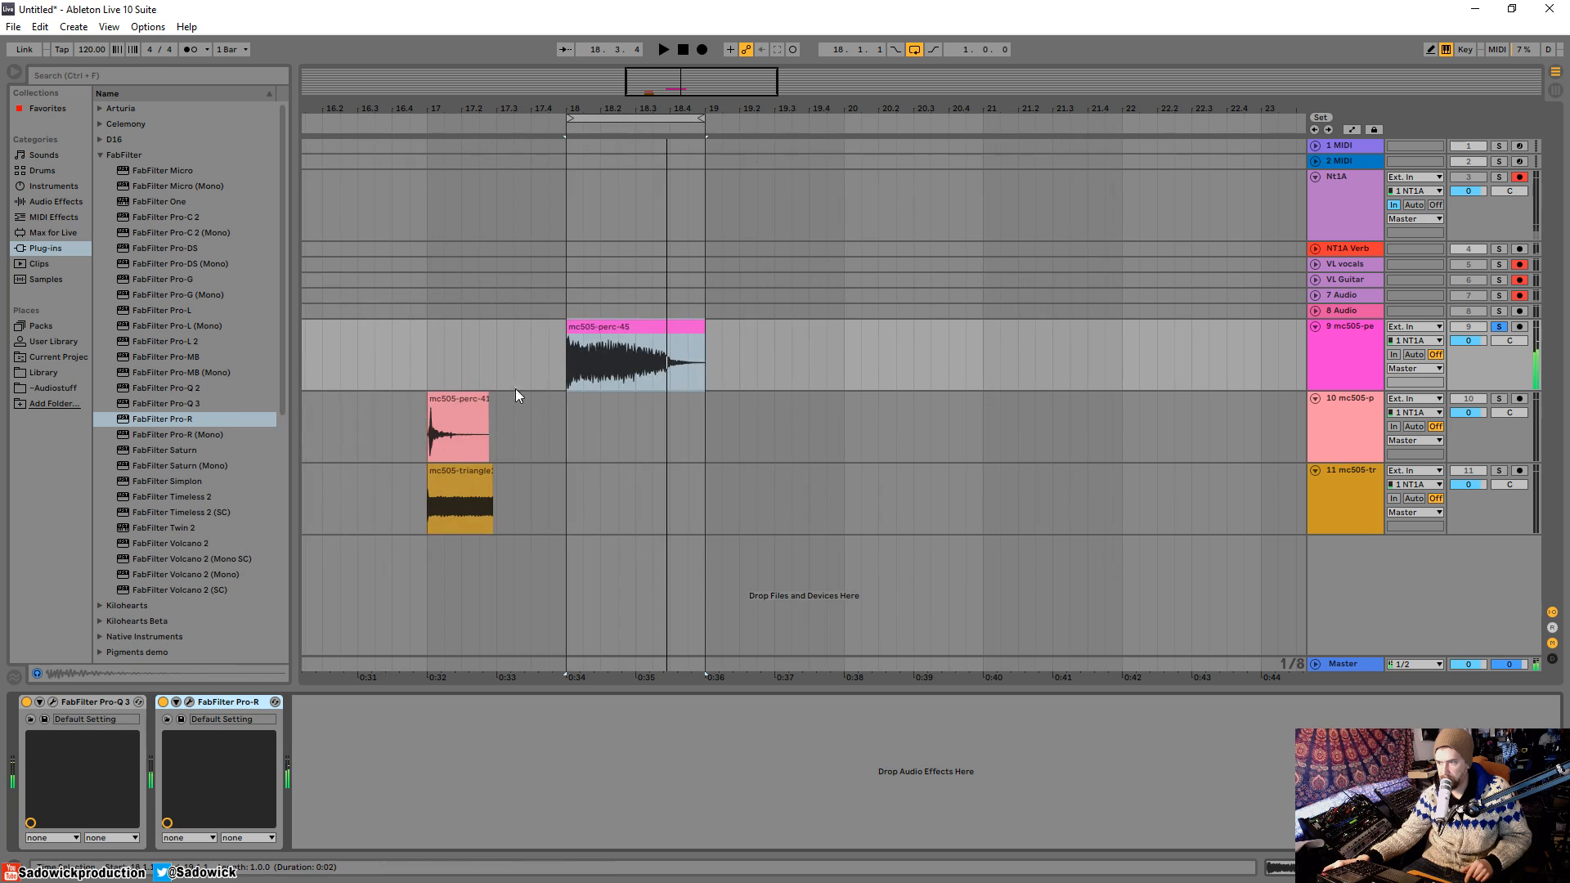
Step: Move the mc505-perc-41 clip to bar 18 beneath mc505-perc-45 and solo its track
{"action": "left_click_drag", "start_coordinate": [462, 398], "coordinate": [600, 399]}
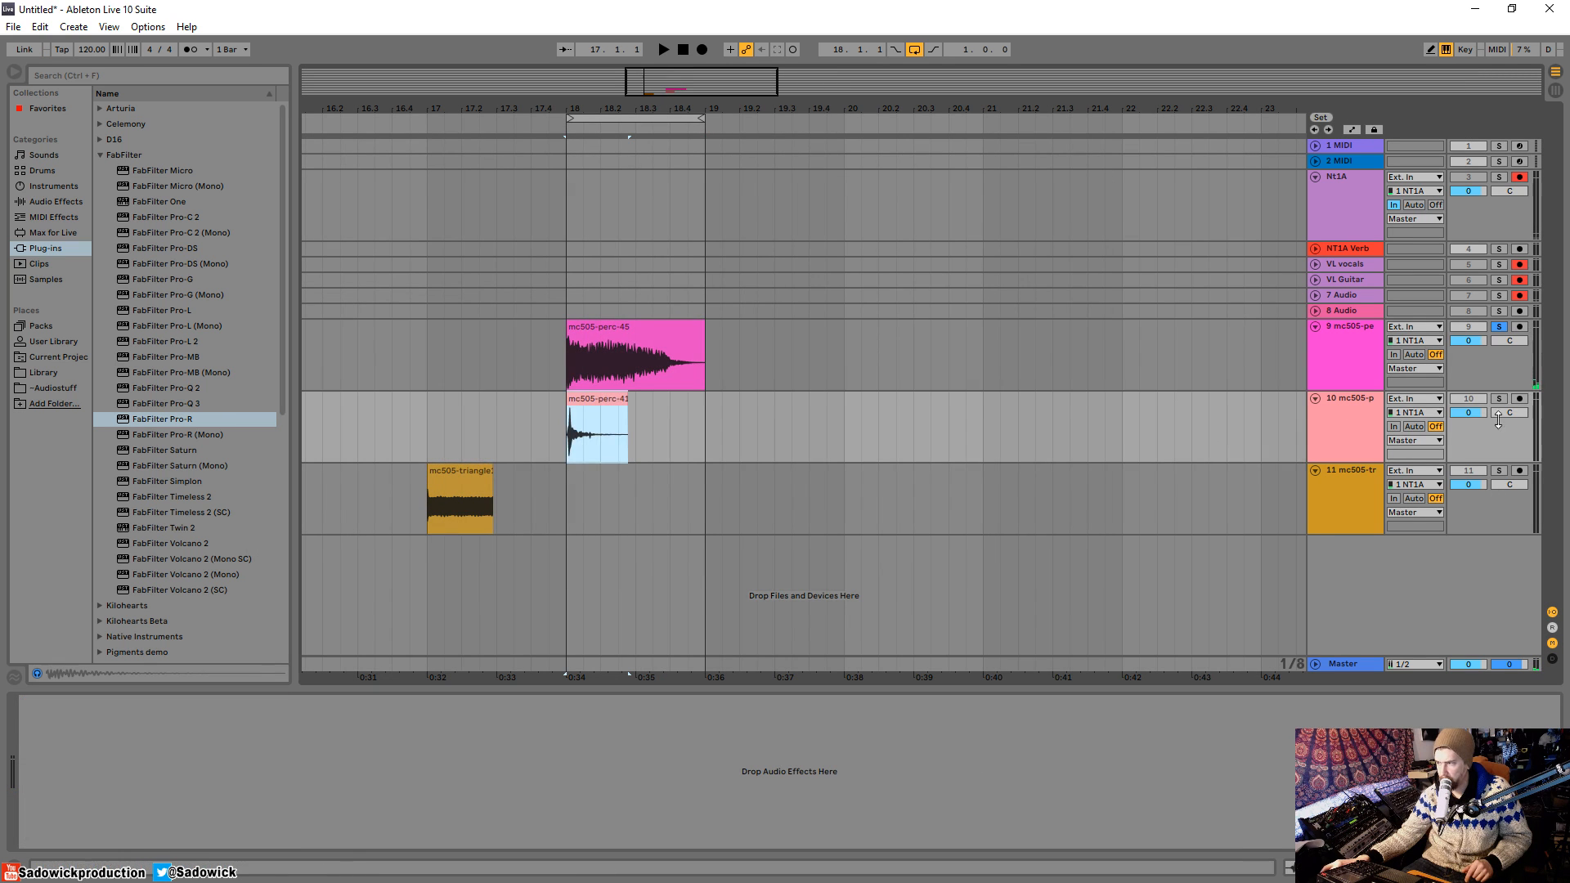
{"action": "left_click", "coordinate": [1499, 398]}
{"action": "left_click_drag", "start_coordinate": [578, 107], "coordinate": [543, 308]}
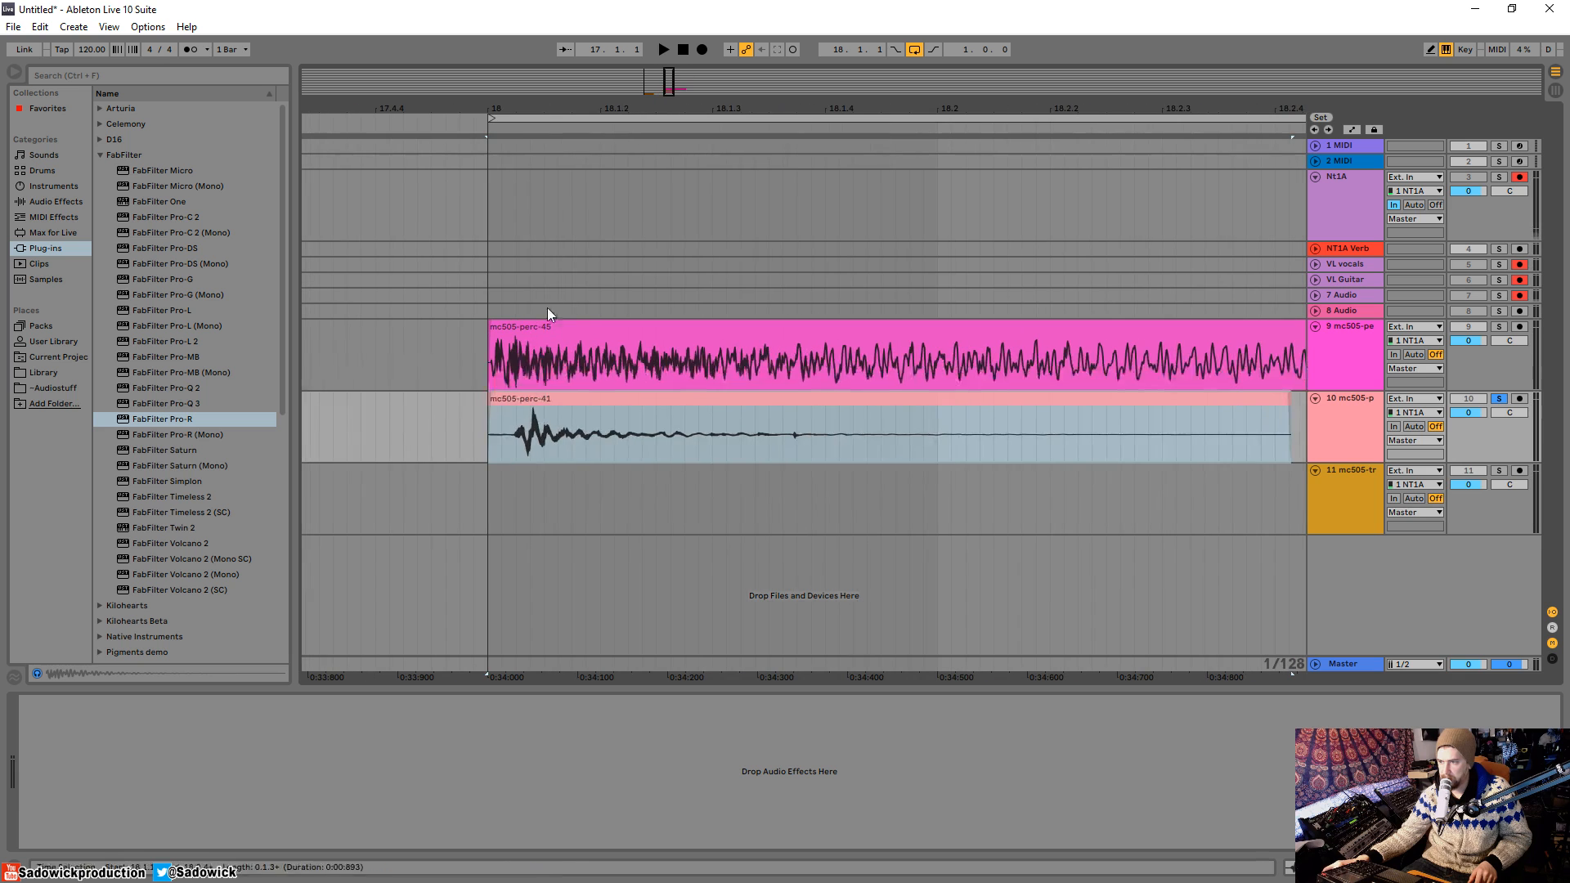
{"action": "left_click", "coordinate": [576, 330]}
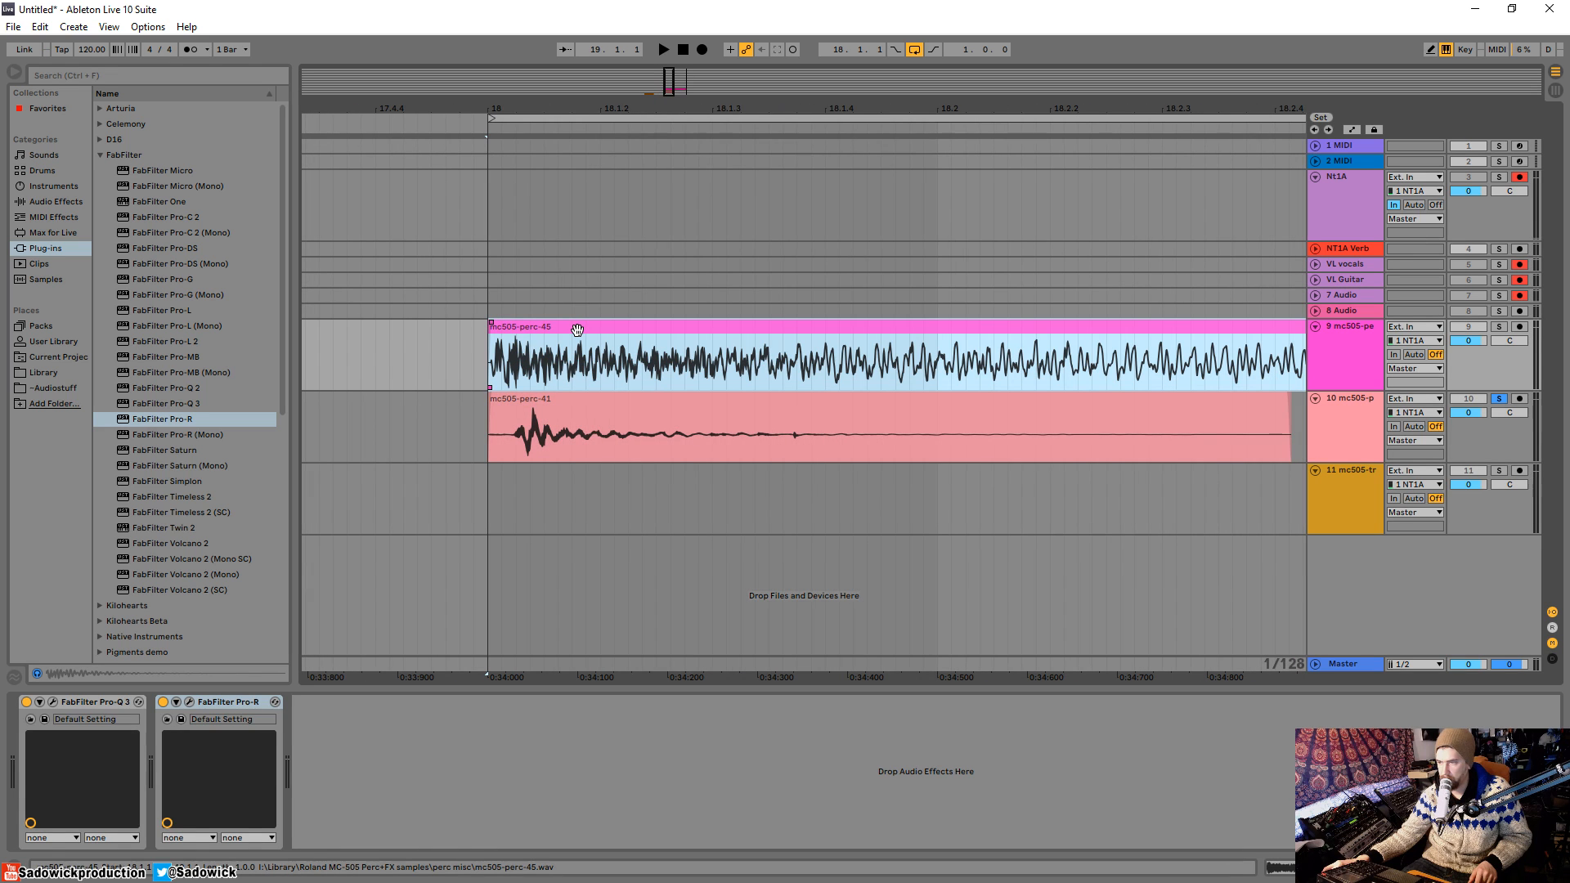
{"action": "right_click", "coordinate": [577, 331]}
{"action": "left_click", "coordinate": [541, 326]}
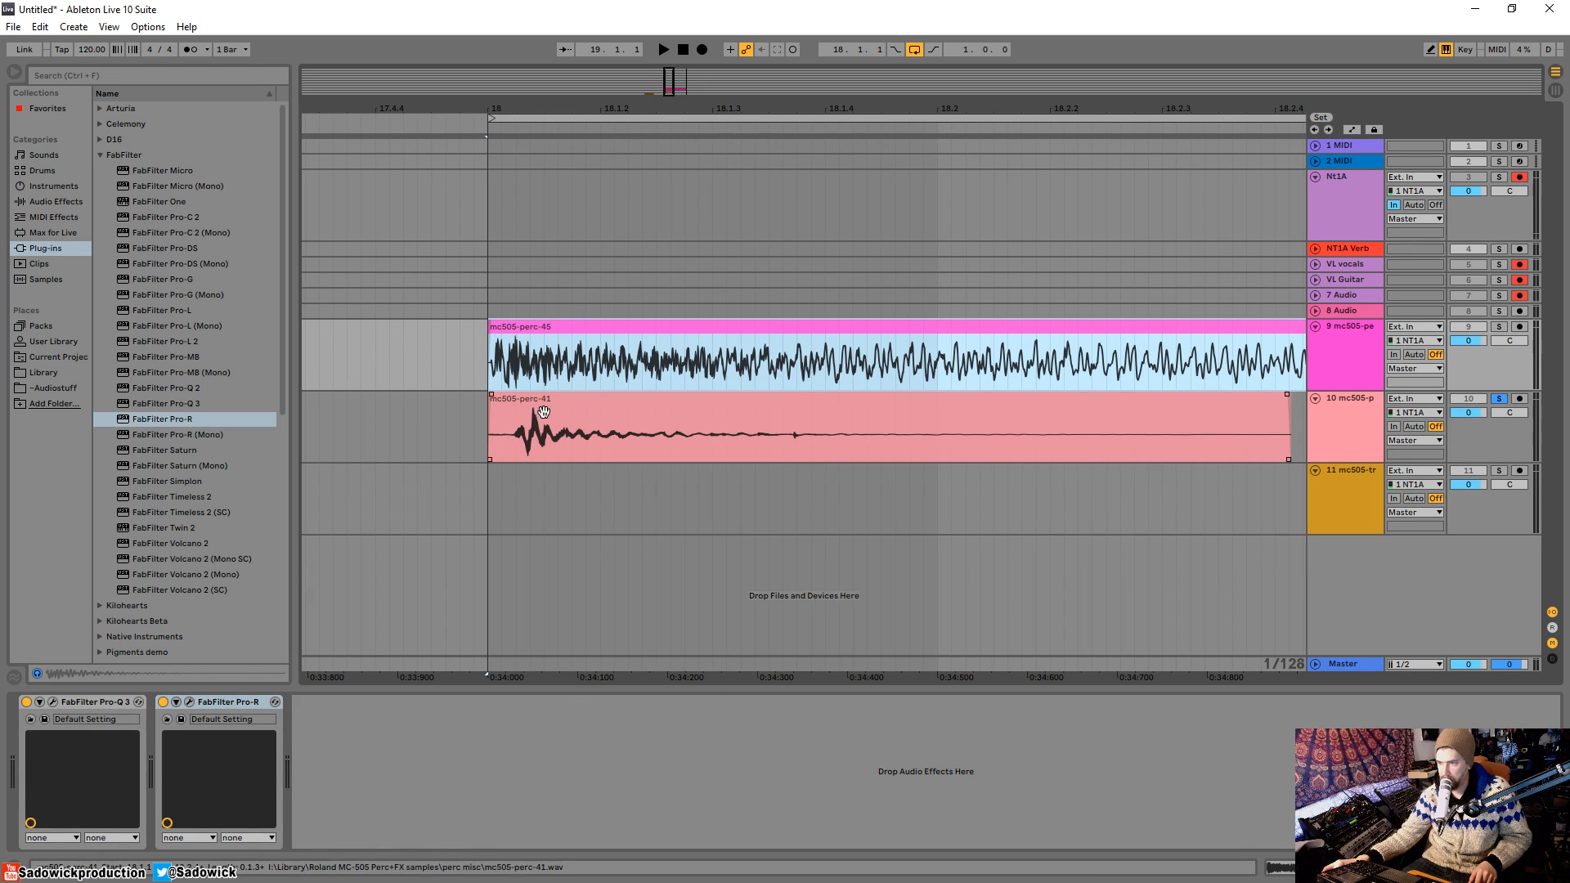
Step: Trim the silent lead-in of the mc505-perc-41 clip, align its attack to bar 18 and play it soloed
{"action": "left_click", "coordinate": [493, 399]}
{"action": "mouse_move", "coordinate": [489, 409]}
{"action": "left_mouse_down"}
{"action": "mouse_move", "coordinate": [518, 409]}
{"action": "mouse_move", "coordinate": [510, 399]}
{"action": "left_mouse_up"}
{"action": "key", "text": "space"}
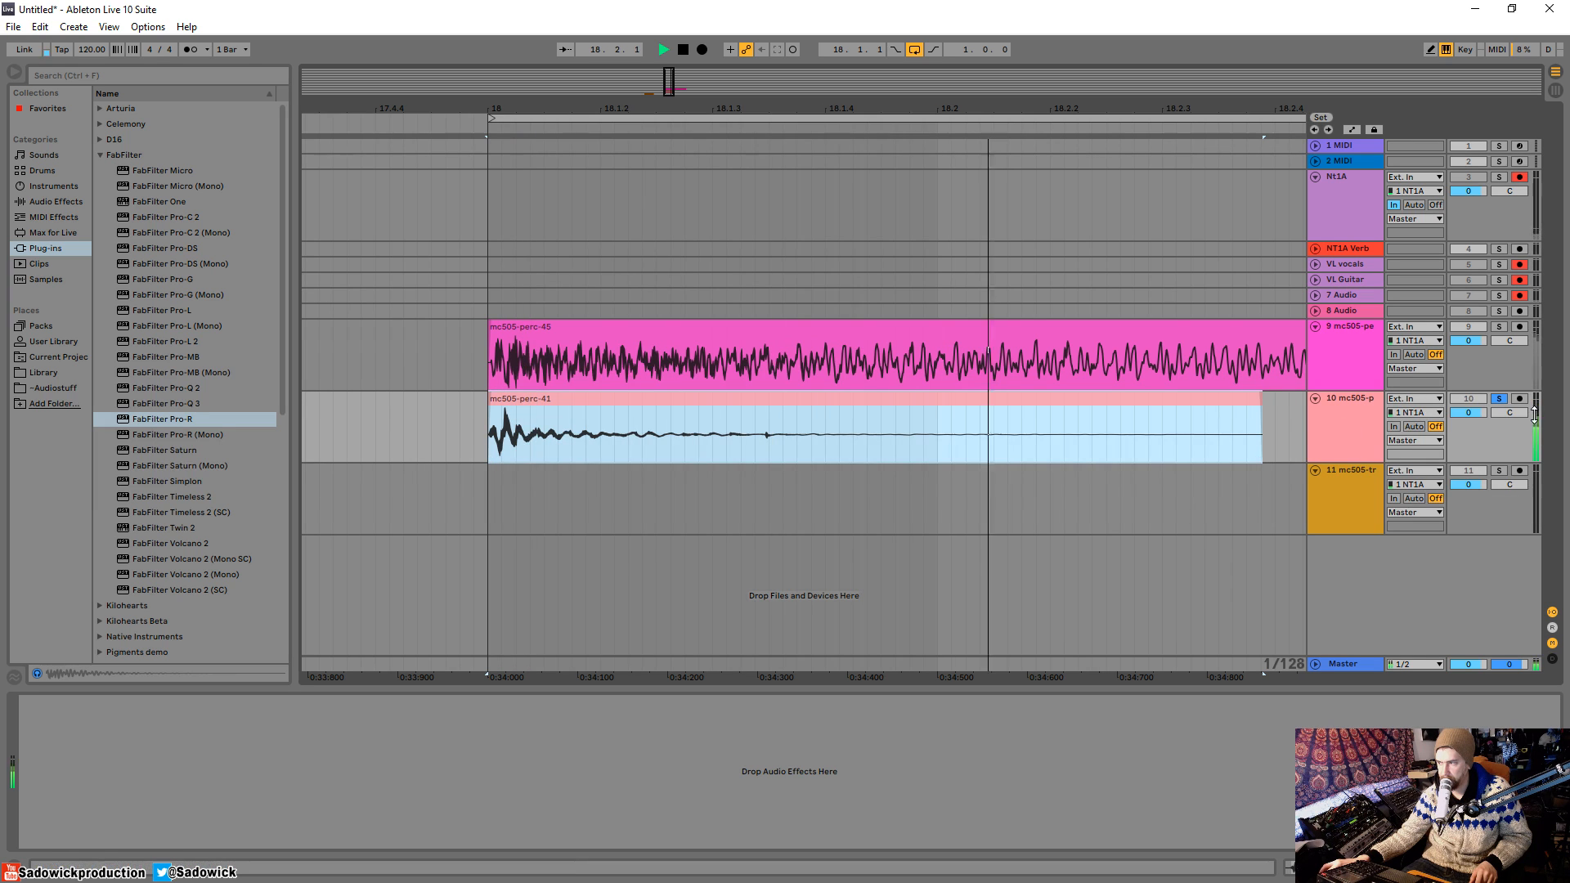
{"action": "key", "text": "space"}
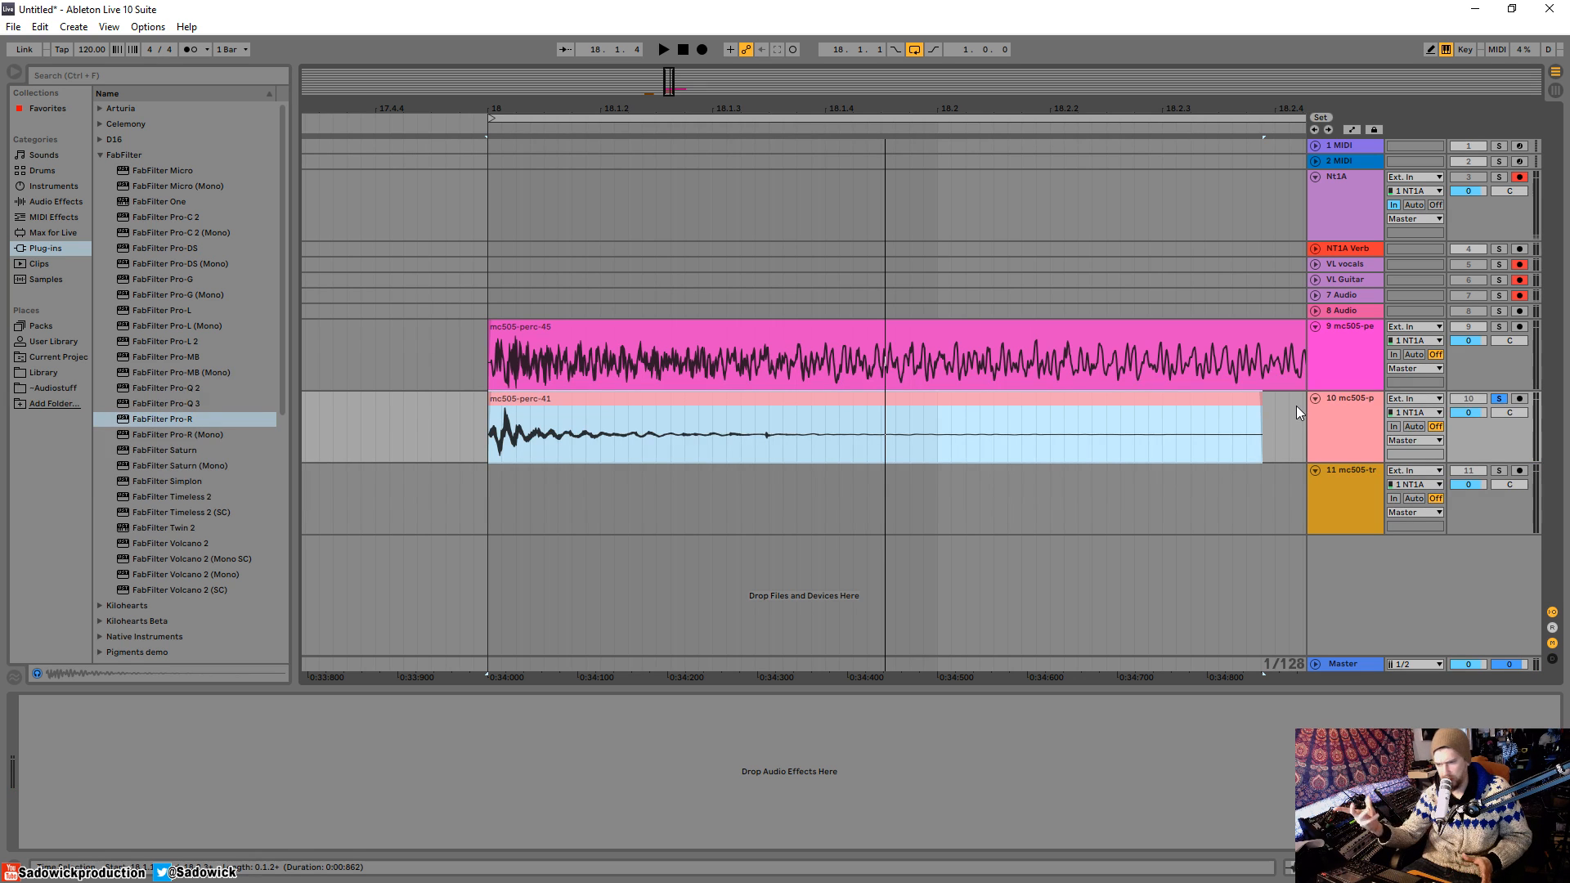
{"action": "key", "text": "space"}
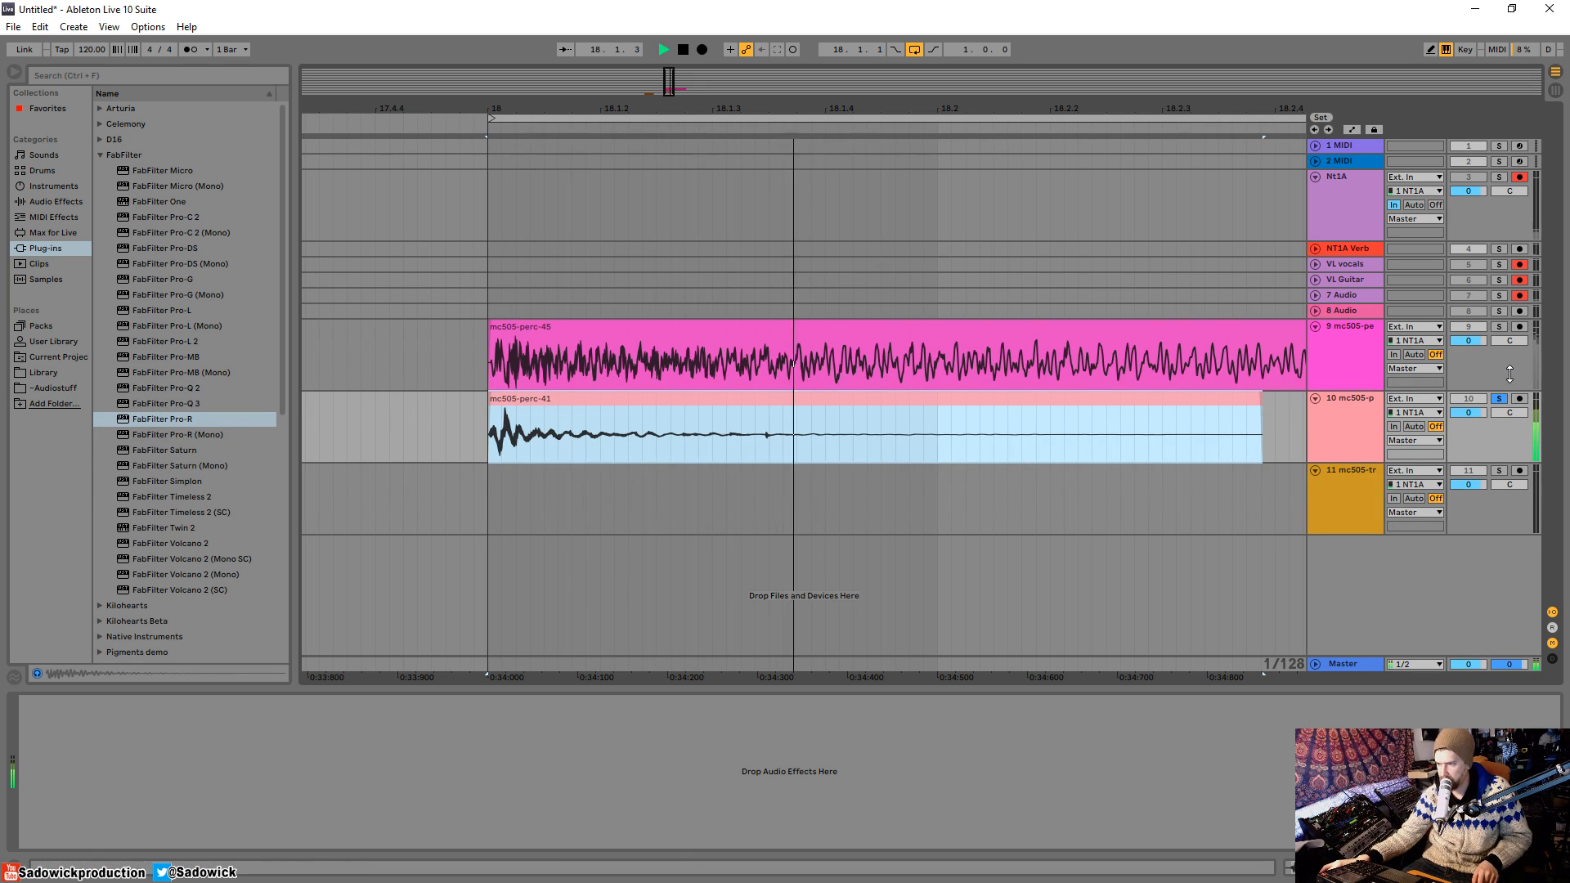
{"action": "key", "text": "space"}
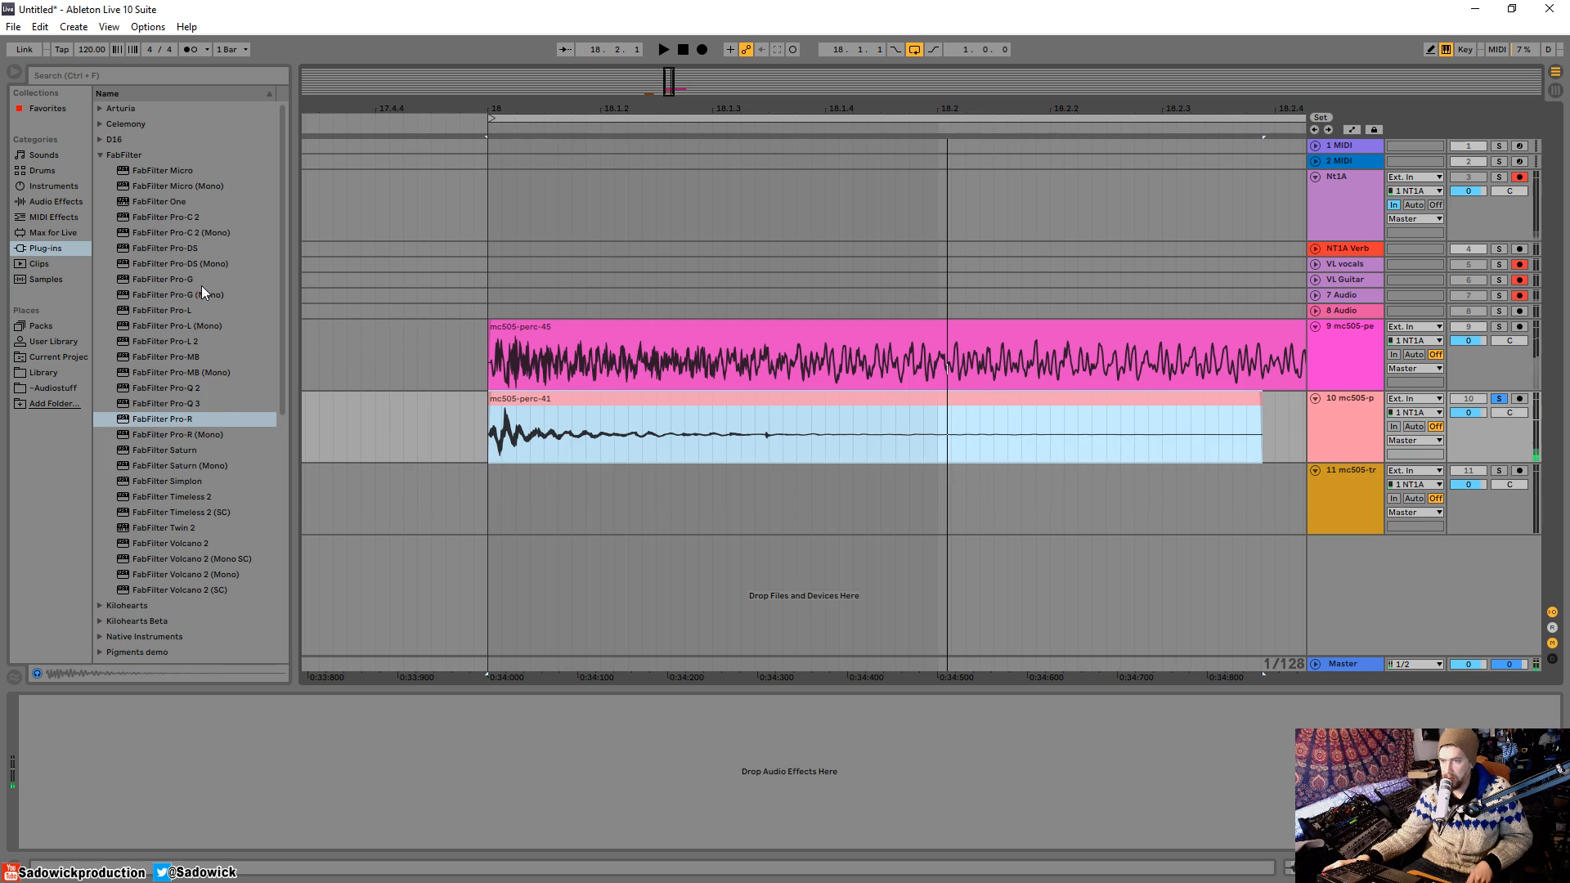
Step: Add Pro-Q 3 to the mc505-perc-41 track with a brickwall high cut at about 1102 Hz, audition it and close the plugin
{"action": "left_click_drag", "start_coordinate": [175, 404], "coordinate": [630, 448]}
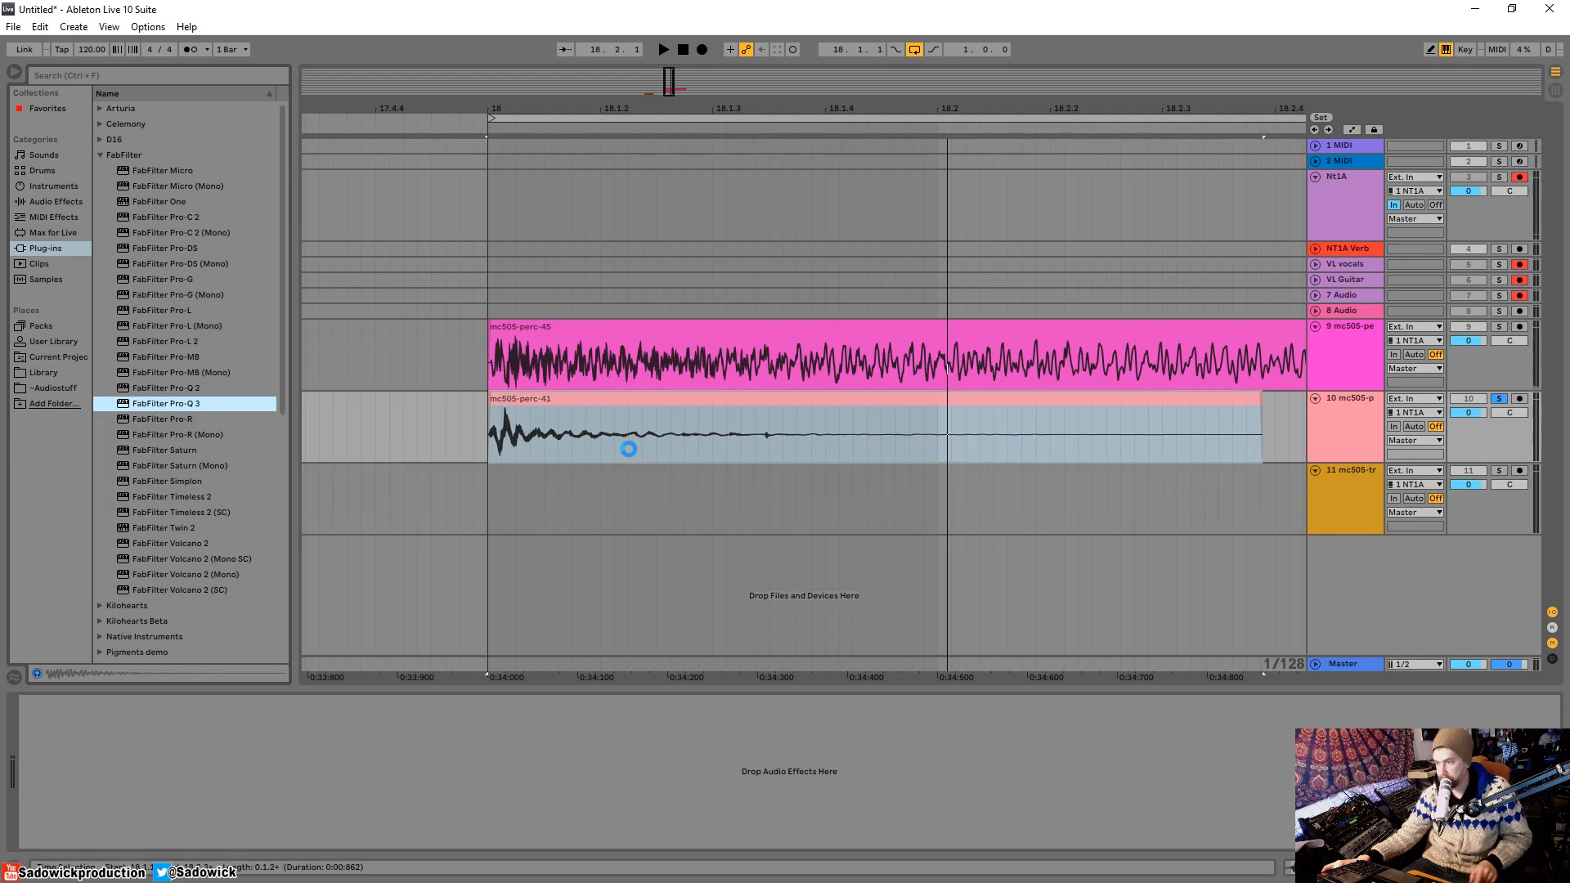
{"action": "left_click_drag", "start_coordinate": [1071, 357], "coordinate": [744, 386]}
{"action": "scroll", "coordinate": [727, 378], "scroll_direction": "up", "scroll_amount": 8}
{"action": "key", "text": "space"}
{"action": "key", "text": "space"}
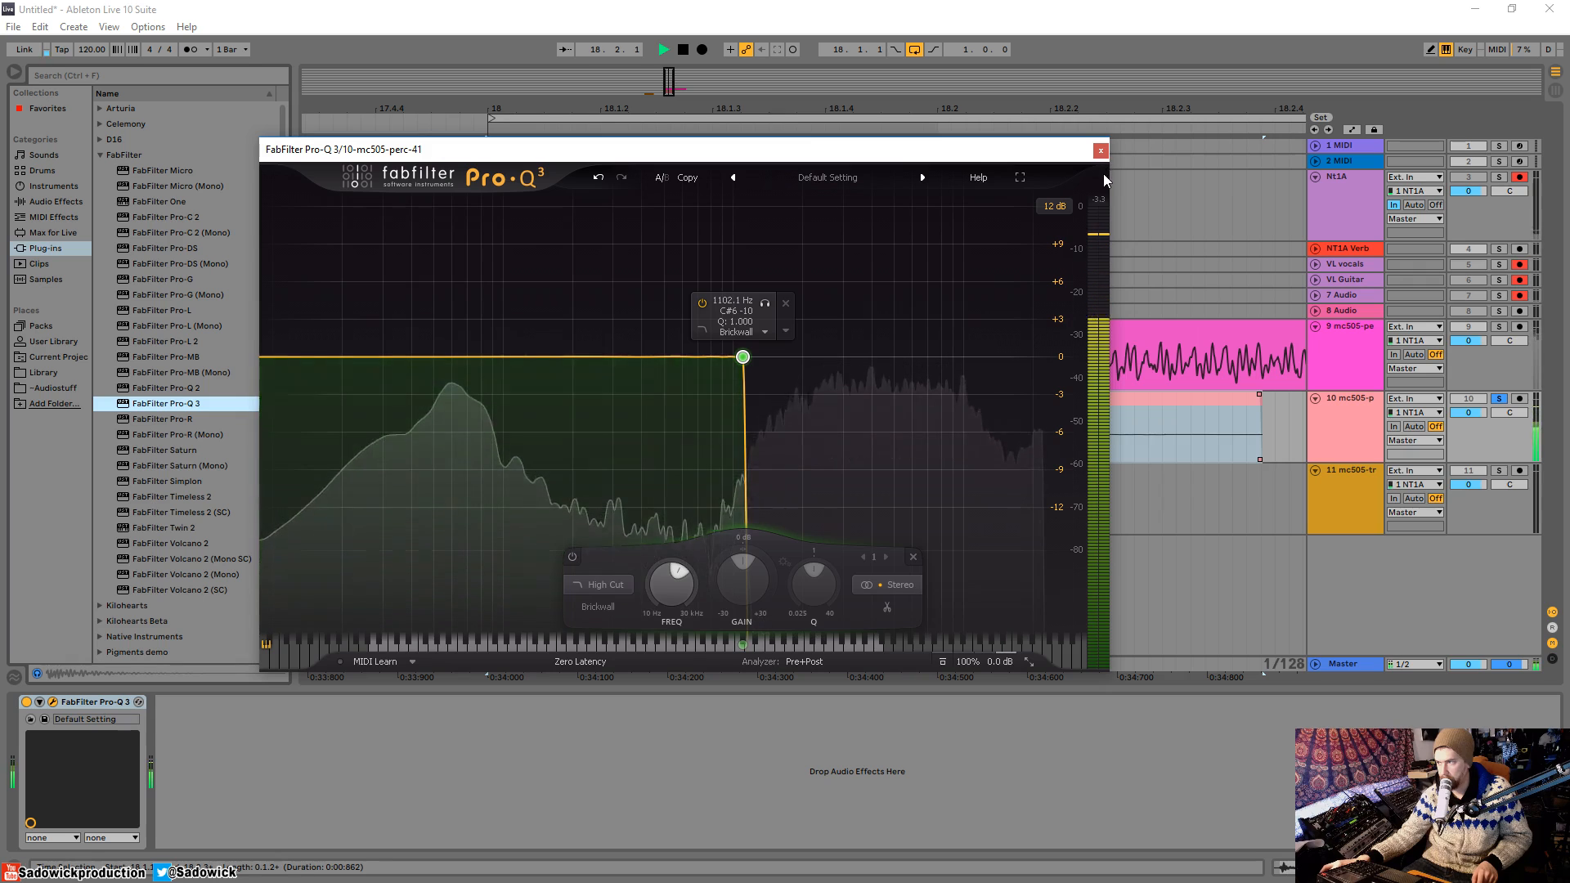
{"action": "left_click", "coordinate": [1100, 152]}
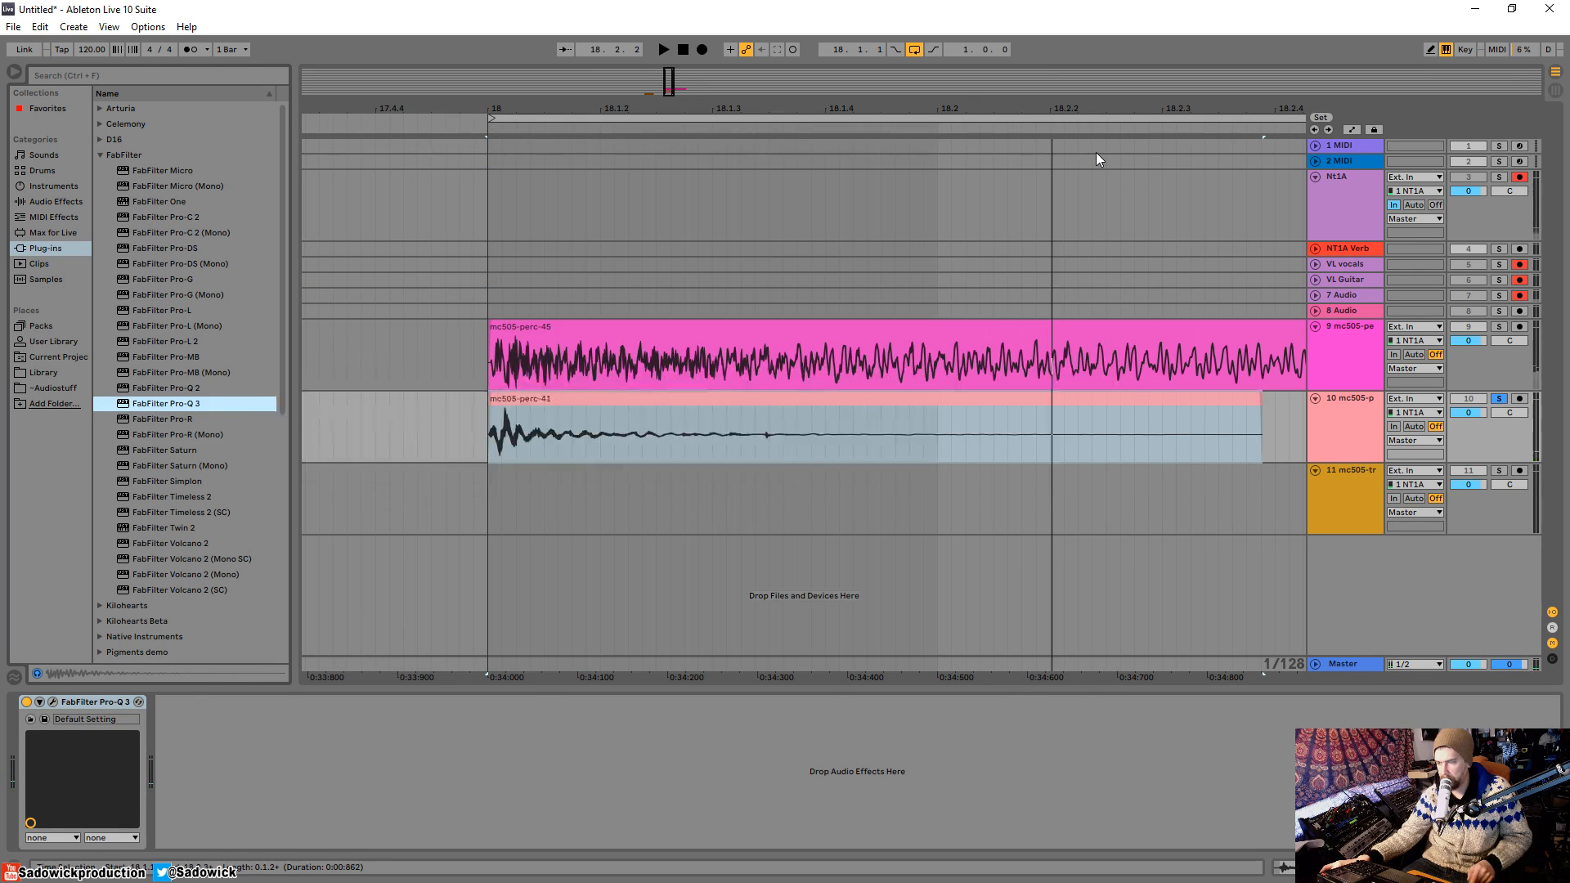
Step: Unsolo the mc505-perc-41 track and lower the mc505-perc-45 track volume to -4.3 dB while both play
{"action": "key", "text": "space"}
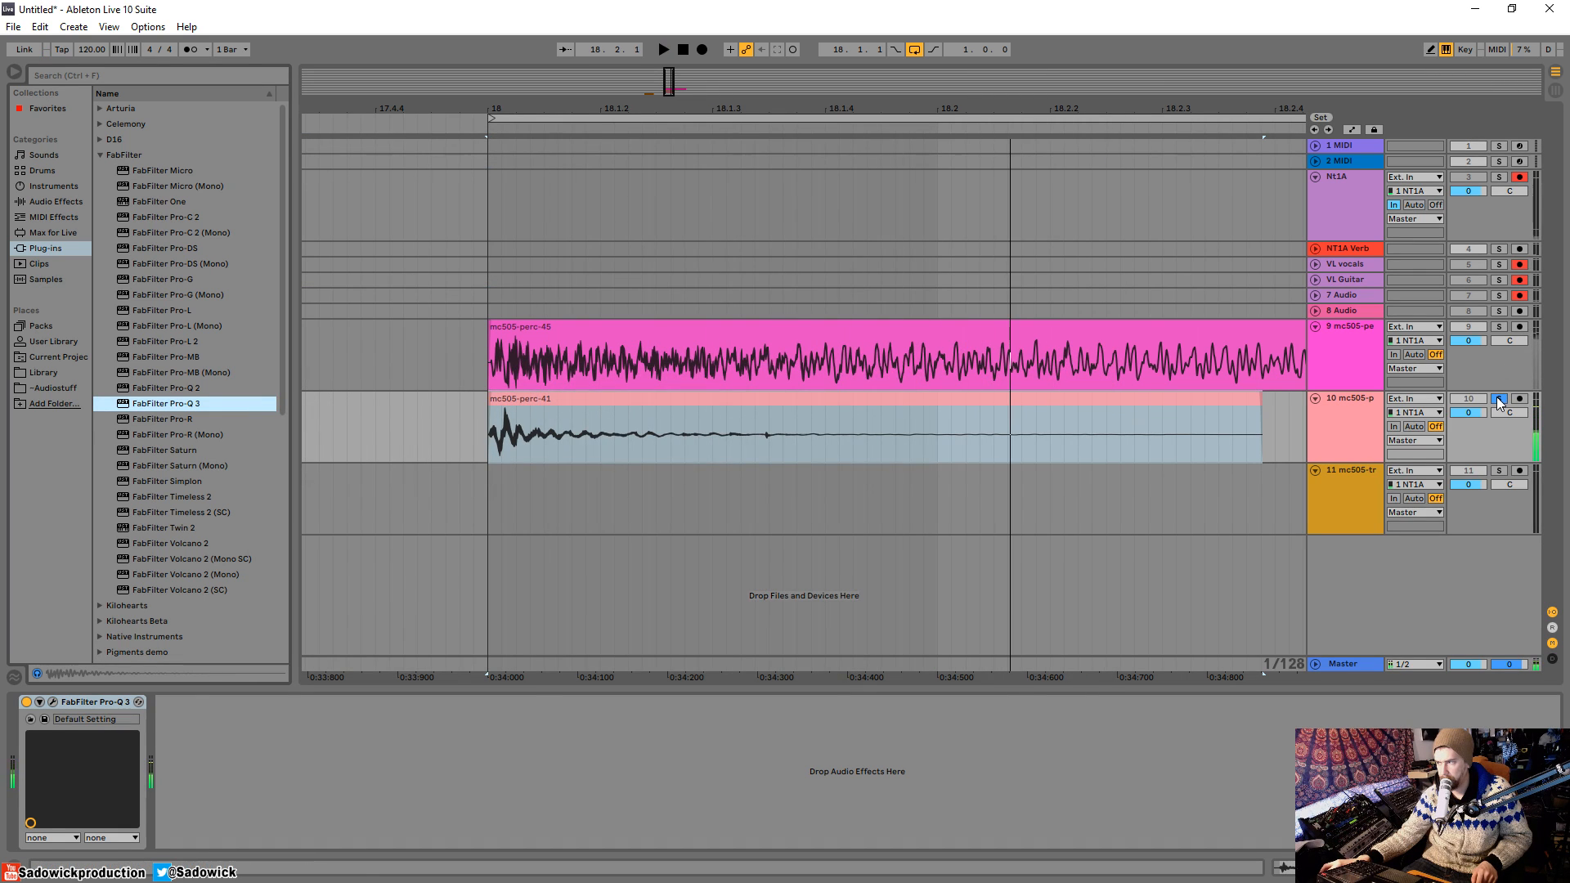
{"action": "left_click", "coordinate": [1499, 399]}
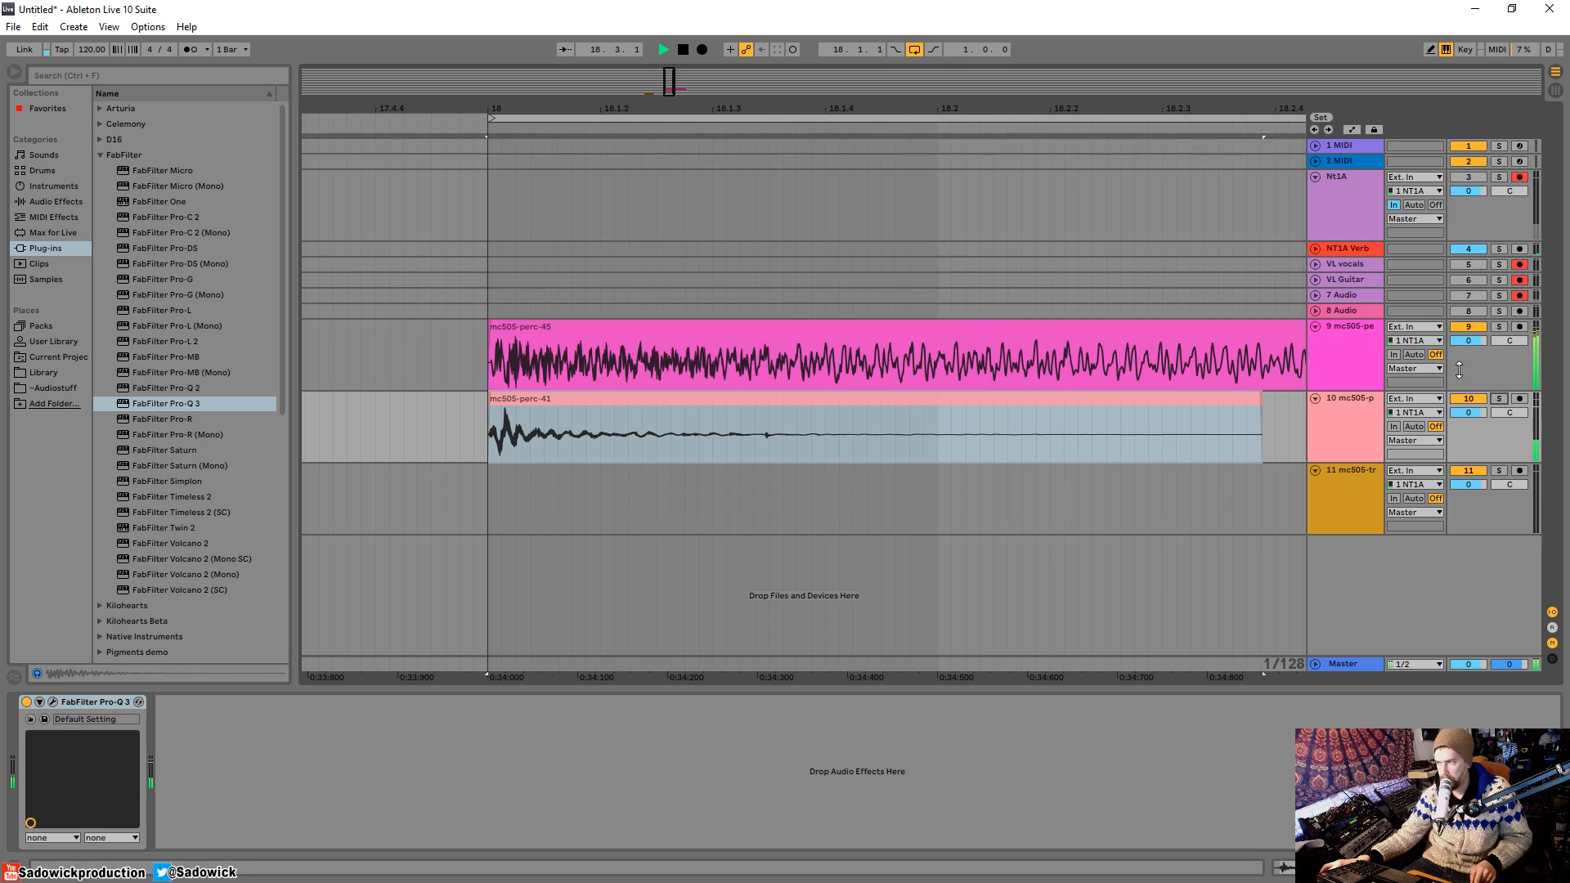
{"action": "left_click_drag", "start_coordinate": [1469, 340], "coordinate": [1468, 353]}
{"action": "key", "text": "space"}
Step: Add Kilohearts' kHs Transient Shaper Beta after Pro-Q 3 on the mc505-perc-41 track
{"action": "left_click", "coordinate": [100, 155]}
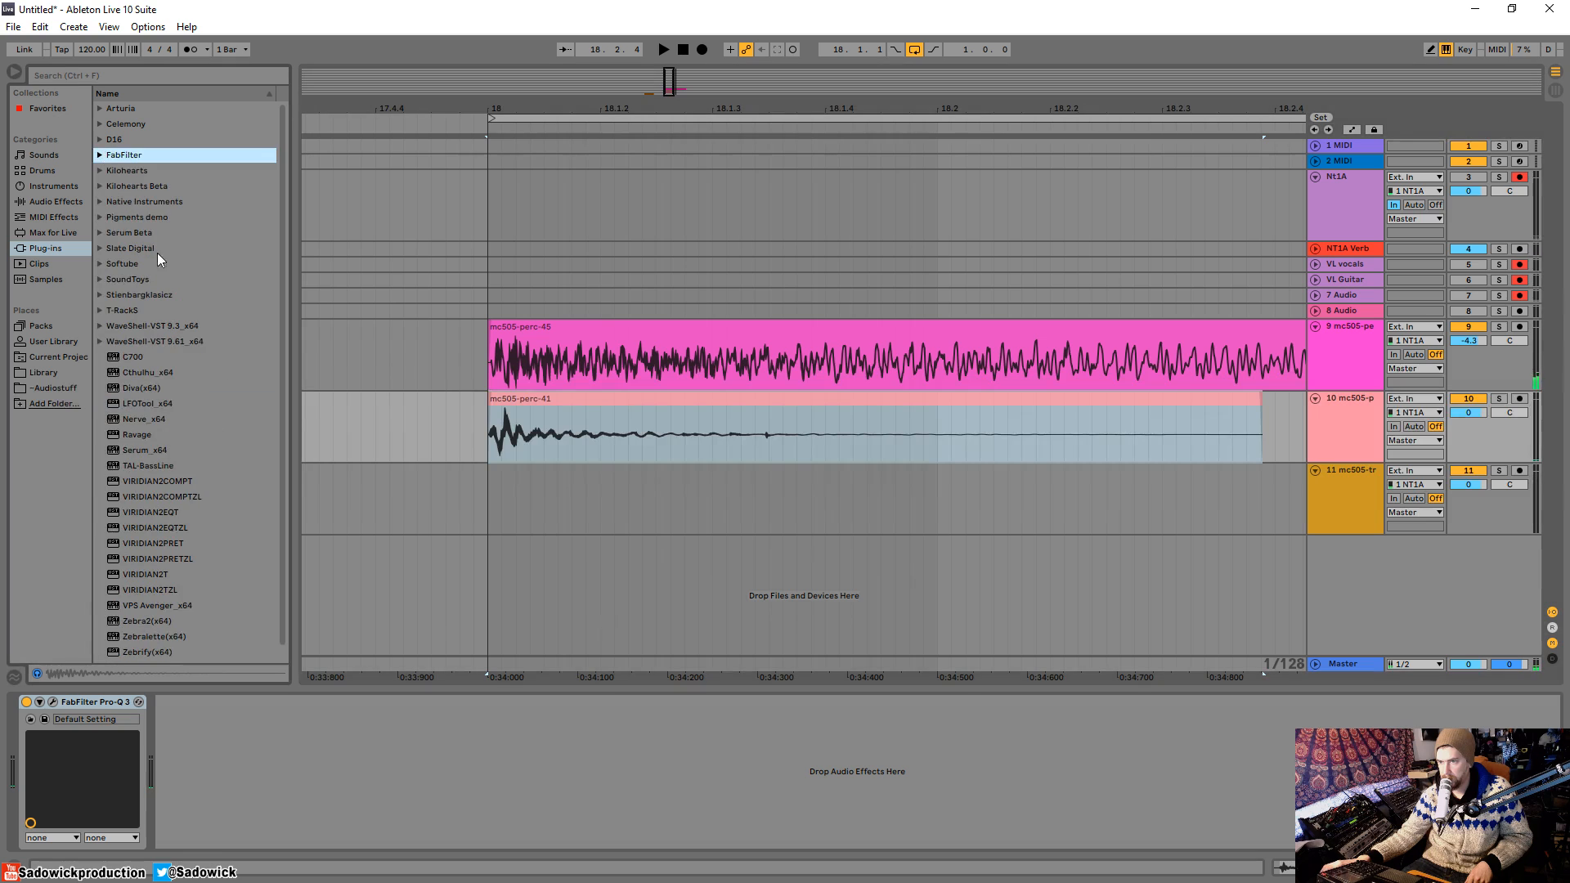
{"action": "left_click", "coordinate": [100, 185]}
{"action": "scroll", "coordinate": [196, 486], "scroll_direction": "down", "scroll_amount": 1}
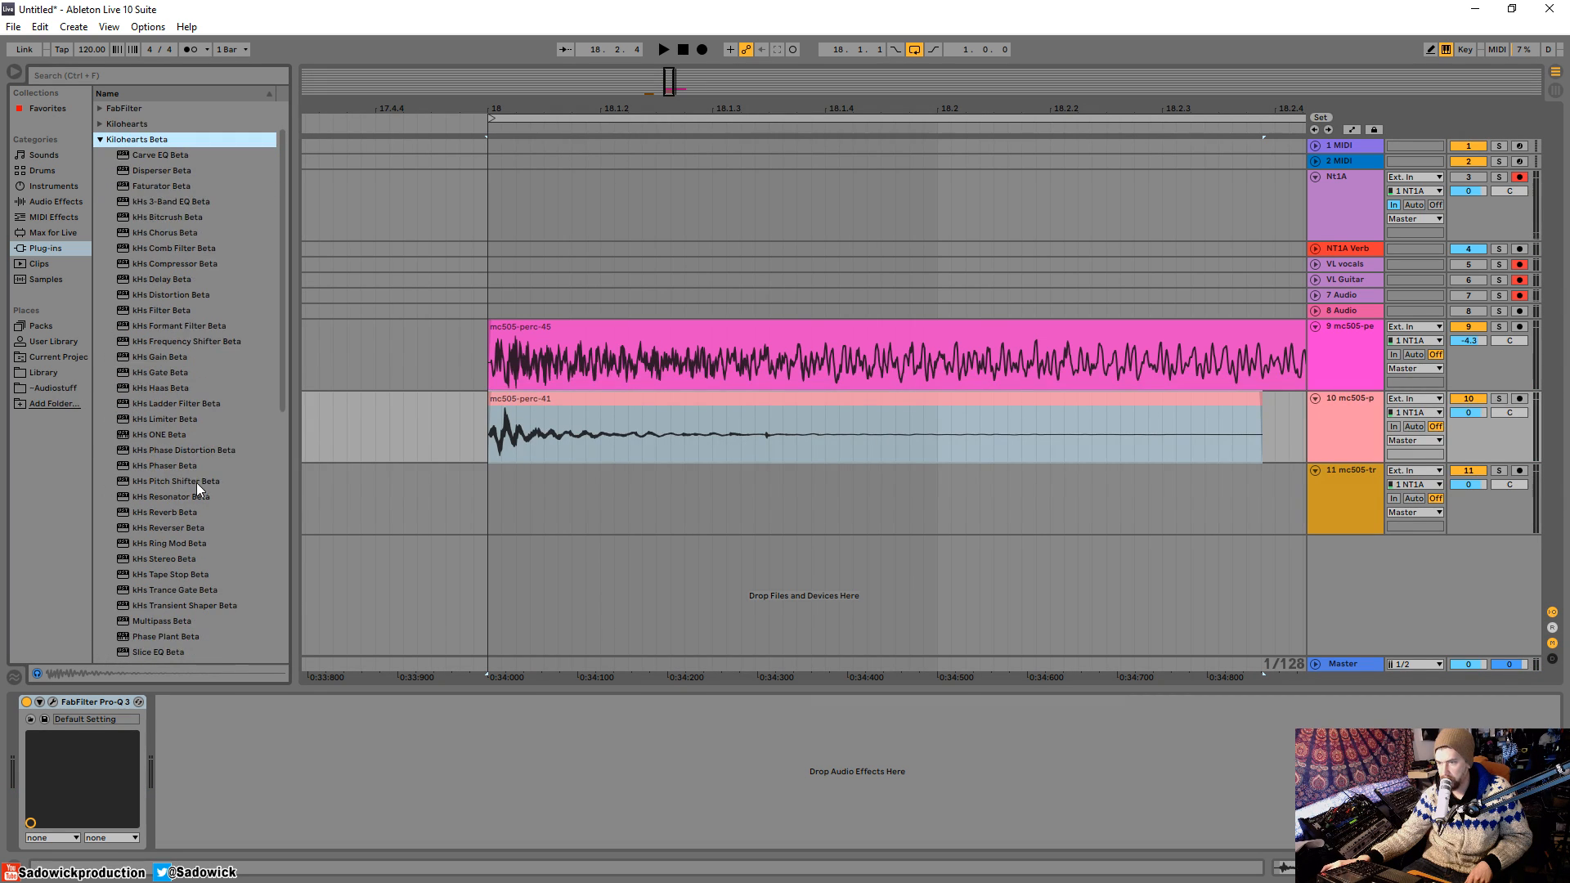
{"action": "double_click", "coordinate": [208, 605]}
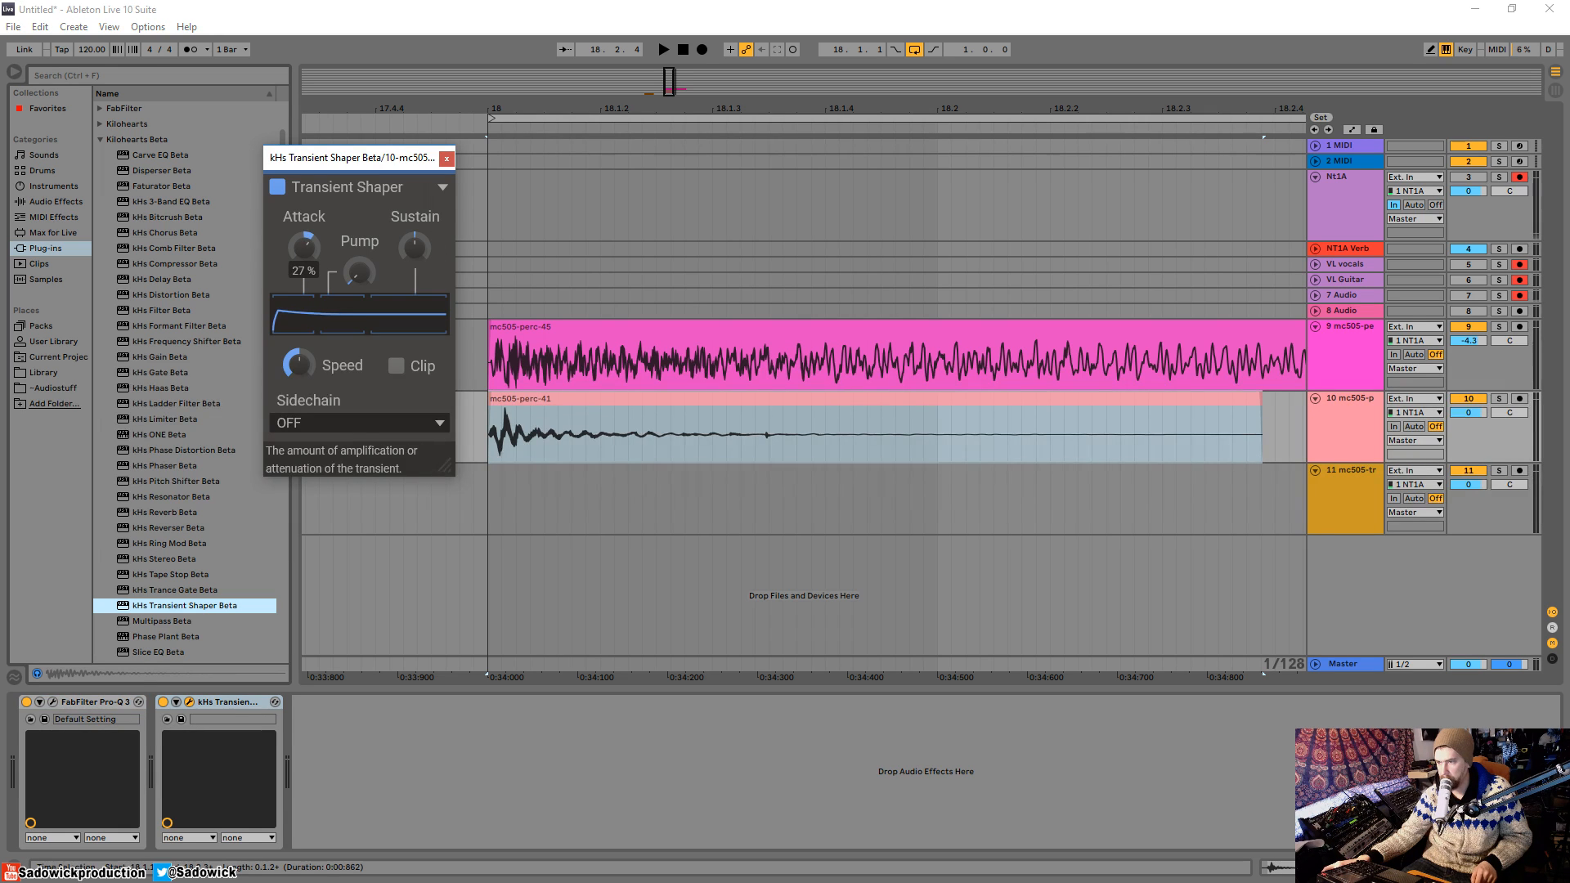
Step: Raise the Transient Shaper attack to about 52% and its pump slightly while auditioning the layered loop, and close the plugin
{"action": "key", "text": "space"}
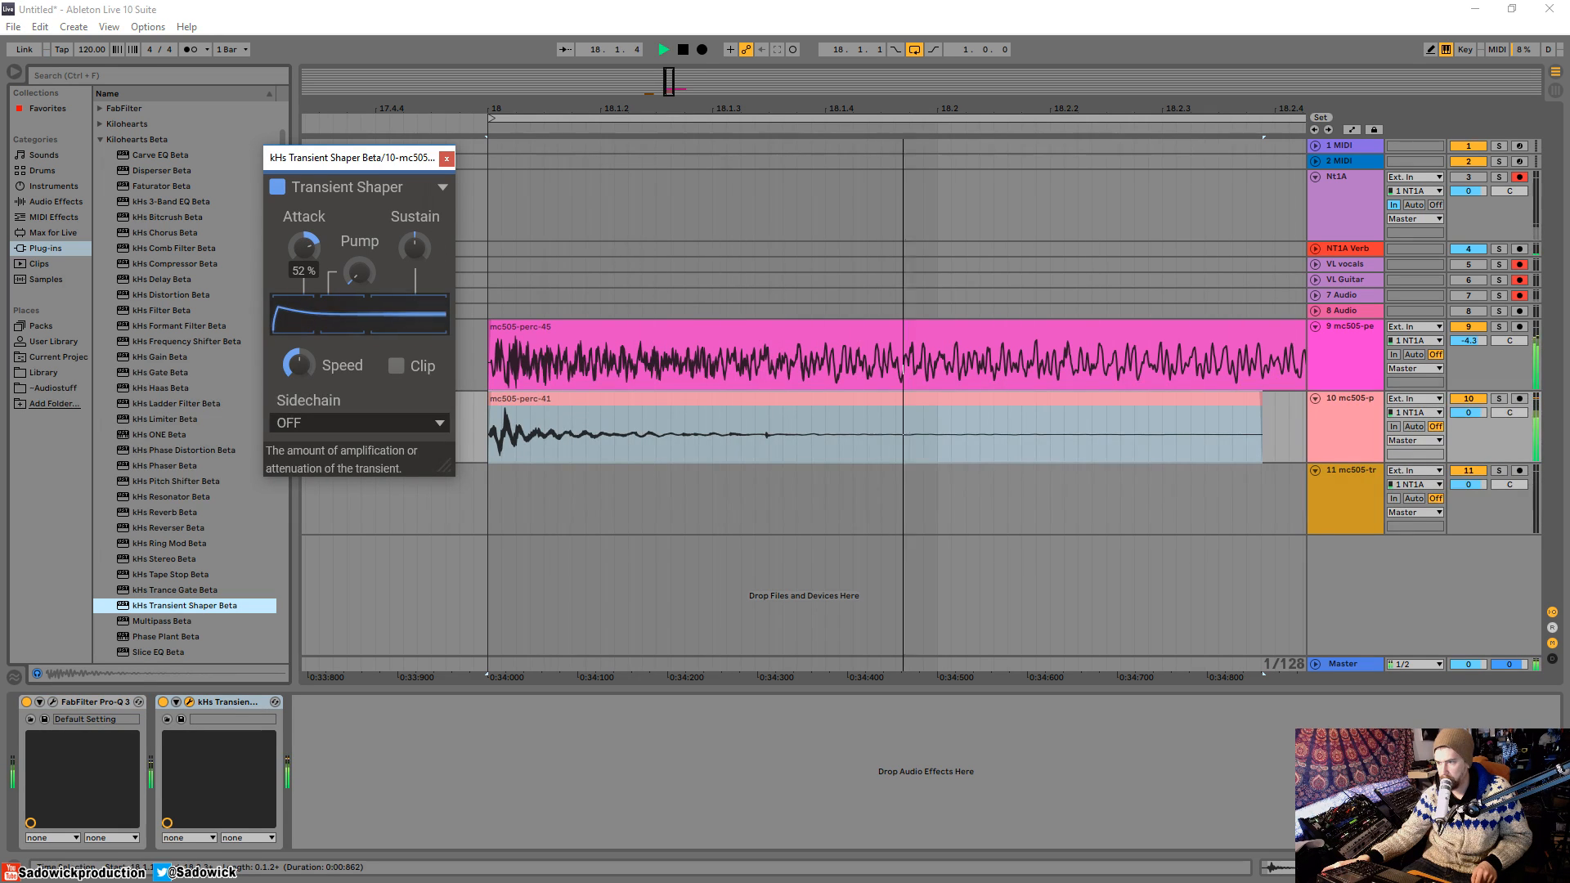
{"action": "left_click_drag", "start_coordinate": [303, 246], "coordinate": [303, 248]}
{"action": "key", "text": "space"}
{"action": "key", "text": "space"}
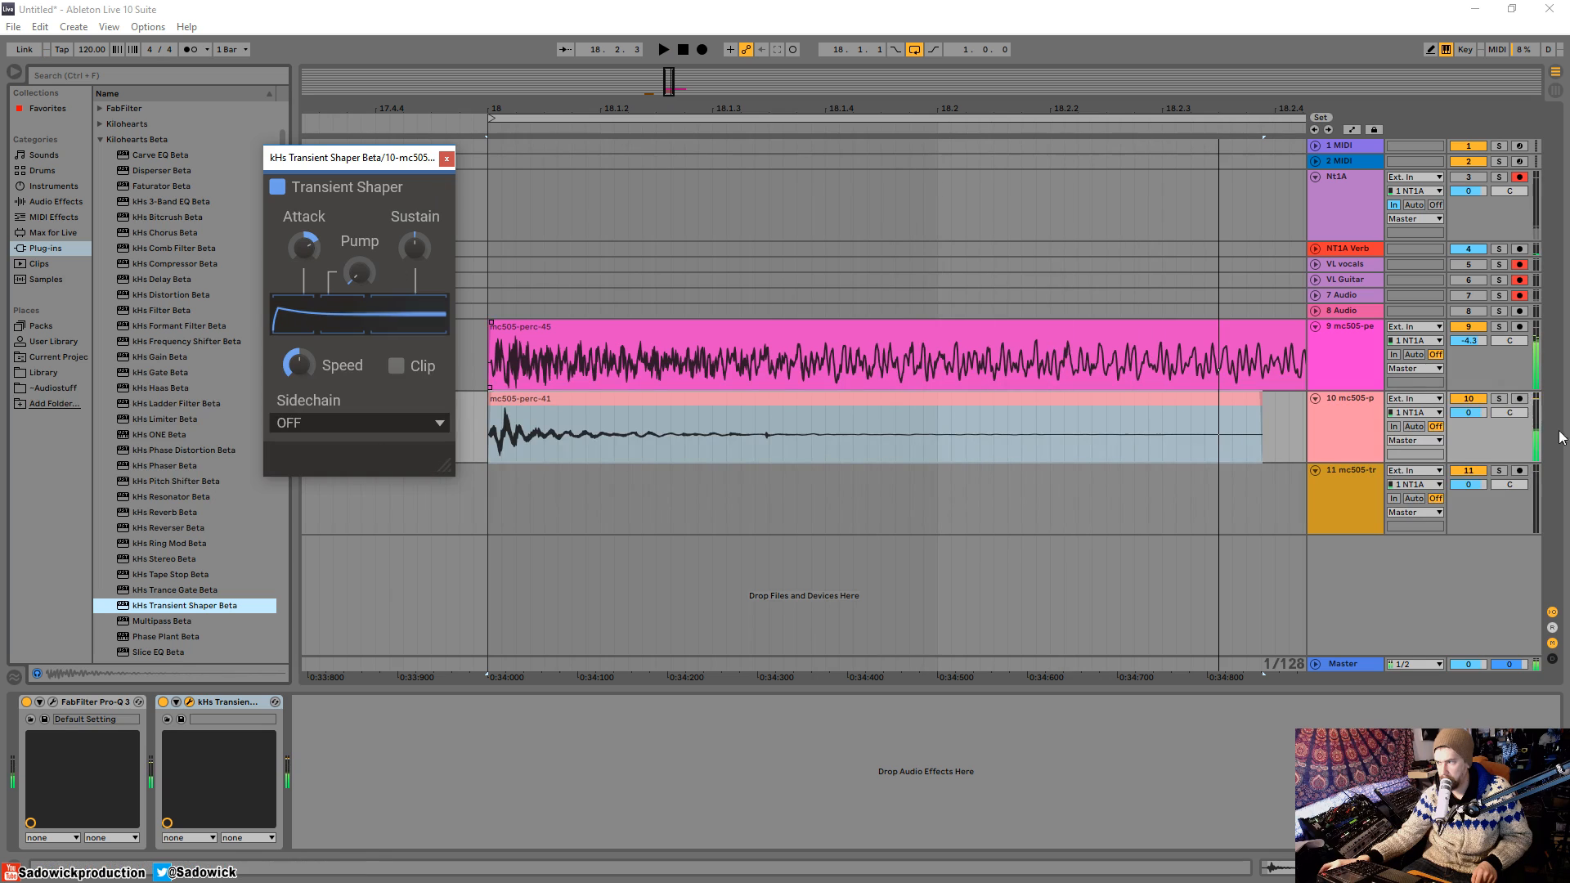
{"action": "key", "text": "space"}
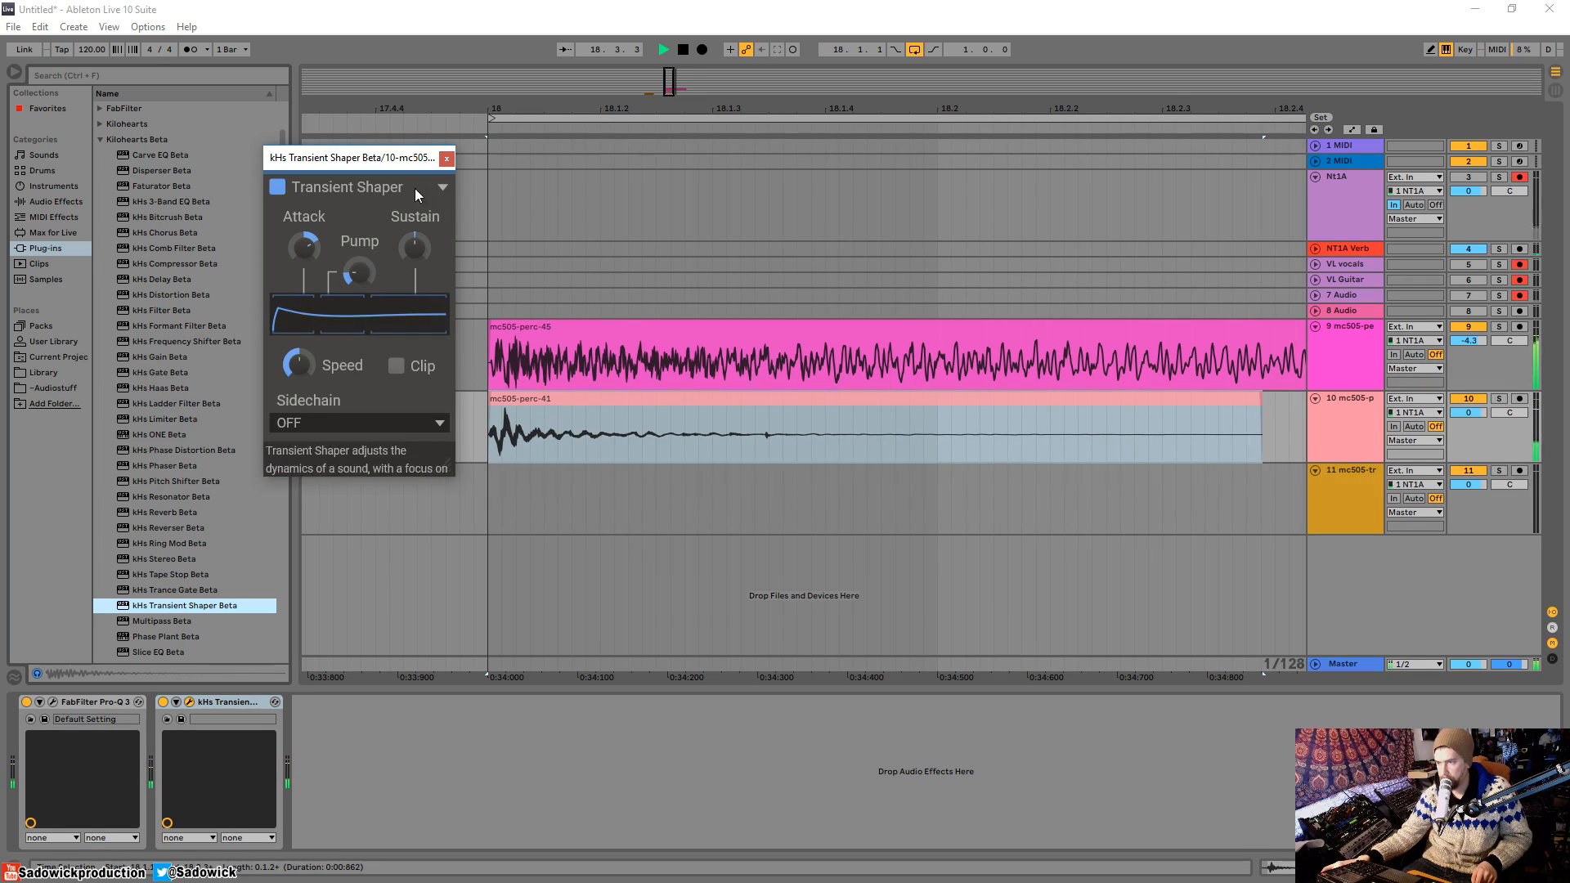
{"action": "left_click", "coordinate": [445, 161]}
{"action": "left_click", "coordinate": [1496, 443]}
{"action": "key", "text": "space"}
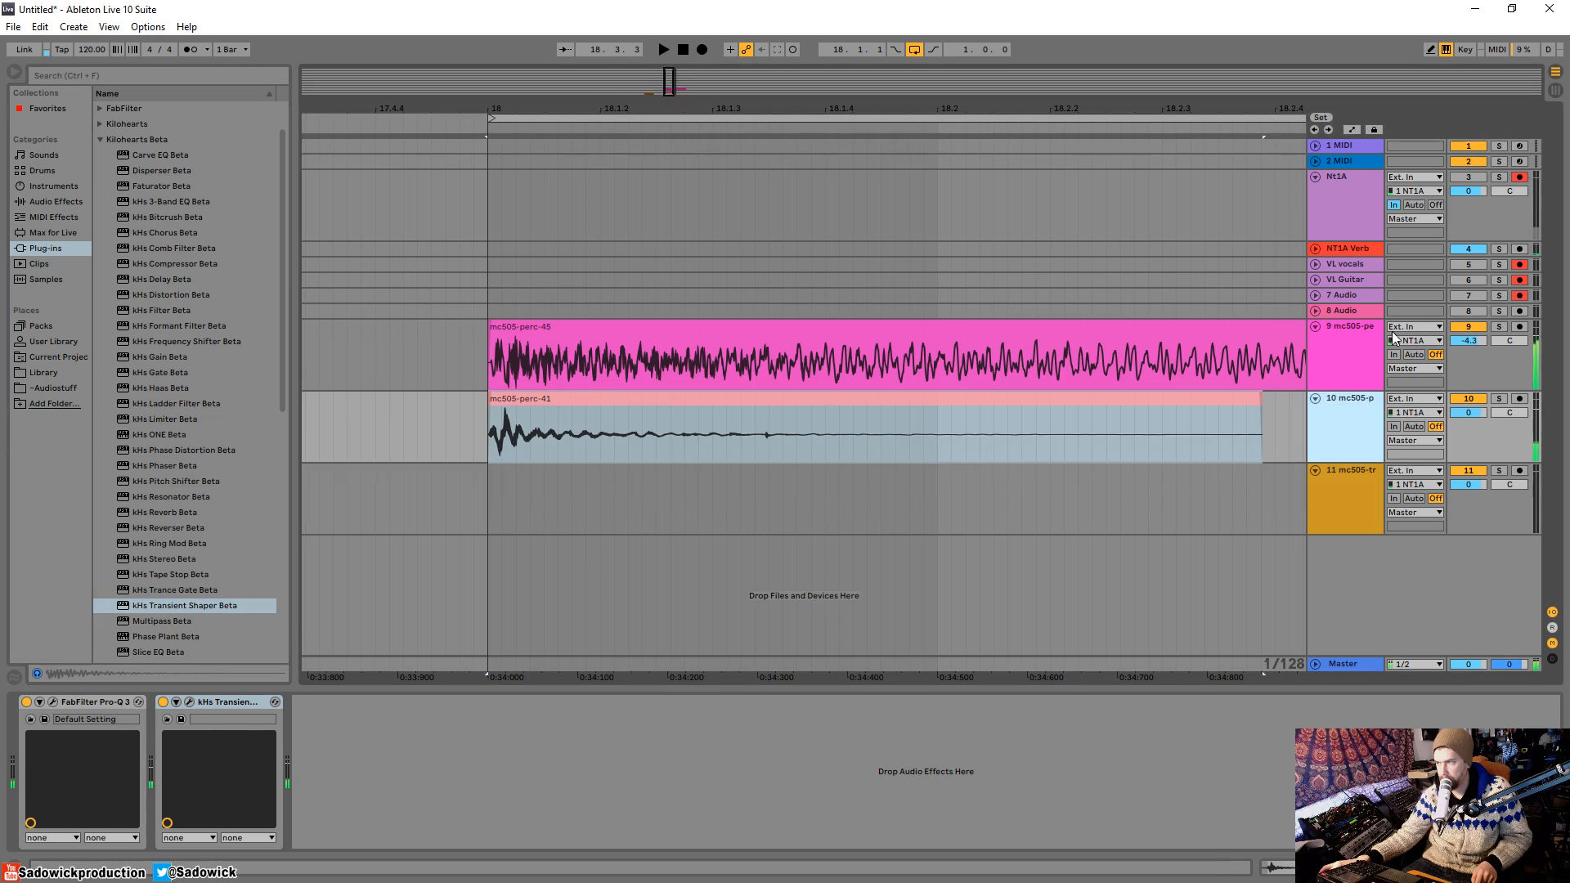
Step: Group the mc505-perc-45 and mc505-perc-41 tracks
{"action": "left_click", "coordinate": [1357, 346]}
{"action": "left_click", "coordinate": [249, 699]}
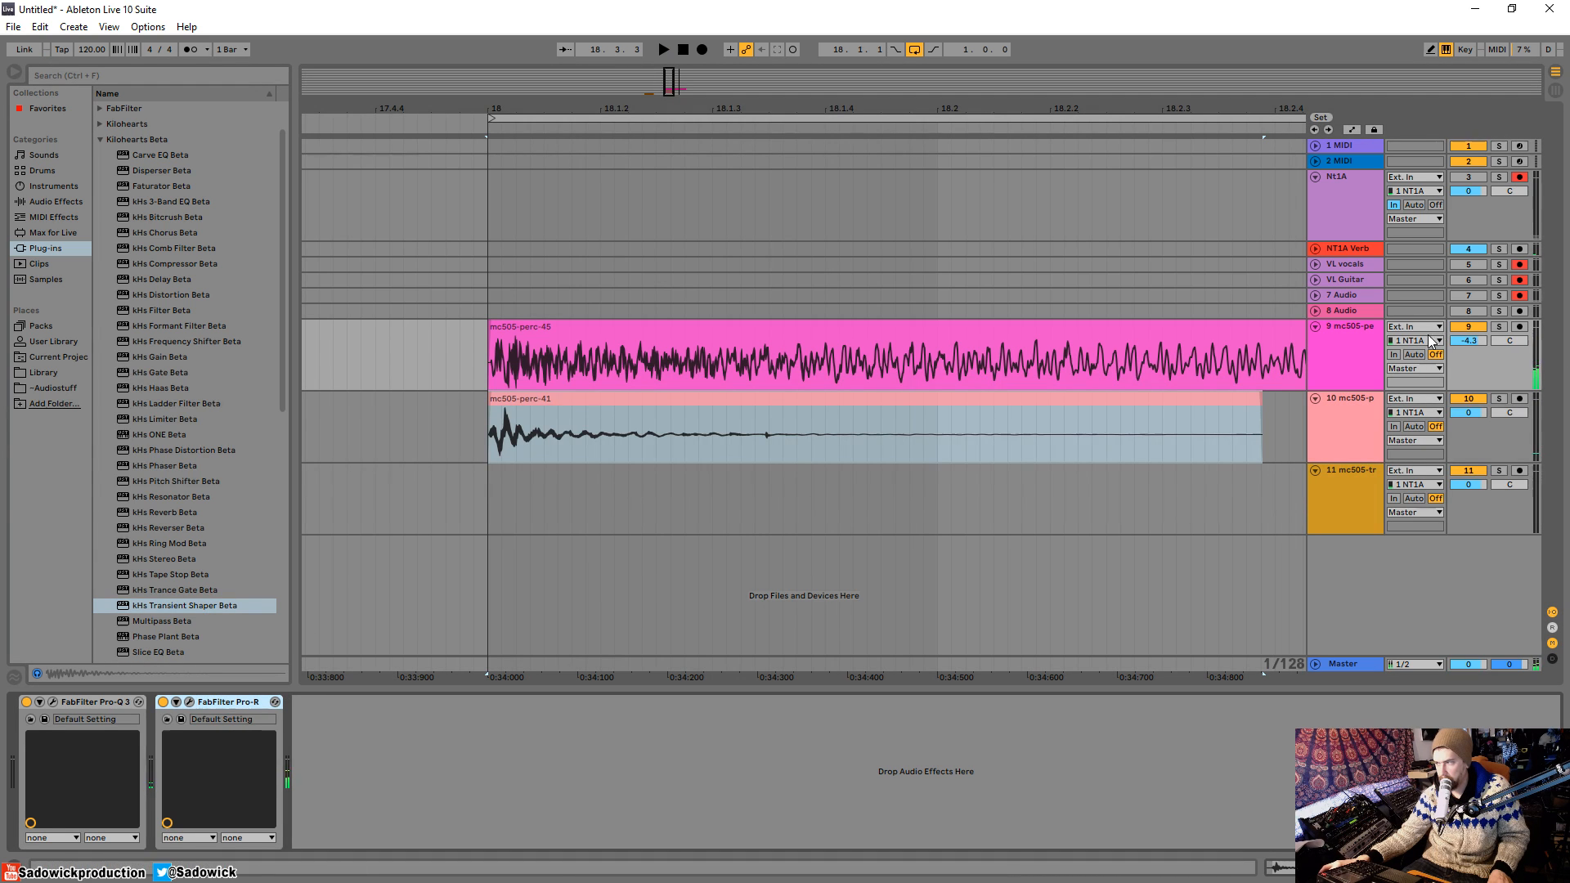
{"action": "left_click", "coordinate": [1369, 327]}
{"action": "left_click", "coordinate": [1360, 398], "text": "shift"}
{"action": "right_click", "coordinate": [1358, 400]}
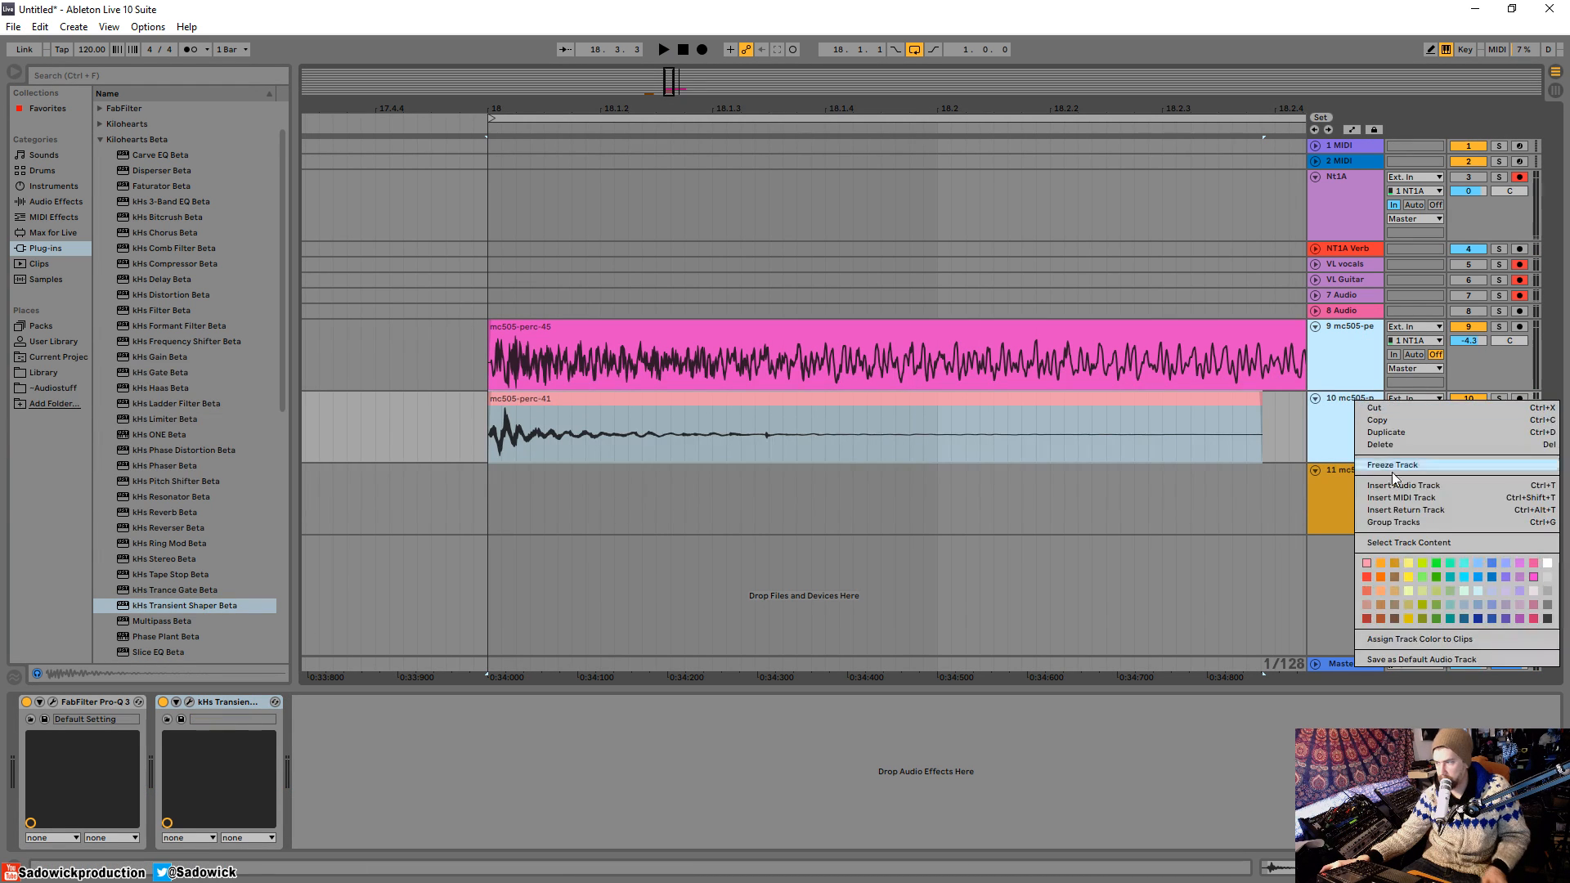
{"action": "left_click", "coordinate": [1392, 489]}
Step: Move Pro-R from the mc505-perc-45 track onto the group track and reduce the height of the grouped tracks
{"action": "left_click", "coordinate": [1363, 392]}
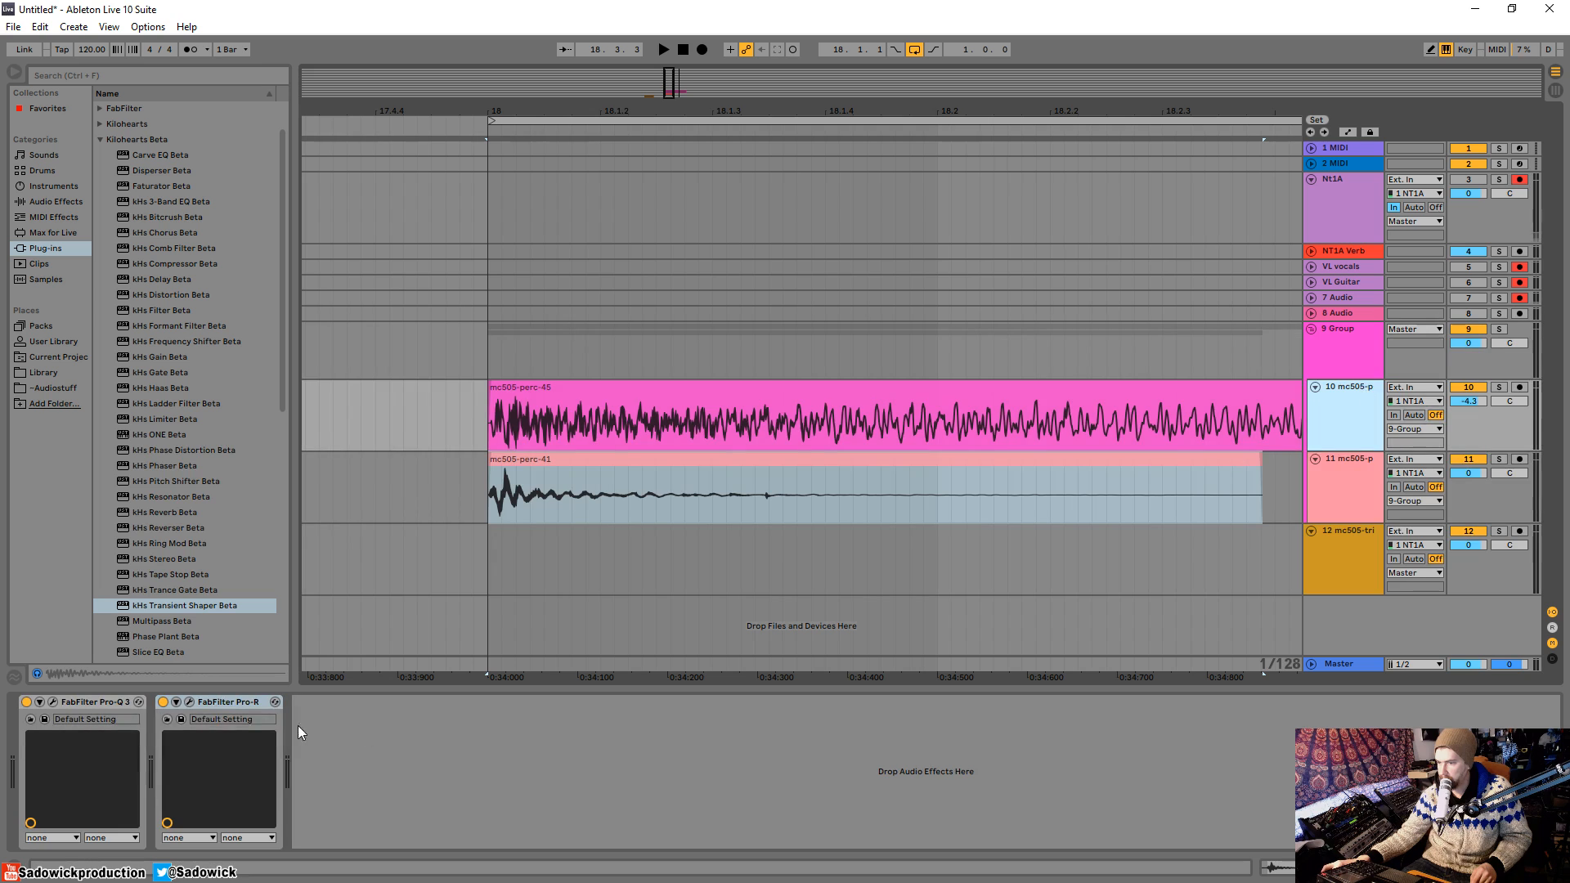
{"action": "left_click", "coordinate": [672, 360]}
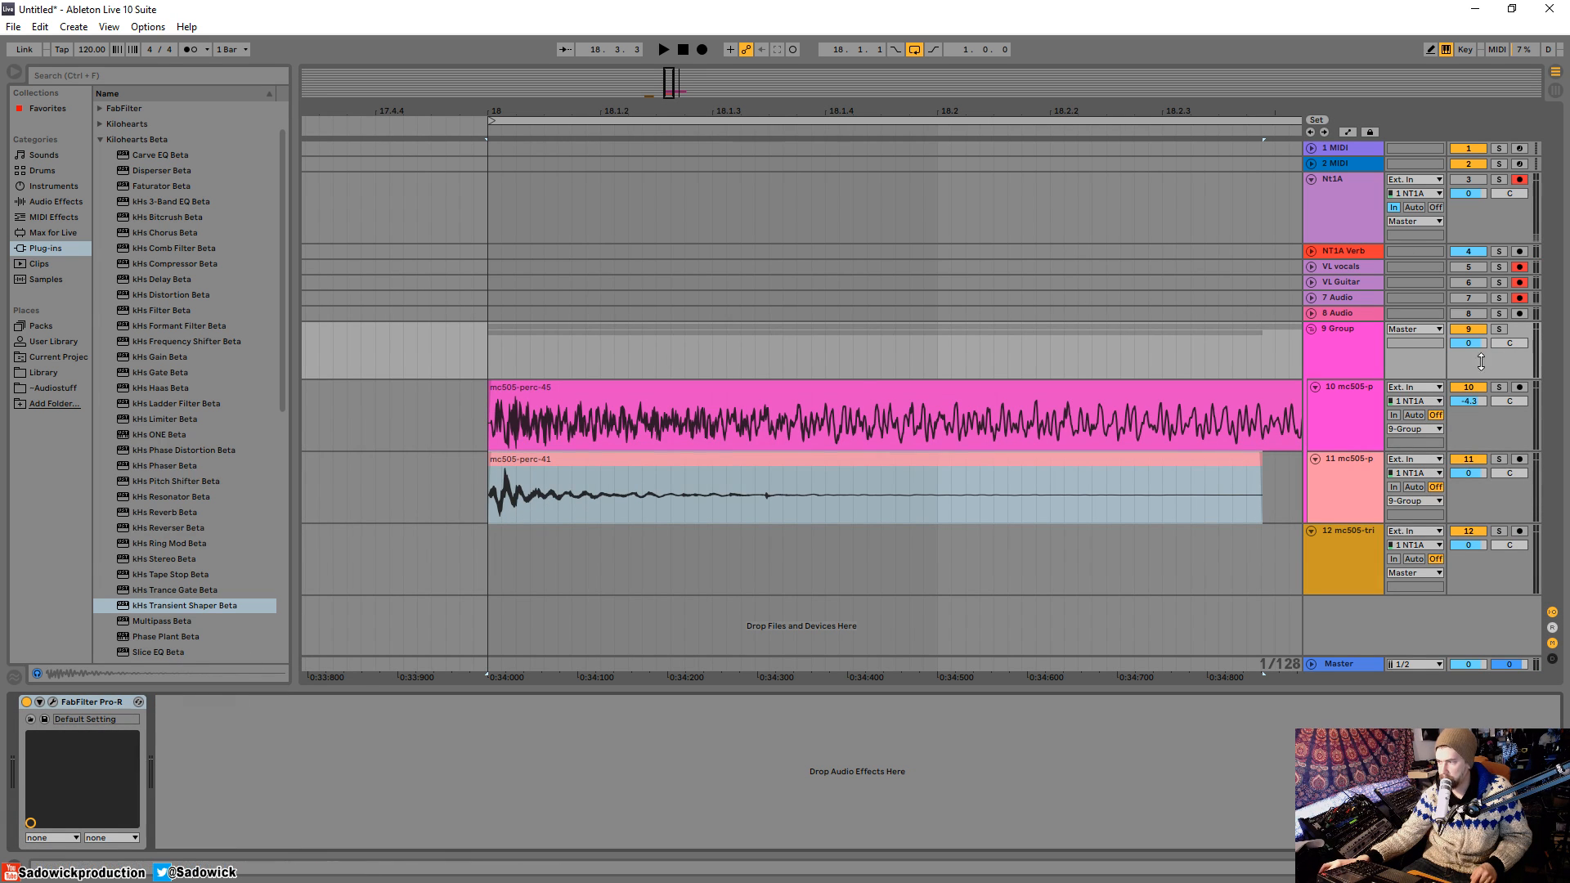
{"action": "left_click_drag", "start_coordinate": [1506, 444], "coordinate": [1506, 409]}
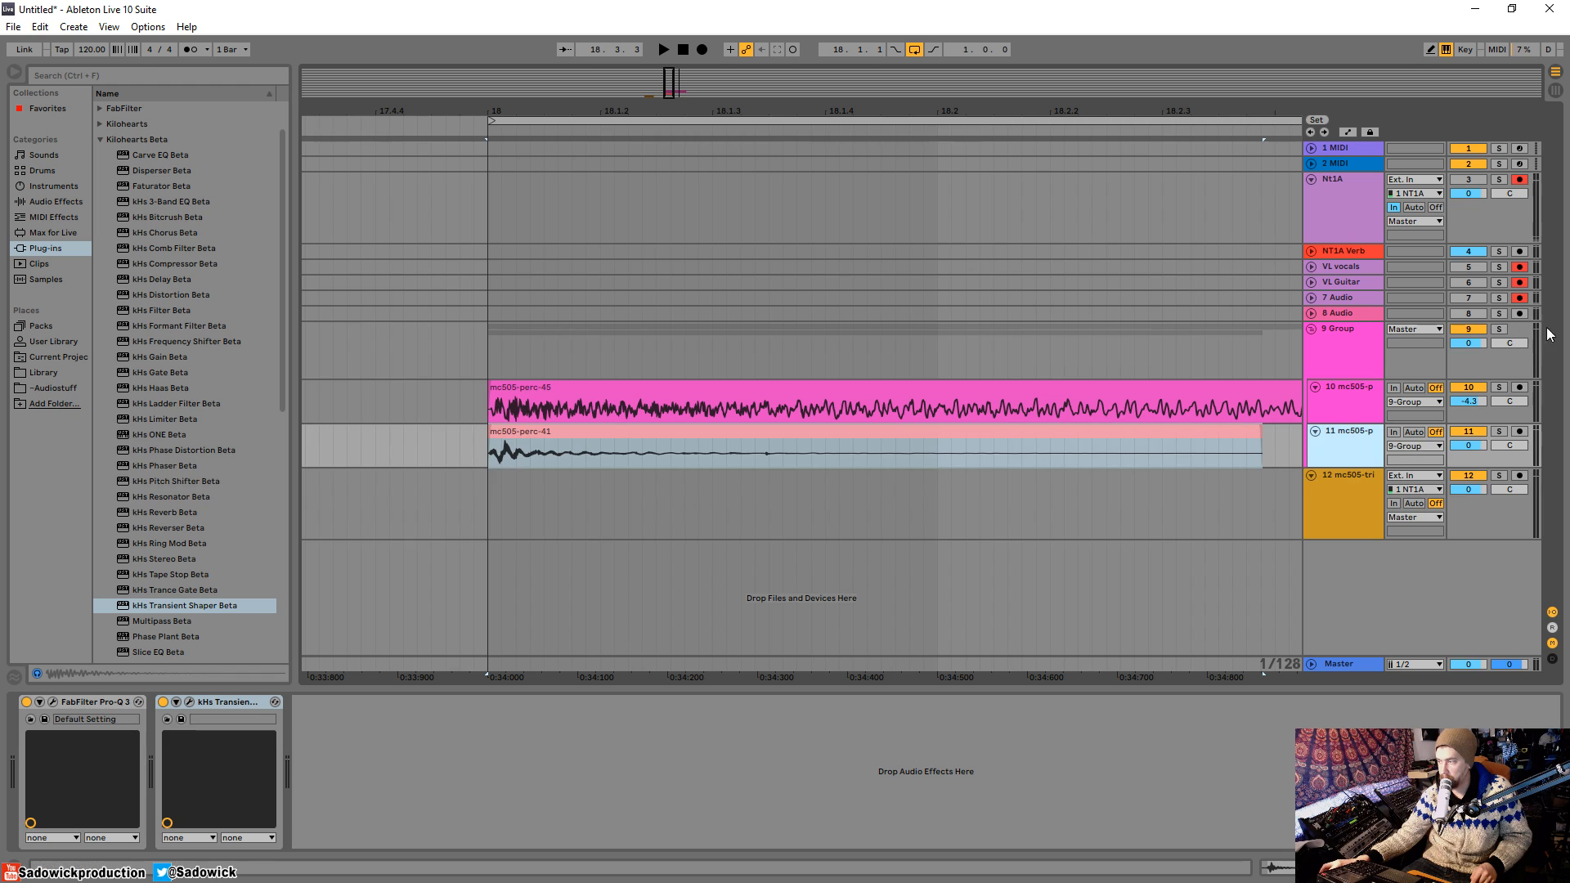
Step: Play the group and toggle its Pro-R reverb off and on to compare the sound
{"action": "left_click", "coordinate": [1524, 351]}
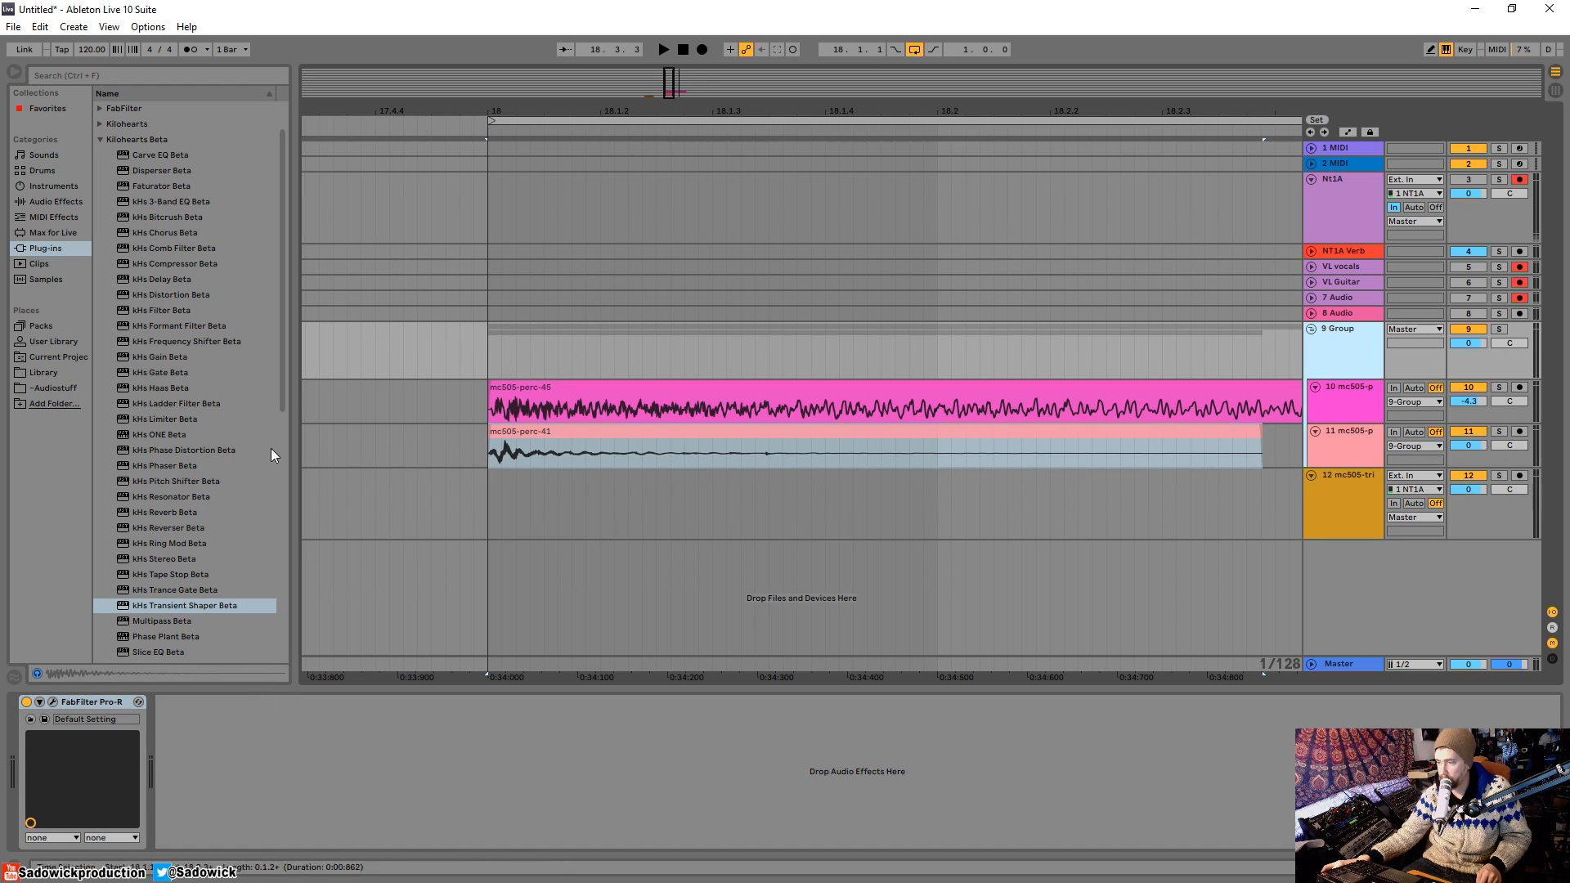
{"action": "key", "text": "space"}
{"action": "left_click", "coordinate": [27, 701]}
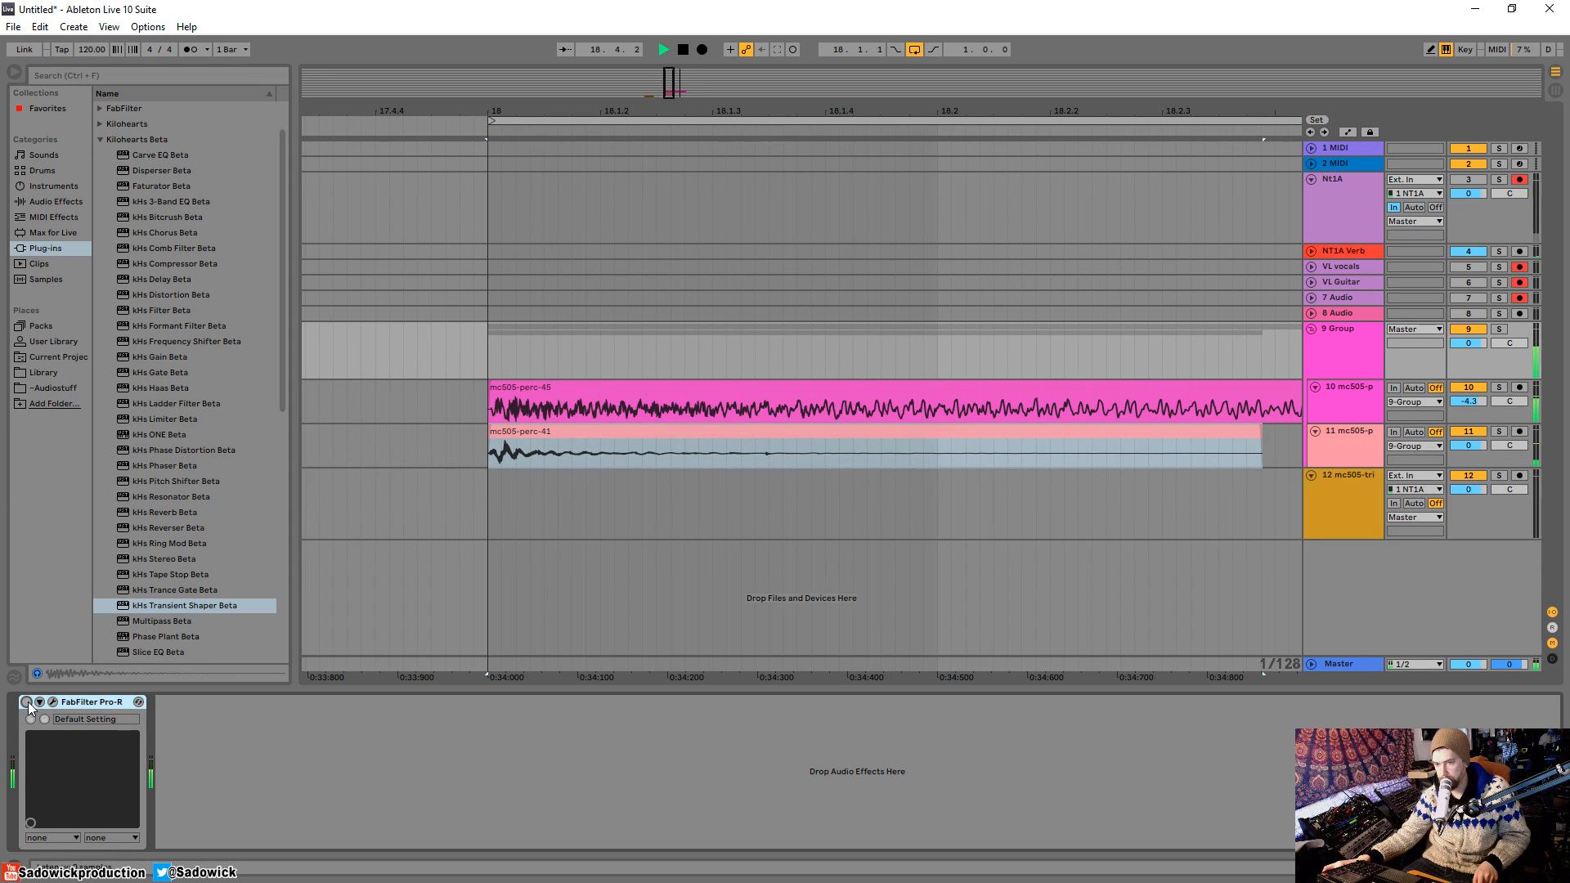
{"action": "left_click", "coordinate": [27, 702]}
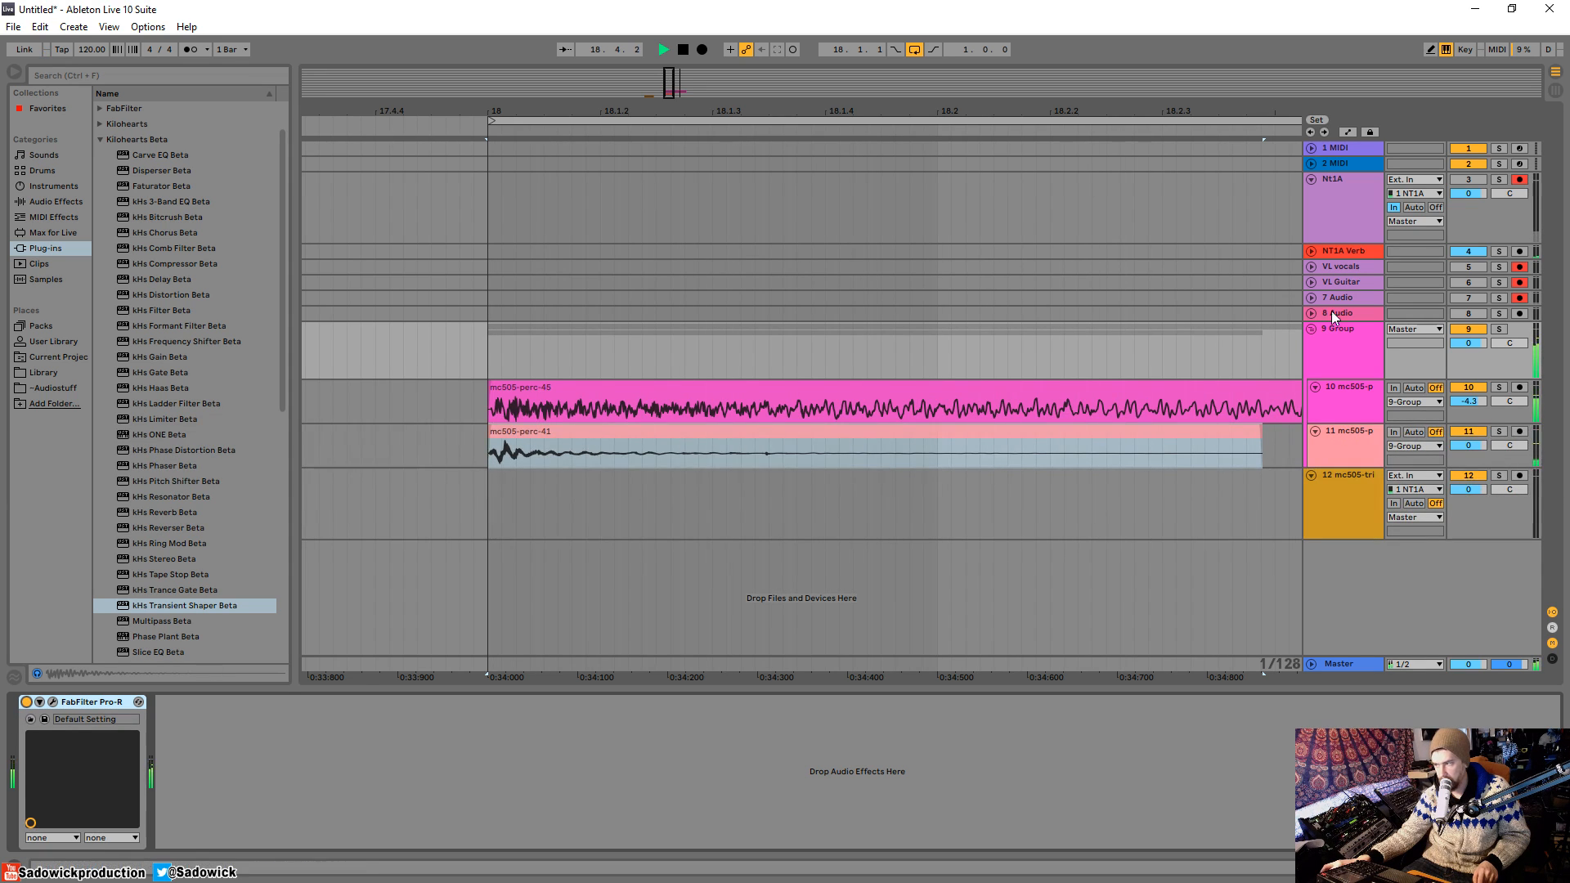
Step: Move the mc505-triangle1-loop clip to bar 18 beneath the grouped percussion and play the layers together
{"action": "left_click_drag", "start_coordinate": [1484, 423], "coordinate": [1484, 446]}
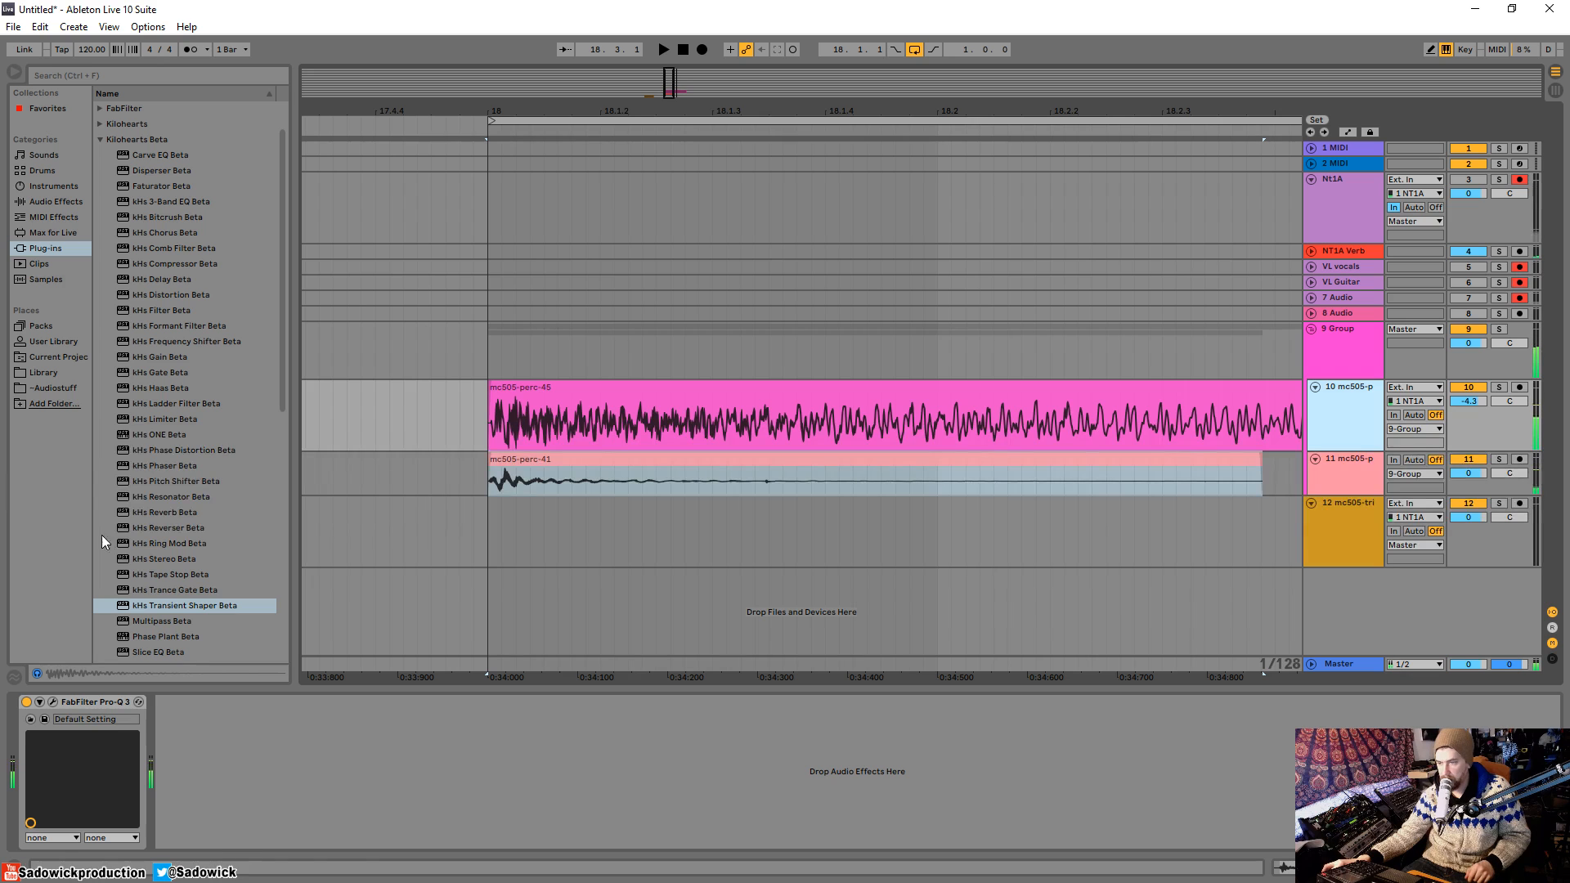
{"action": "left_click_drag", "start_coordinate": [671, 83], "coordinate": [671, 42]}
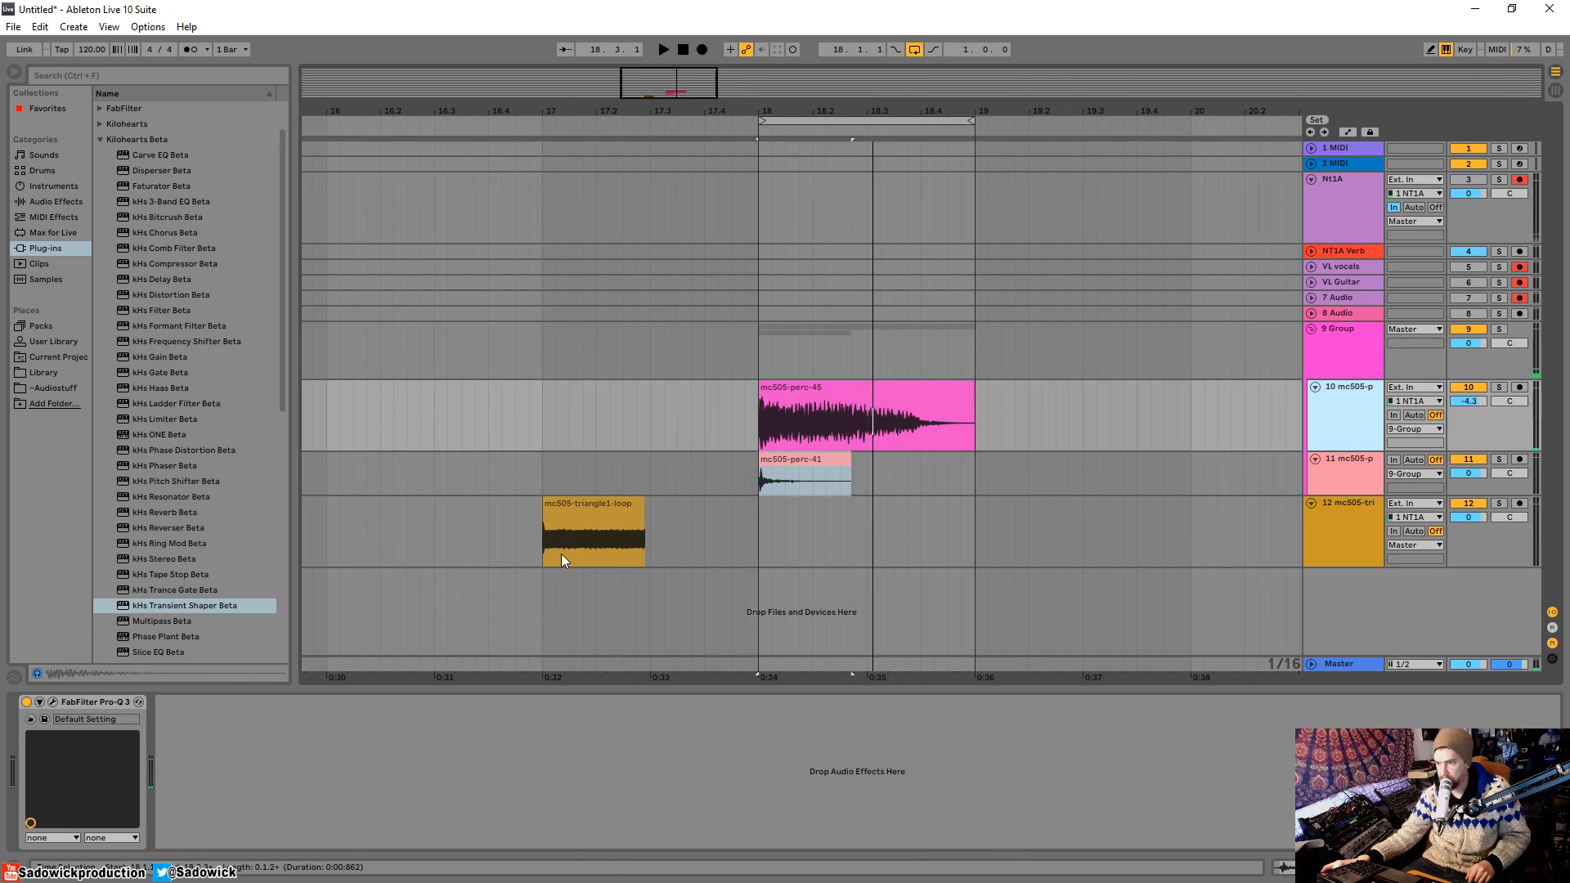
{"action": "left_click", "coordinate": [561, 553]}
{"action": "left_click_drag", "start_coordinate": [589, 502], "coordinate": [807, 508]}
{"action": "key", "text": "space"}
{"action": "key", "text": "space"}
Step: Lower the mc505-triangle1-loop track volume to -11.0 dB and audition the blend
{"action": "left_click_drag", "start_coordinate": [1468, 439], "coordinate": [1468, 476]}
{"action": "key", "text": "space"}
{"action": "key", "text": "space"}
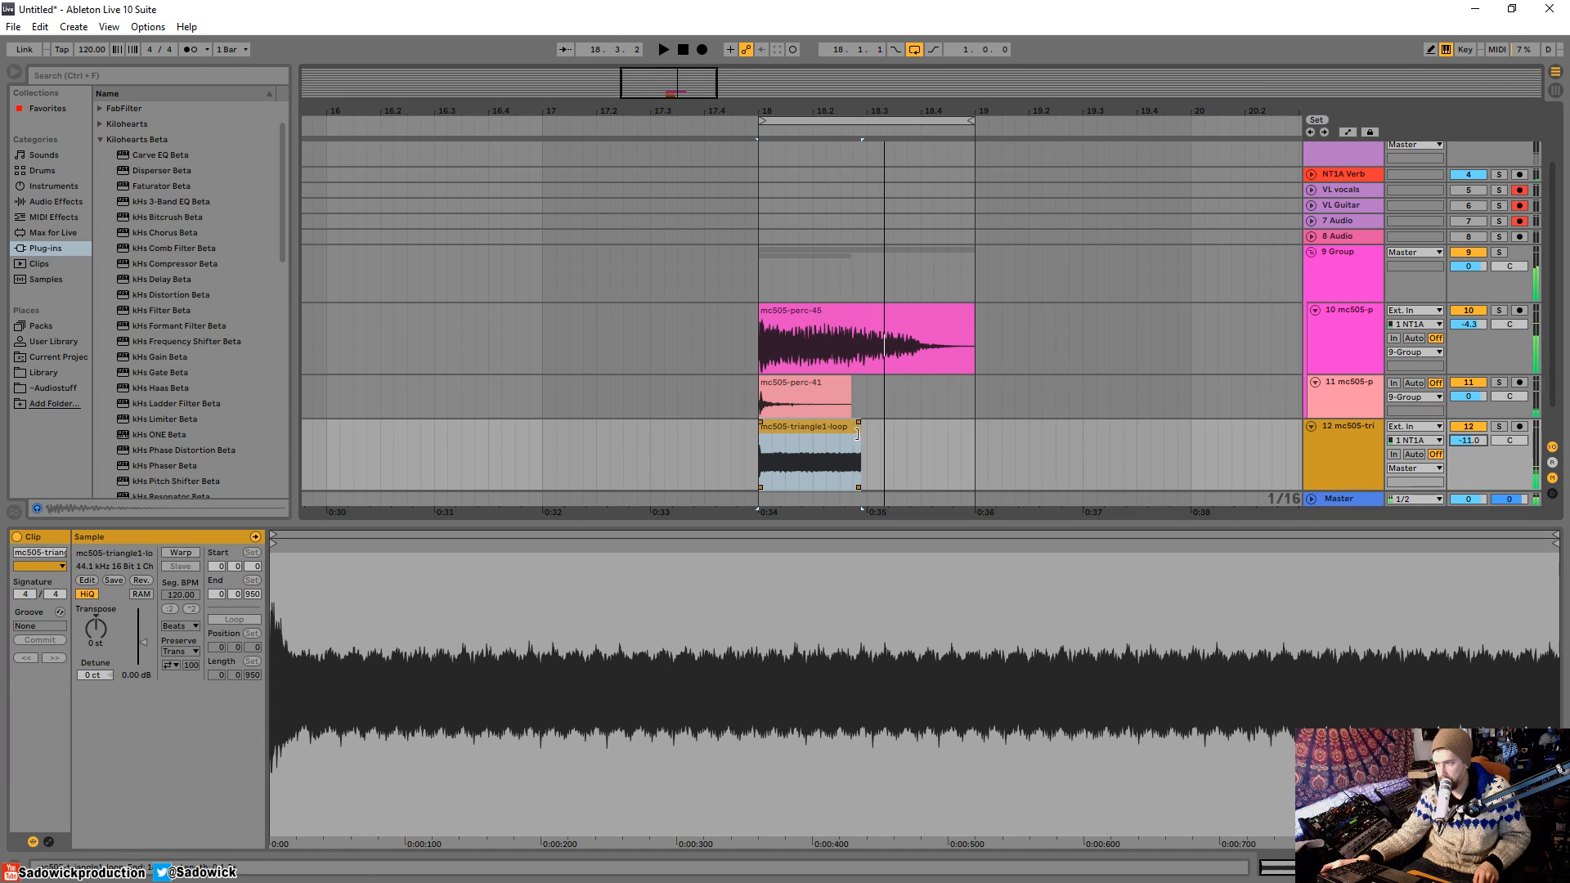
Step: Add a long fade-out to the mc505-triangle1-loop clip and play it with the grouped percussion
{"action": "mouse_move", "coordinate": [857, 421]}
{"action": "left_mouse_down"}
{"action": "mouse_move", "coordinate": [785, 438]}
{"action": "mouse_move", "coordinate": [787, 424]}
{"action": "left_mouse_up"}
{"action": "key", "text": "space"}
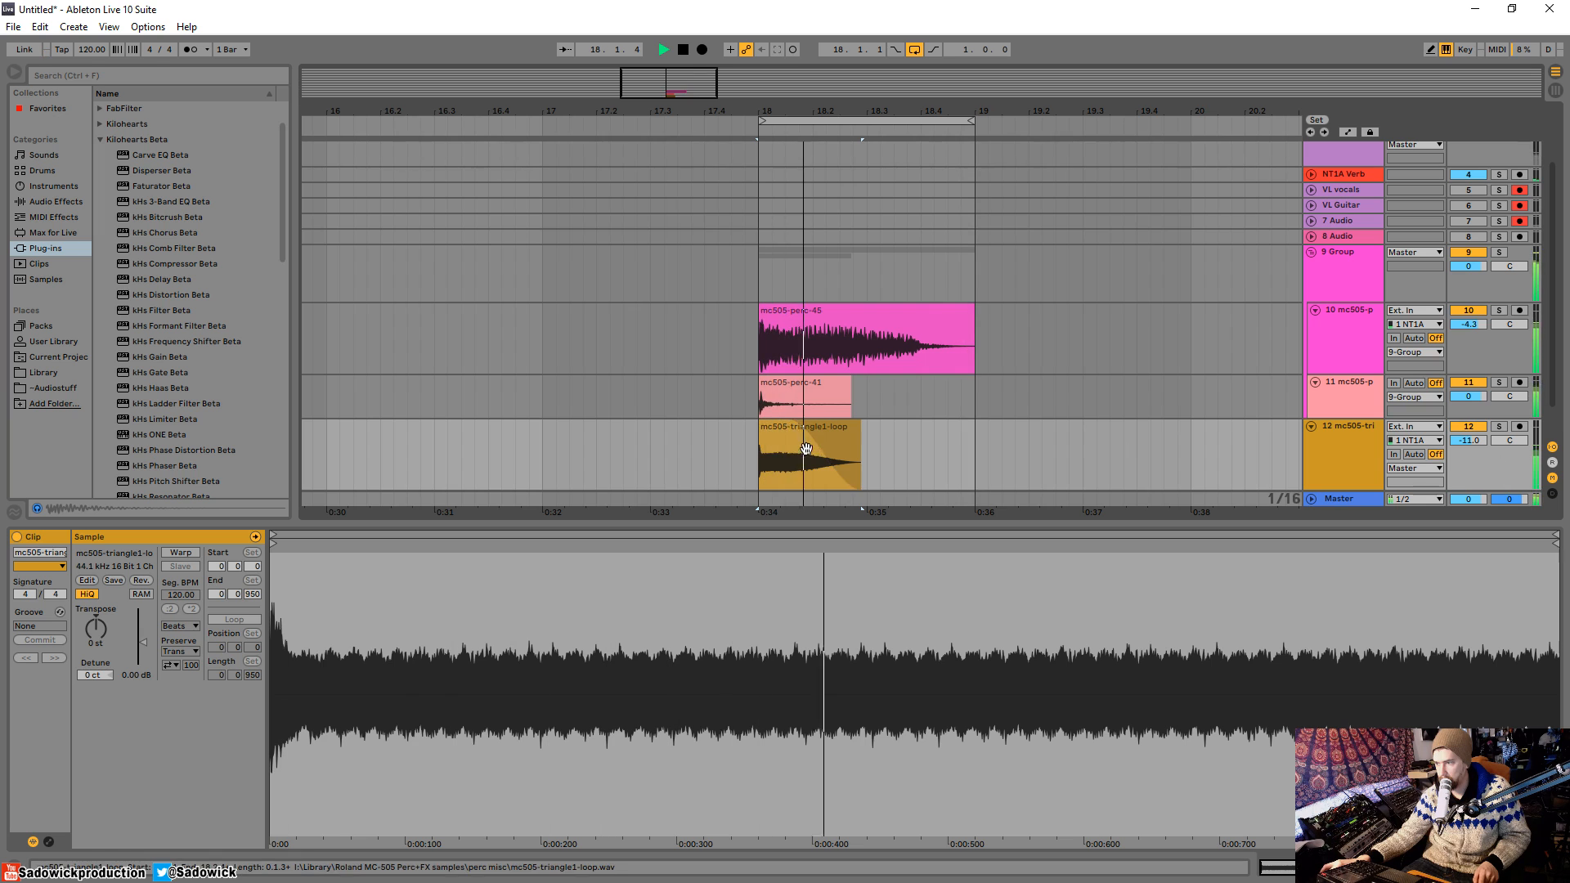
{"action": "left_click", "coordinate": [805, 448]}
{"action": "key", "text": "space"}
Step: Transpose the mc505-triangle1-loop clip to -48 st and audition the lowered sound
{"action": "left_click_drag", "start_coordinate": [90, 631], "coordinate": [90, 680]}
{"action": "key", "text": "space"}
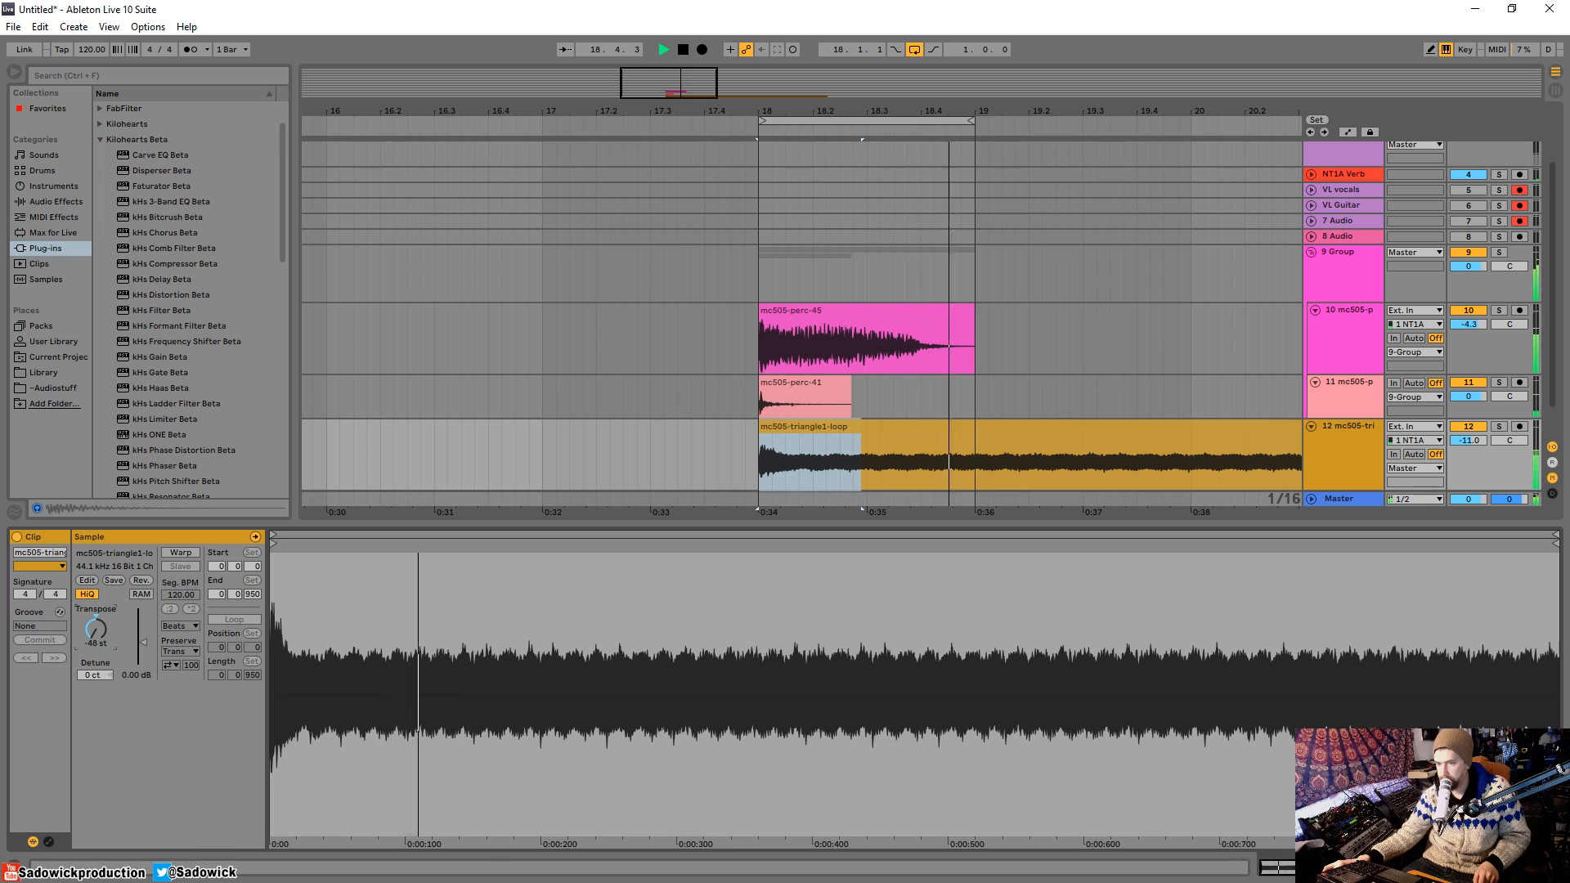
{"action": "key", "text": "space"}
Step: Delete the part of the mc505-triangle1-loop clip beyond bar 19 and reduce its track height
{"action": "left_click_drag", "start_coordinate": [977, 461], "coordinate": [1017, 454]}
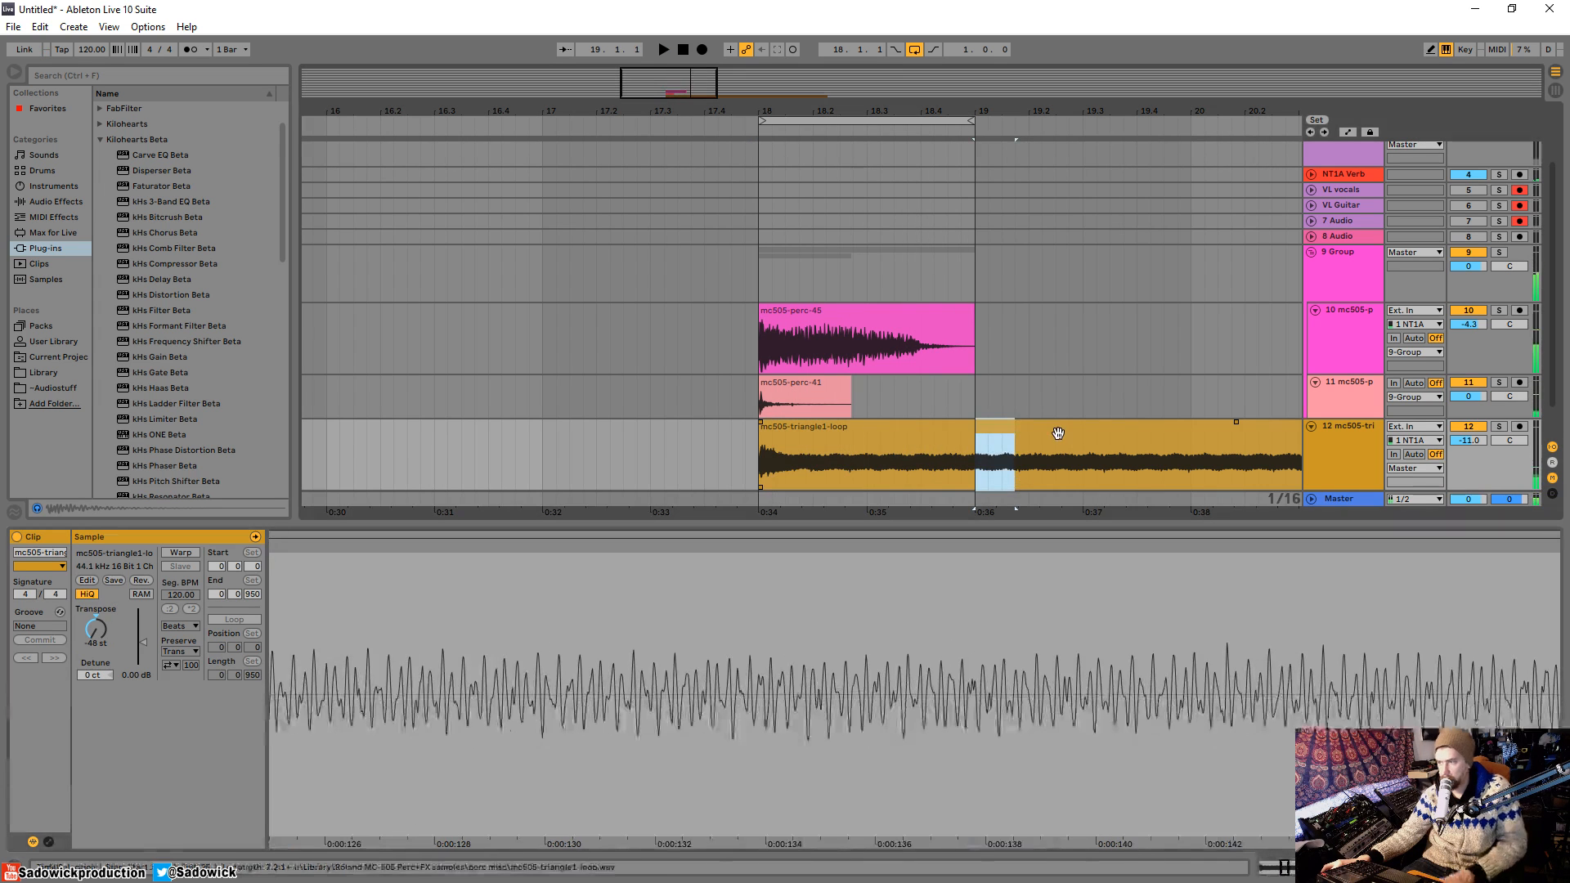
{"action": "key", "text": "Delete"}
{"action": "left_click", "coordinate": [1058, 427]}
{"action": "key", "text": "Delete"}
{"action": "left_click", "coordinate": [926, 428]}
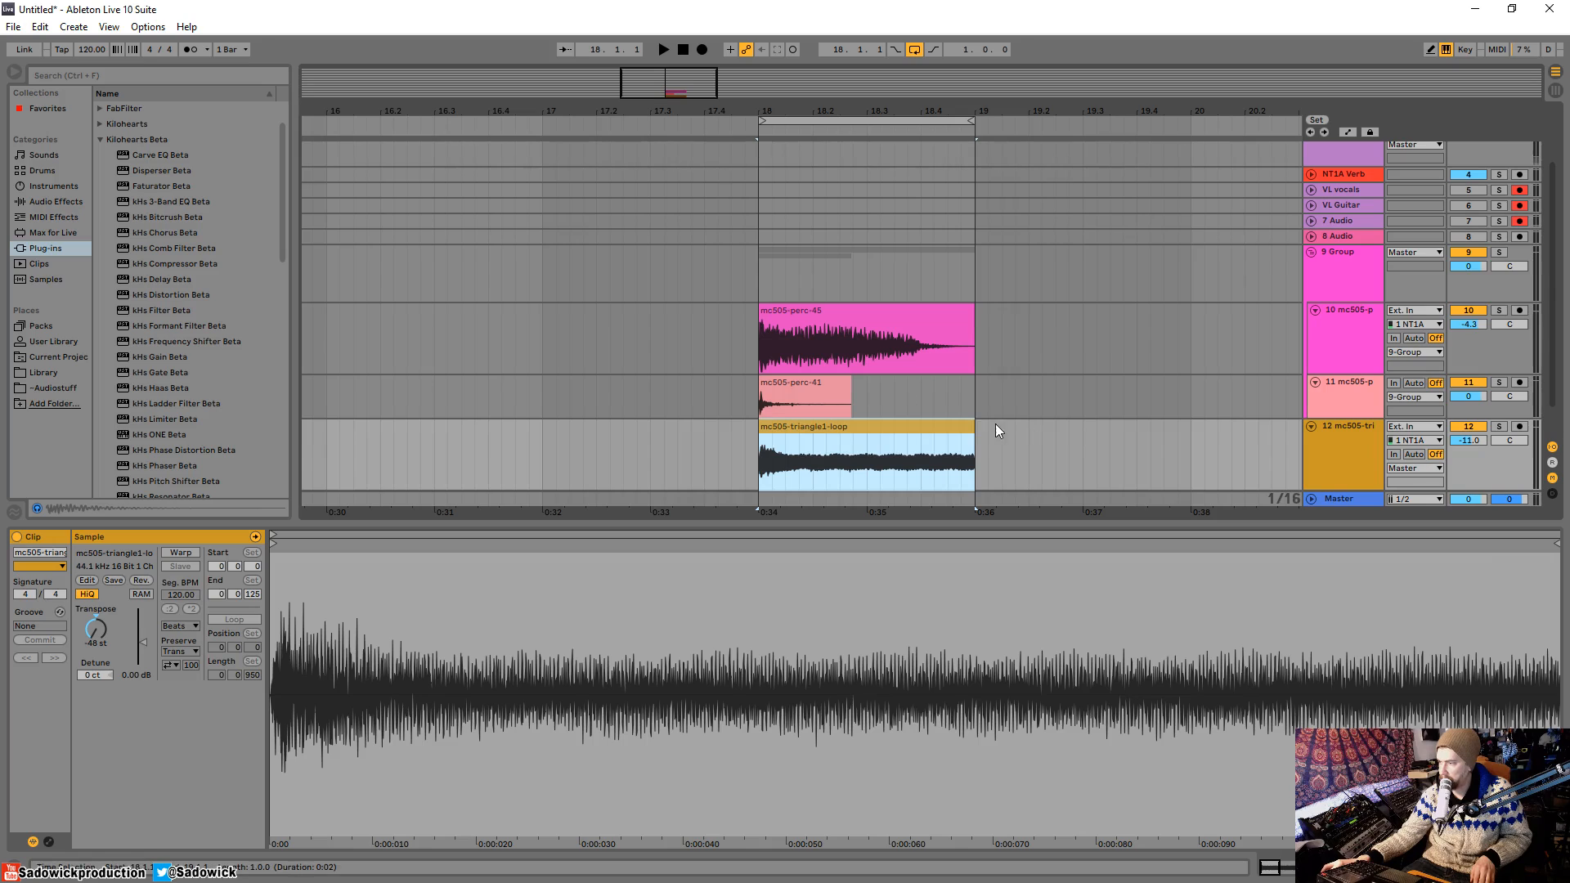
{"action": "left_click", "coordinate": [970, 424]}
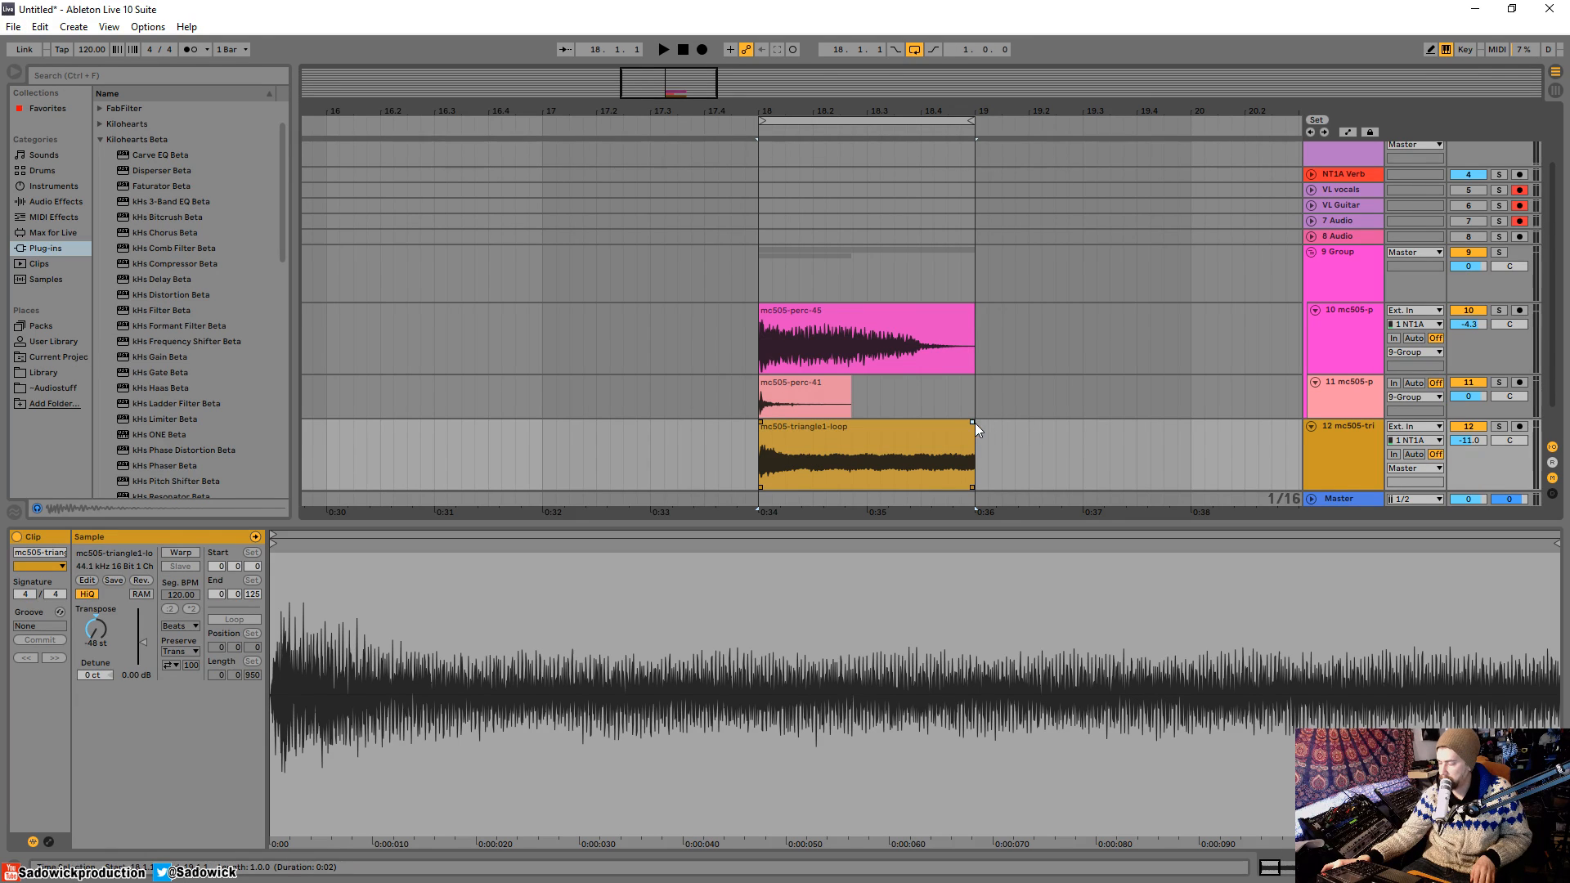
{"action": "left_click_drag", "start_coordinate": [1529, 491], "coordinate": [1498, 466]}
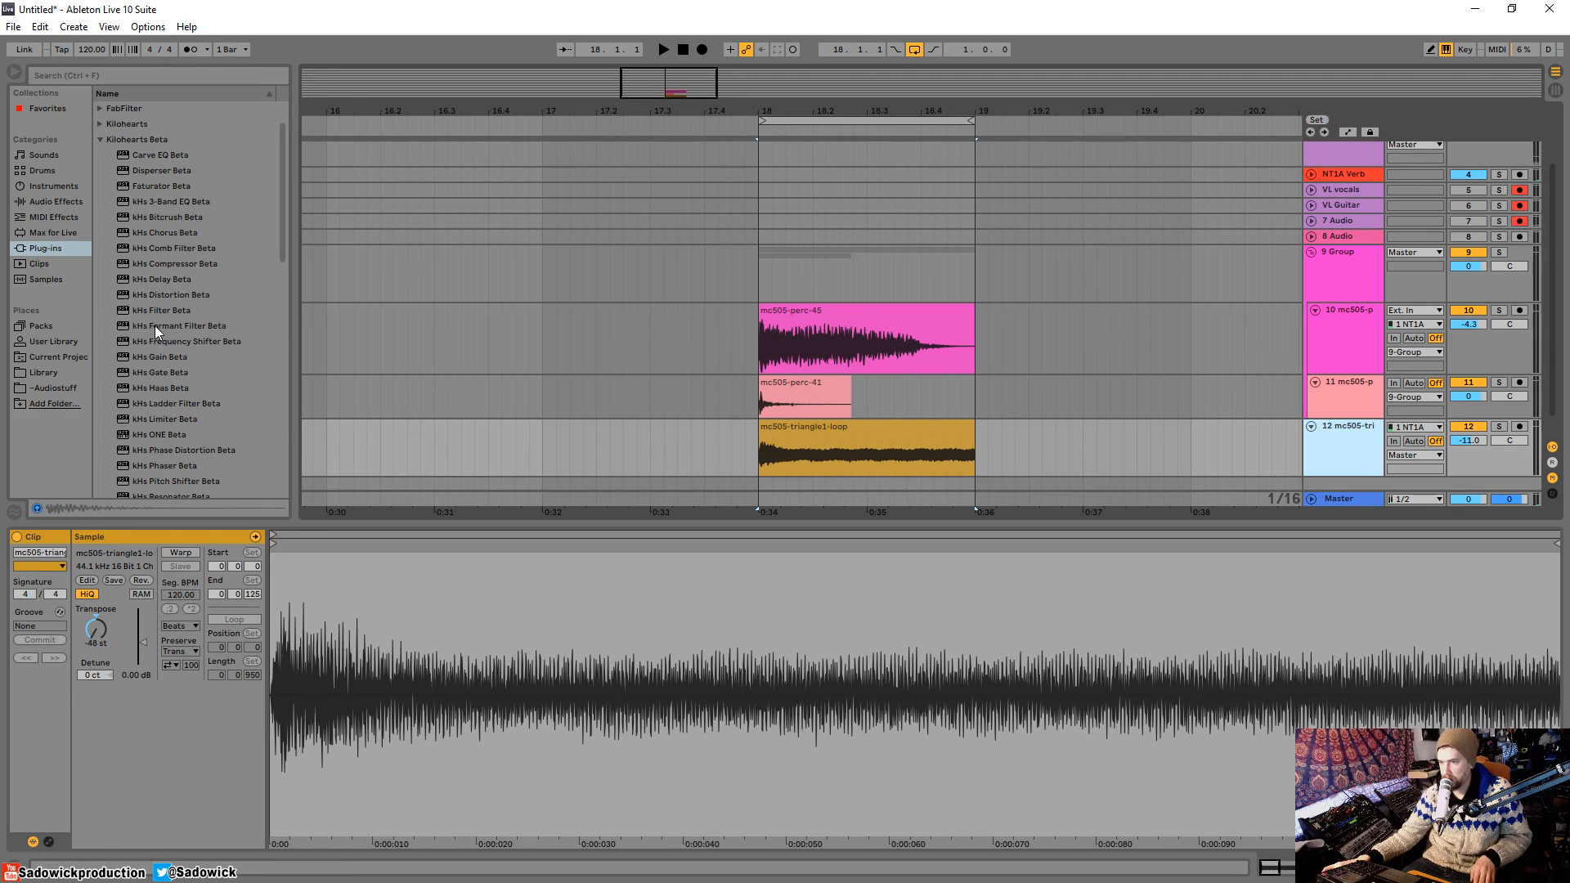
Step: Insert FabFilter Pro-Q 3 on the mc505-triangle1-loop track and play the layers to view its spectrum
{"action": "left_click", "coordinate": [102, 123]}
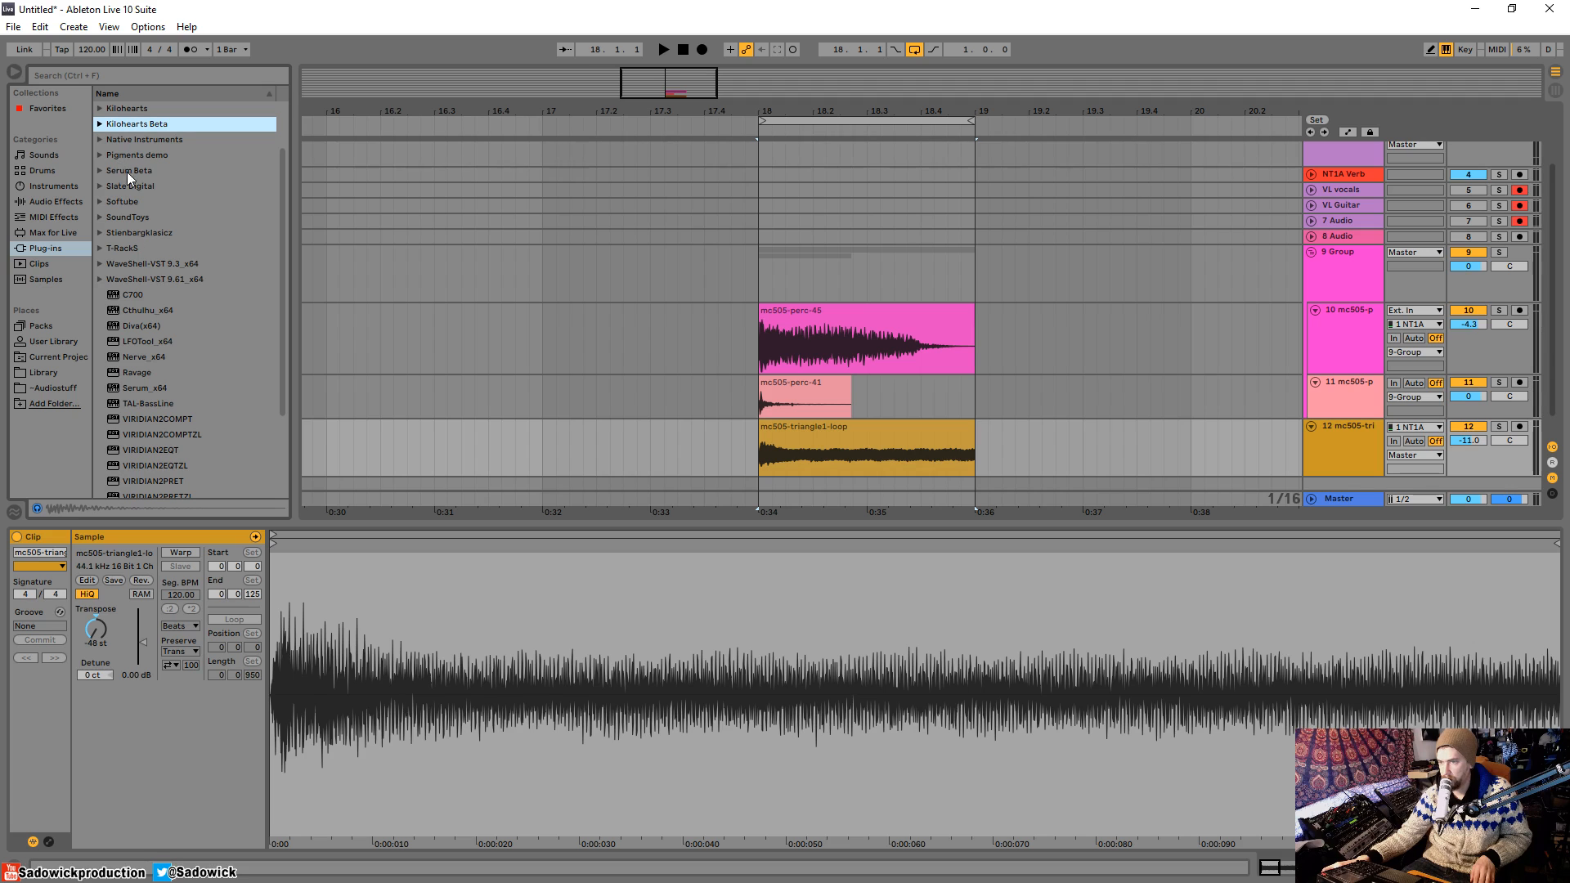
{"action": "scroll", "coordinate": [151, 254], "scroll_direction": "up", "scroll_amount": 2}
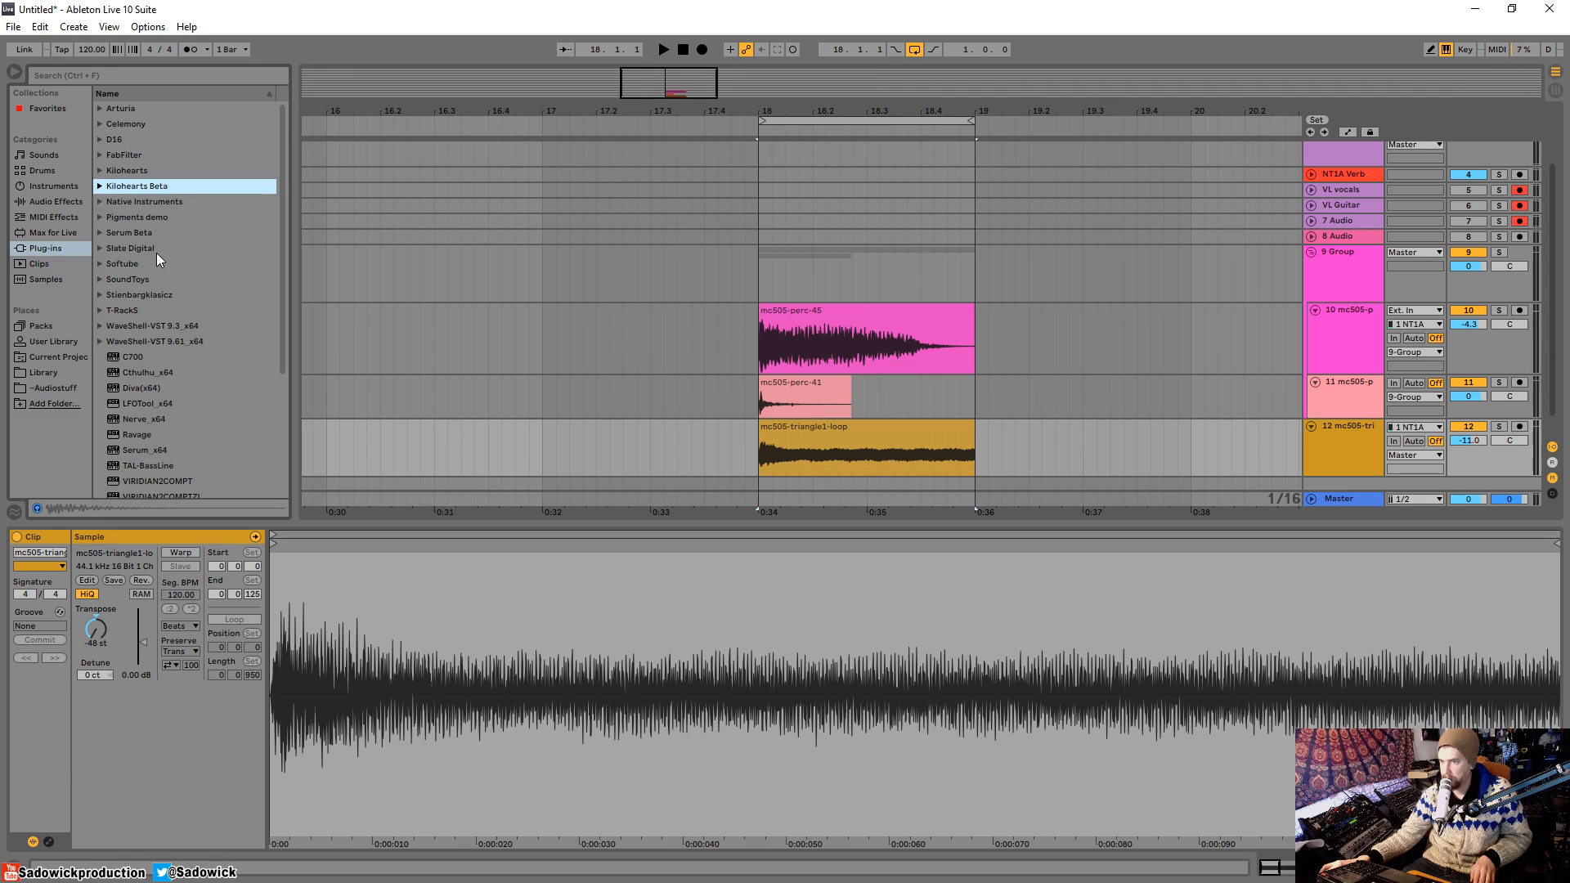
{"action": "left_click", "coordinate": [99, 155]}
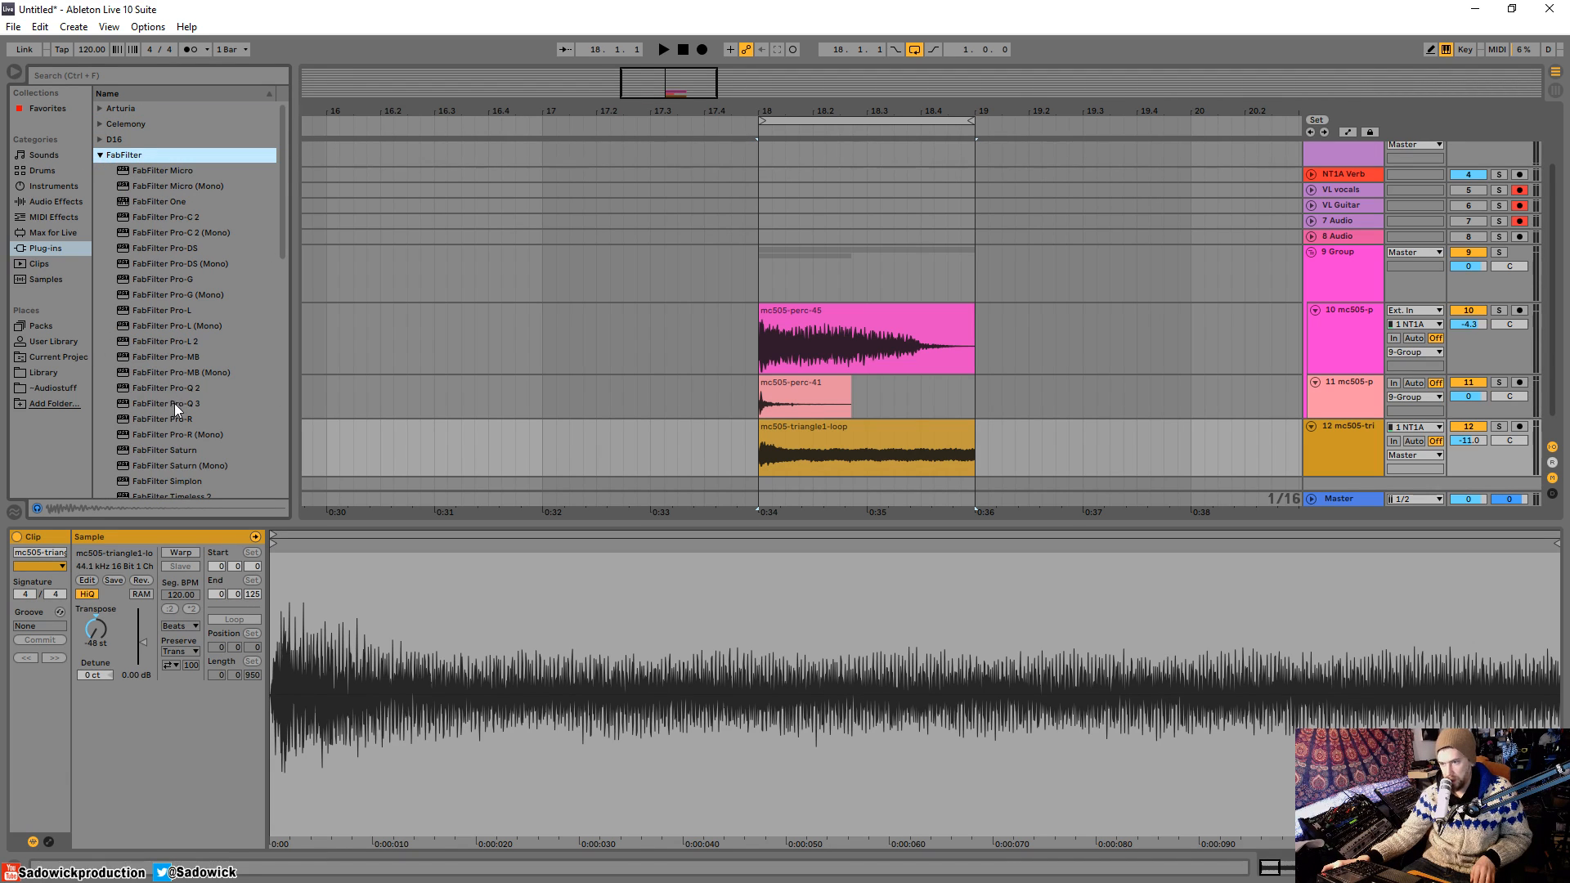
{"action": "left_click_drag", "start_coordinate": [174, 404], "coordinate": [859, 459]}
{"action": "key", "text": "space"}
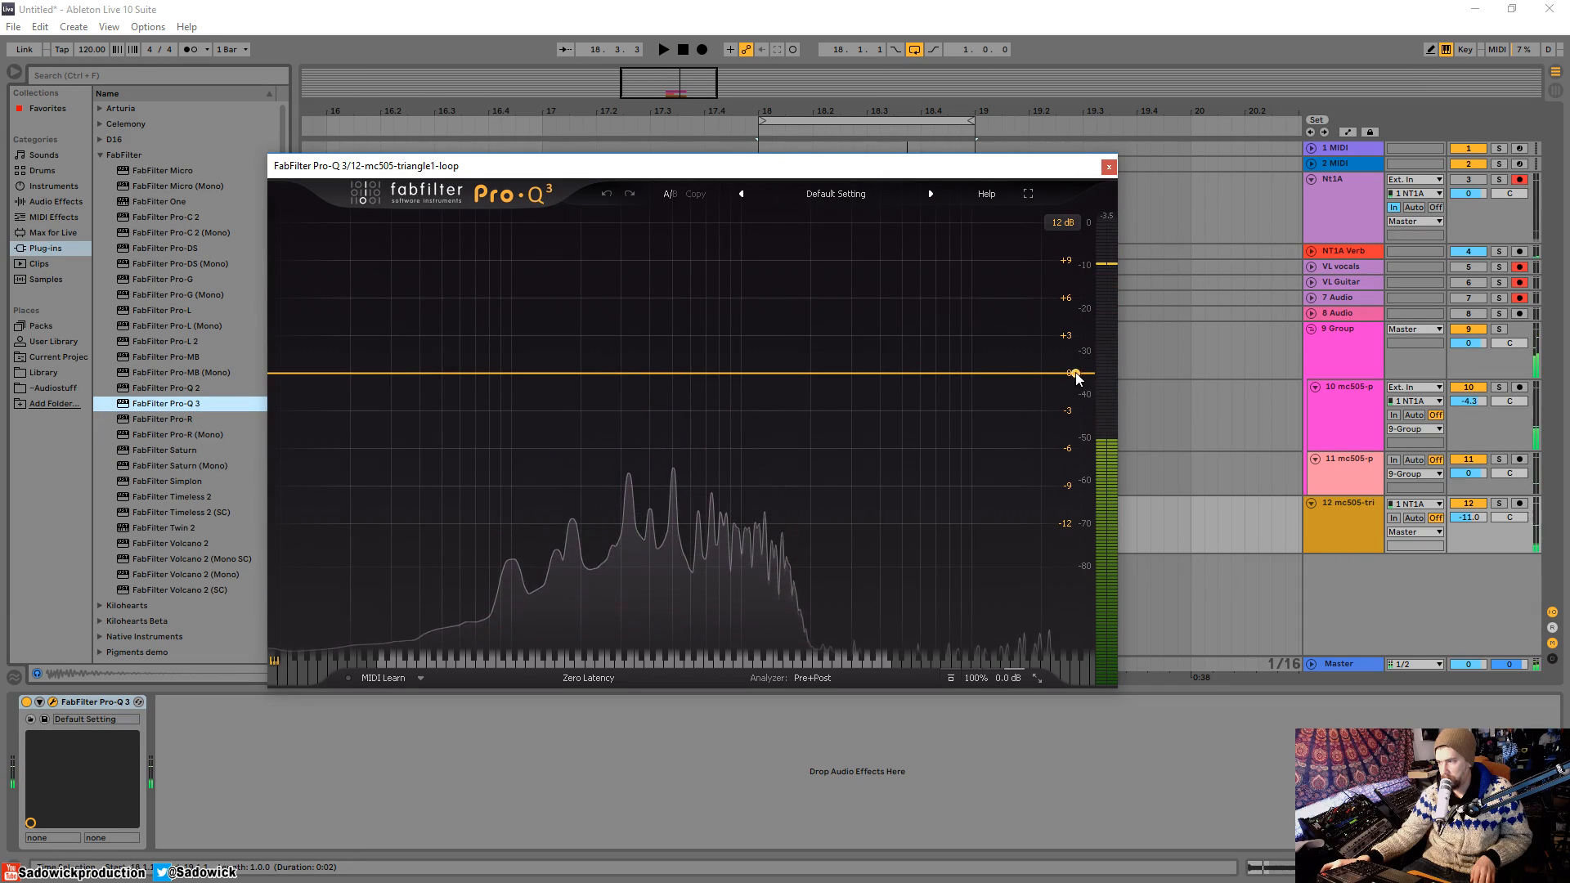
Step: Add a Brickwall high cut at about 1298 Hz in Pro-Q 3 while listening to the layers
{"action": "left_click_drag", "start_coordinate": [1078, 373], "coordinate": [797, 369]}
{"action": "scroll", "coordinate": [797, 369], "scroll_direction": "up", "scroll_amount": 8}
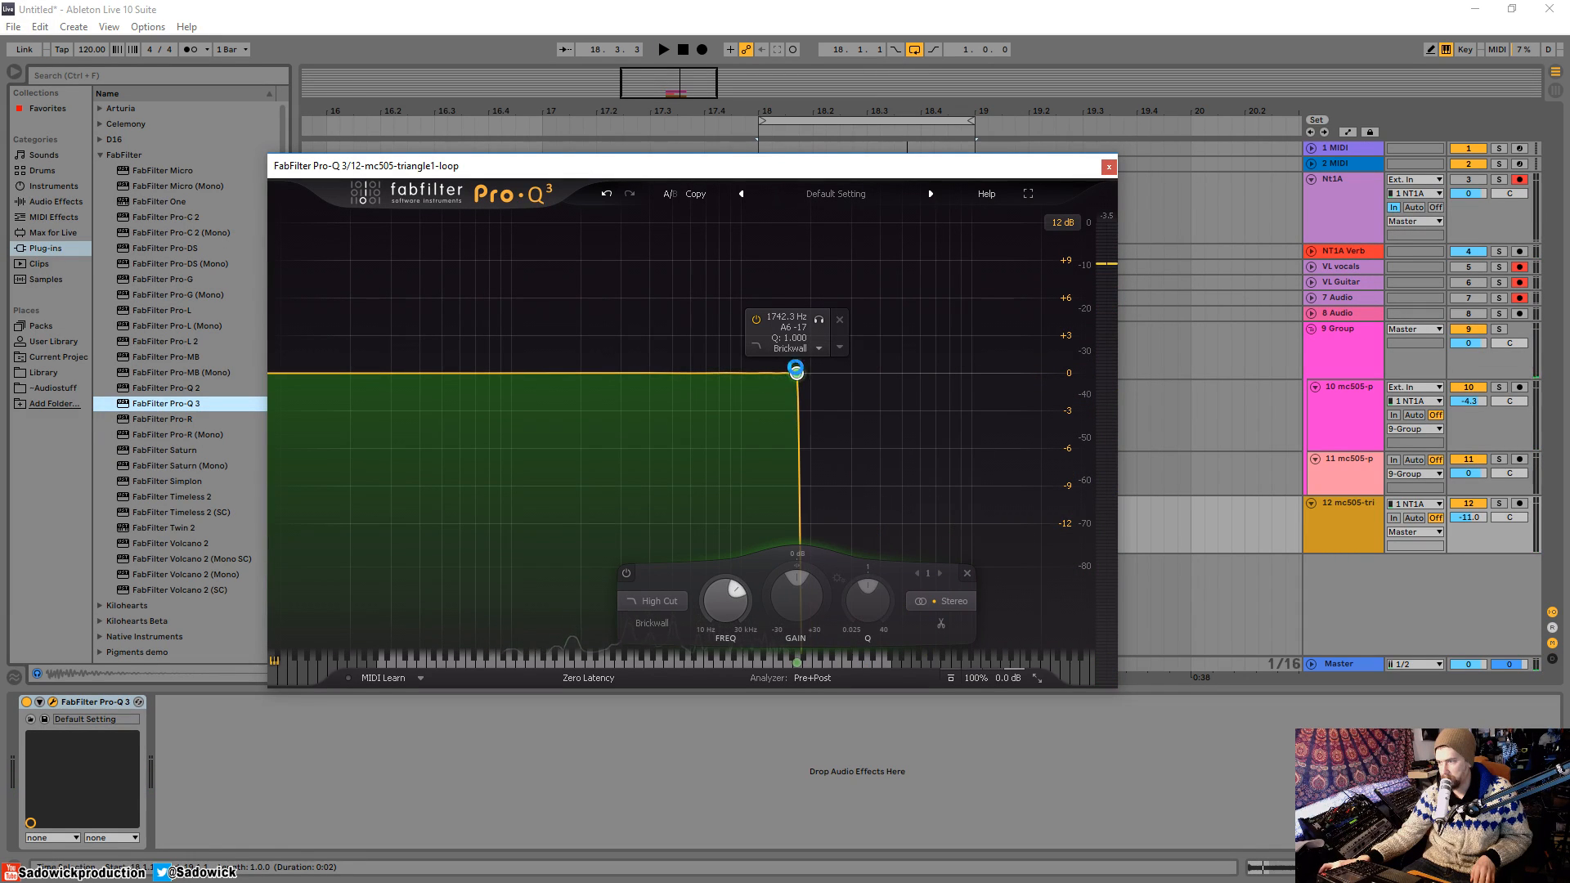
{"action": "key", "text": "space"}
{"action": "mouse_move", "coordinate": [766, 377]}
{"action": "left_mouse_down"}
{"action": "mouse_move", "coordinate": [627, 373]}
{"action": "mouse_move", "coordinate": [766, 374]}
{"action": "left_mouse_up"}
{"action": "key", "text": "space"}
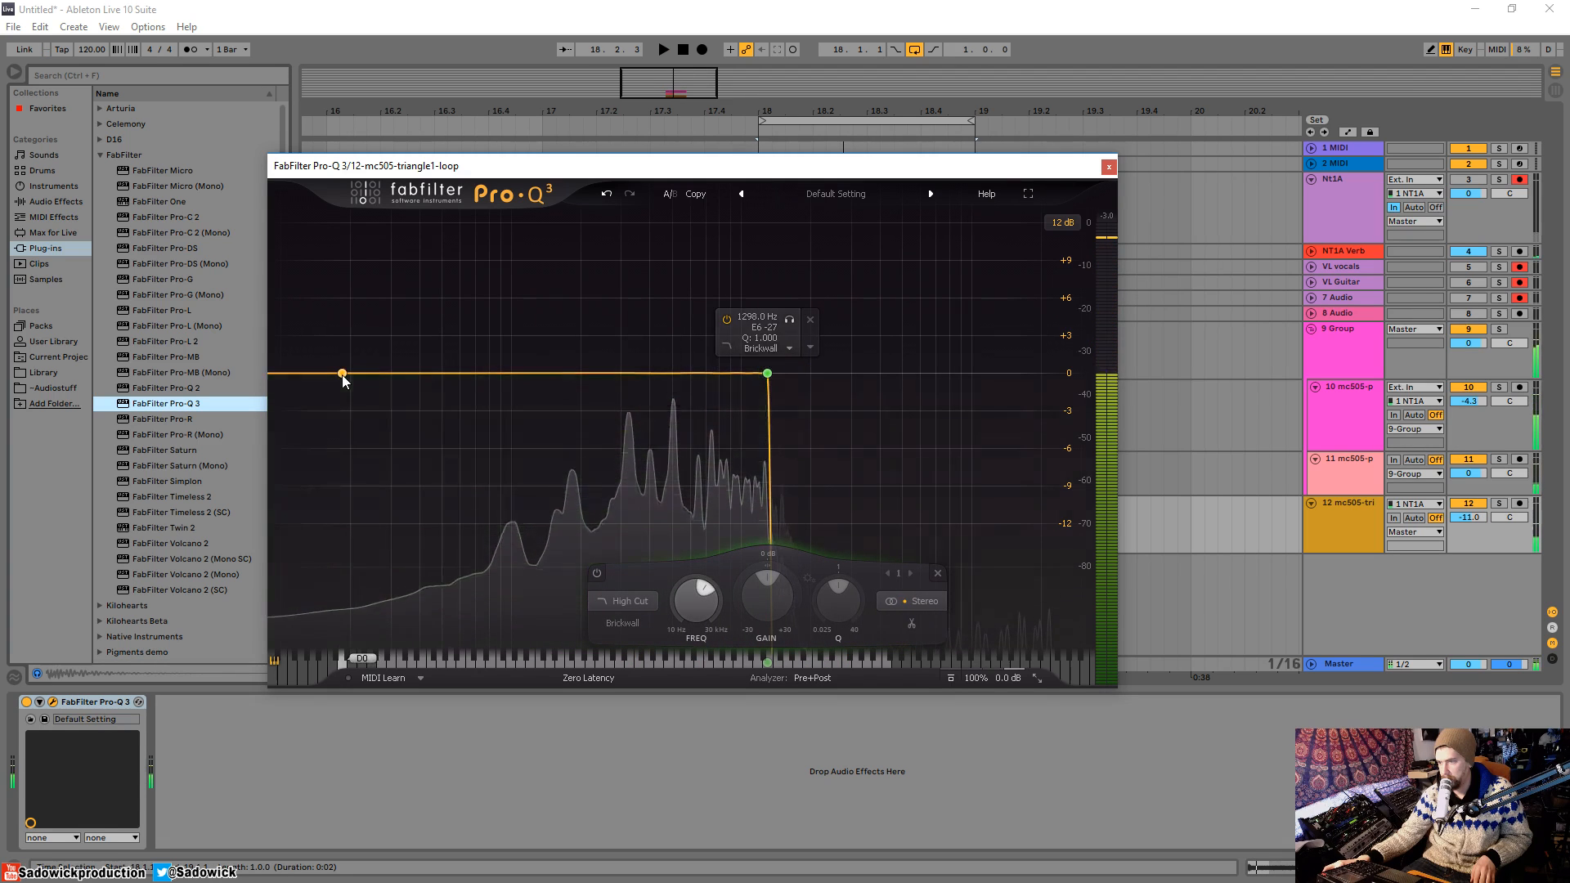
Step: Add a Brickwall low cut at about 354 Hz, lower the high cut to about 744 Hz, and close Pro-Q 3
{"action": "left_click", "coordinate": [340, 373]}
{"action": "left_click_drag", "start_coordinate": [343, 373], "coordinate": [623, 373]}
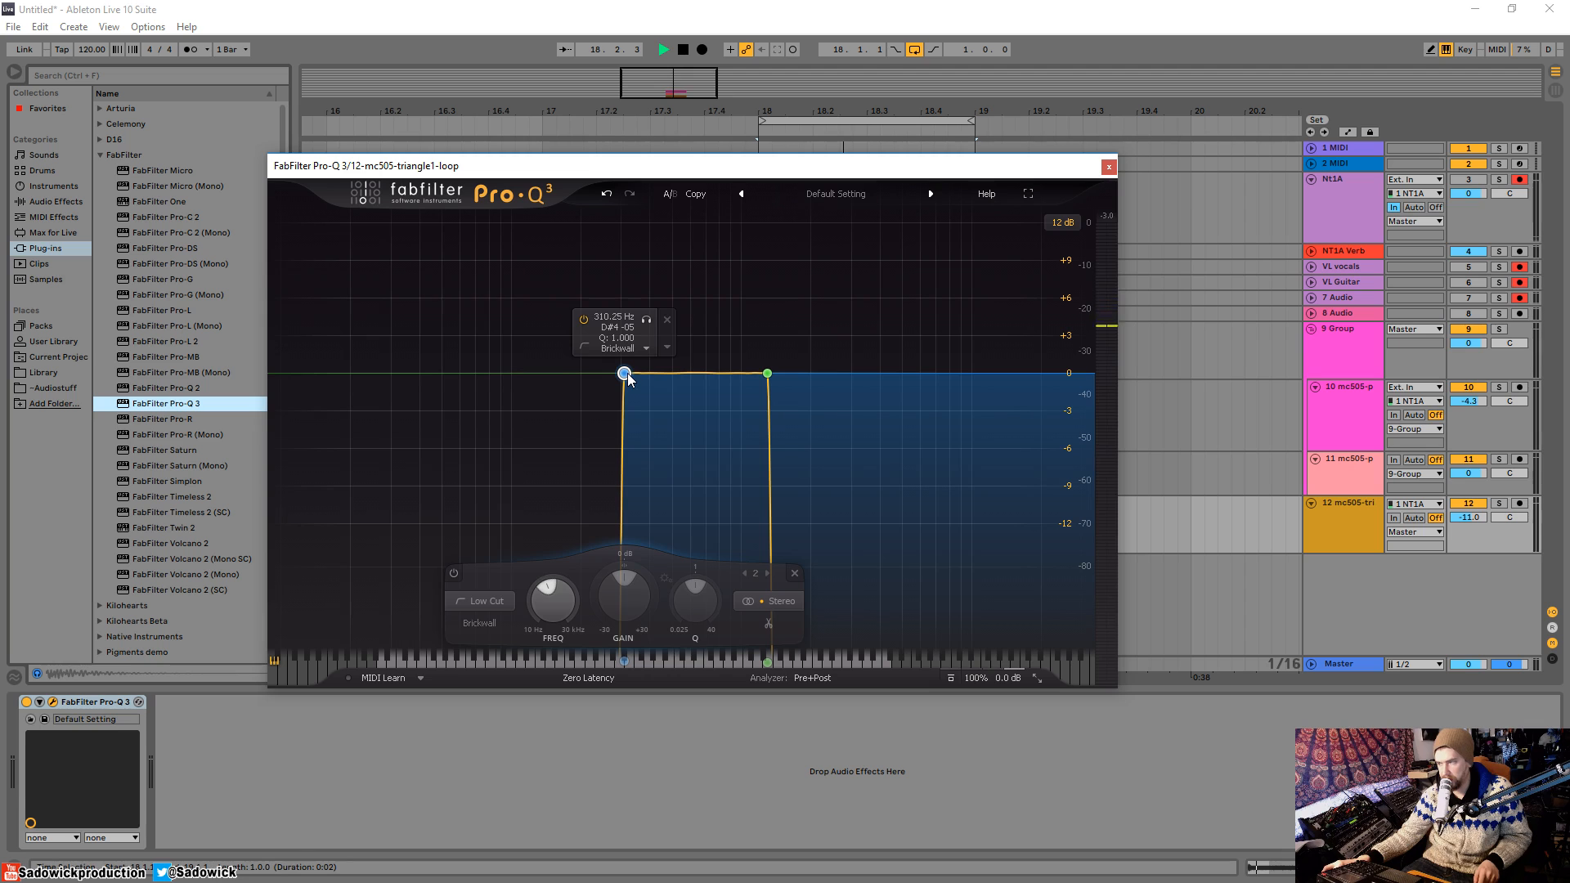
{"action": "key", "text": "space"}
{"action": "left_click_drag", "start_coordinate": [627, 381], "coordinate": [576, 376]}
{"action": "left_click_drag", "start_coordinate": [769, 375], "coordinate": [710, 373]}
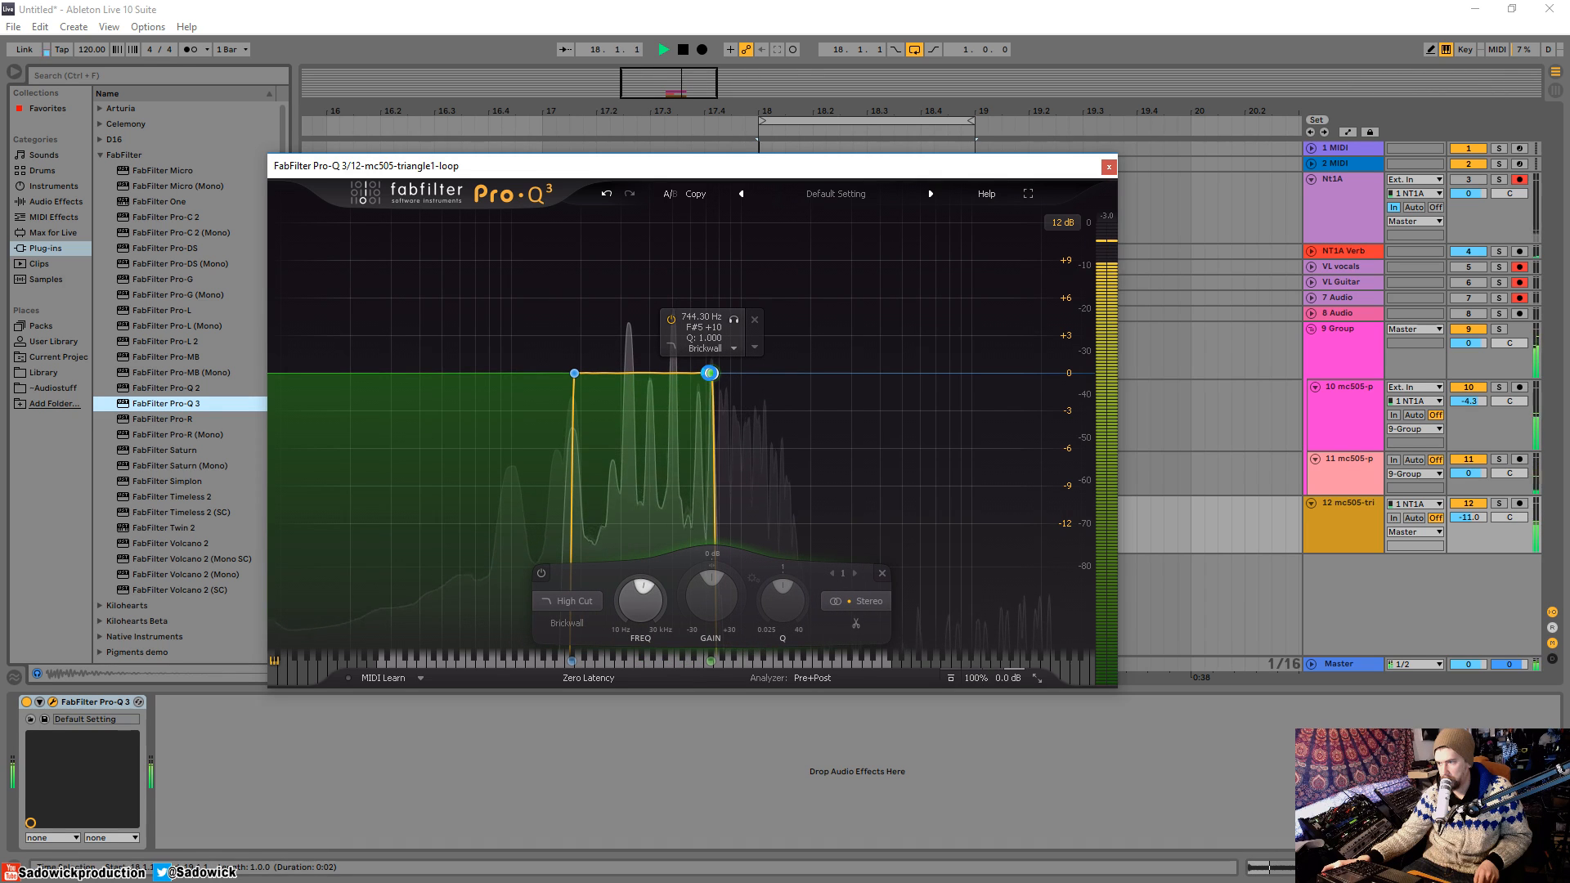
{"action": "left_click_drag", "start_coordinate": [575, 373], "coordinate": [639, 372]}
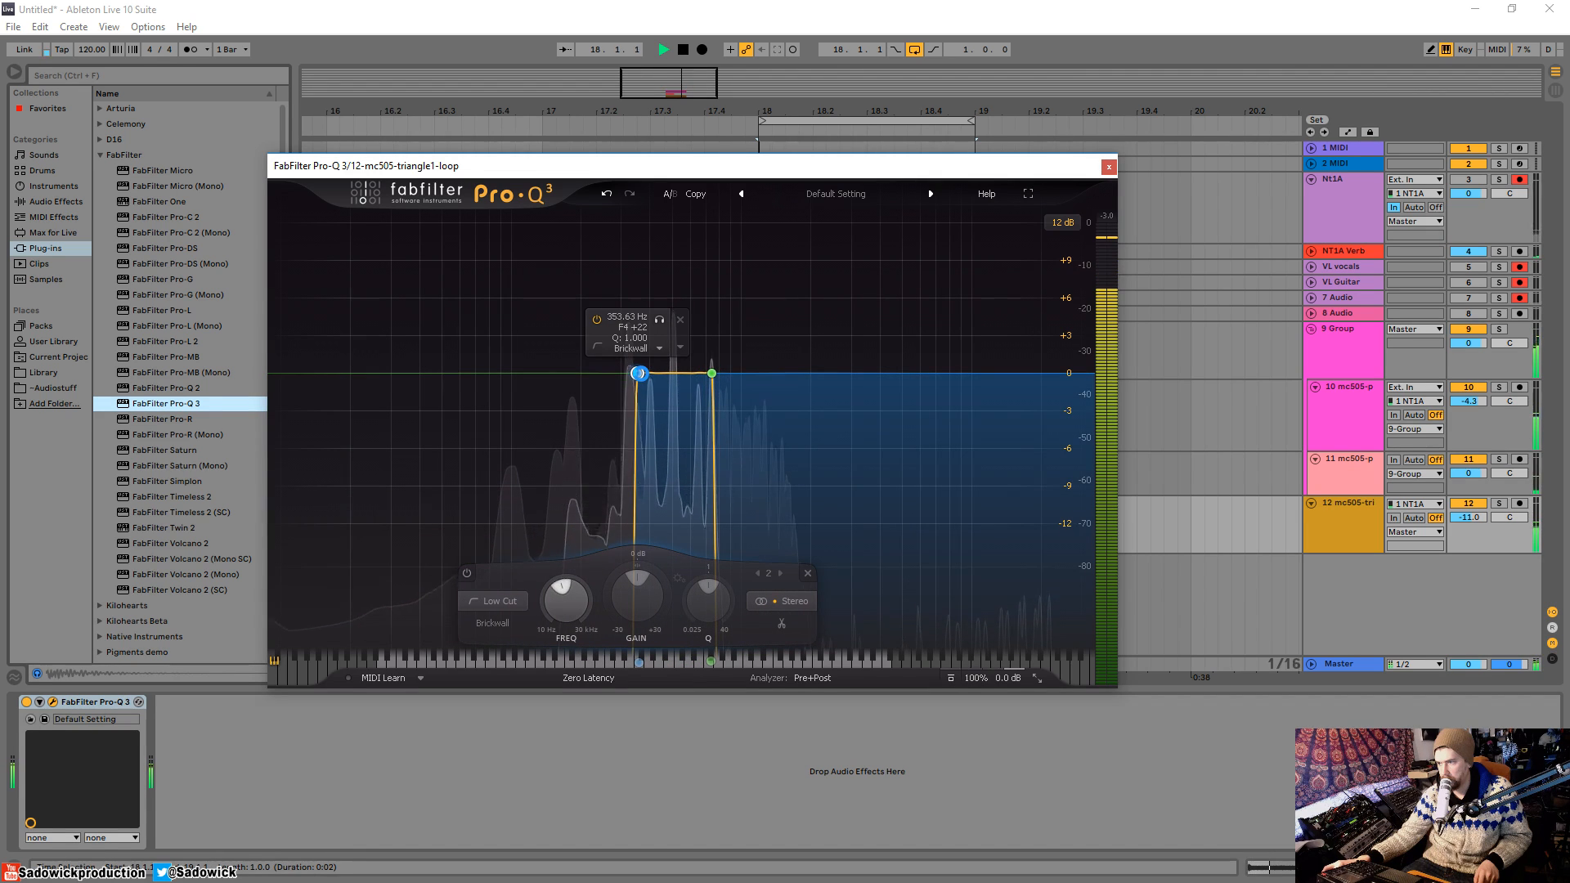
{"action": "key", "text": "space"}
{"action": "left_click", "coordinate": [1109, 167]}
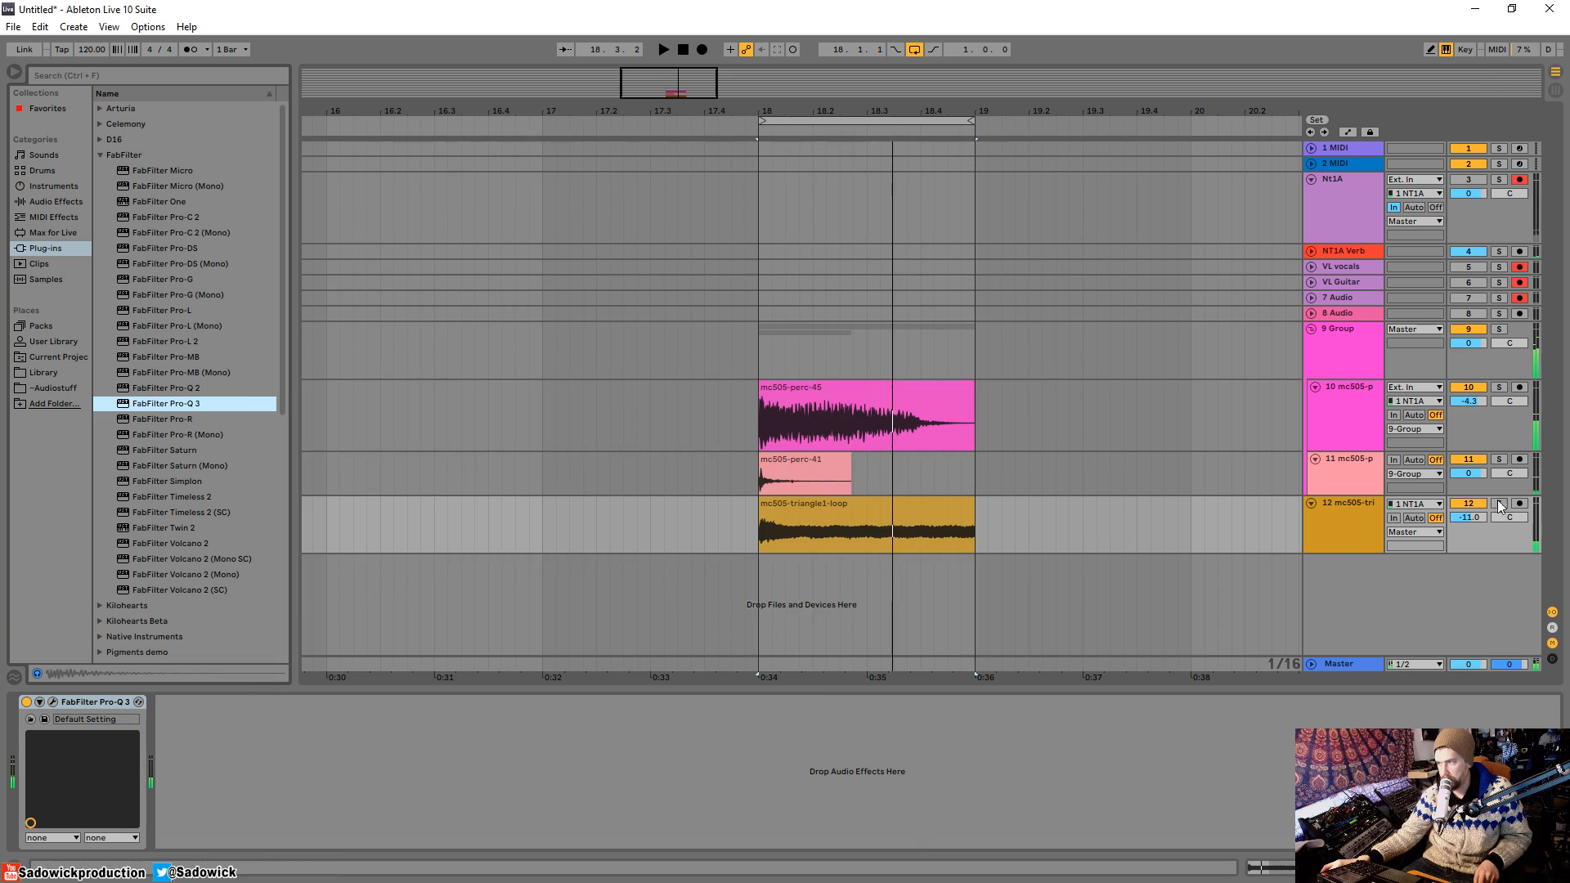
Step: Insert FabFilter Pro-R after Pro-Q 3 on the mc505-triangle1-loop track and audition its default reverb
{"action": "left_click_drag", "start_coordinate": [188, 424], "coordinate": [889, 537]}
{"action": "key", "text": "space"}
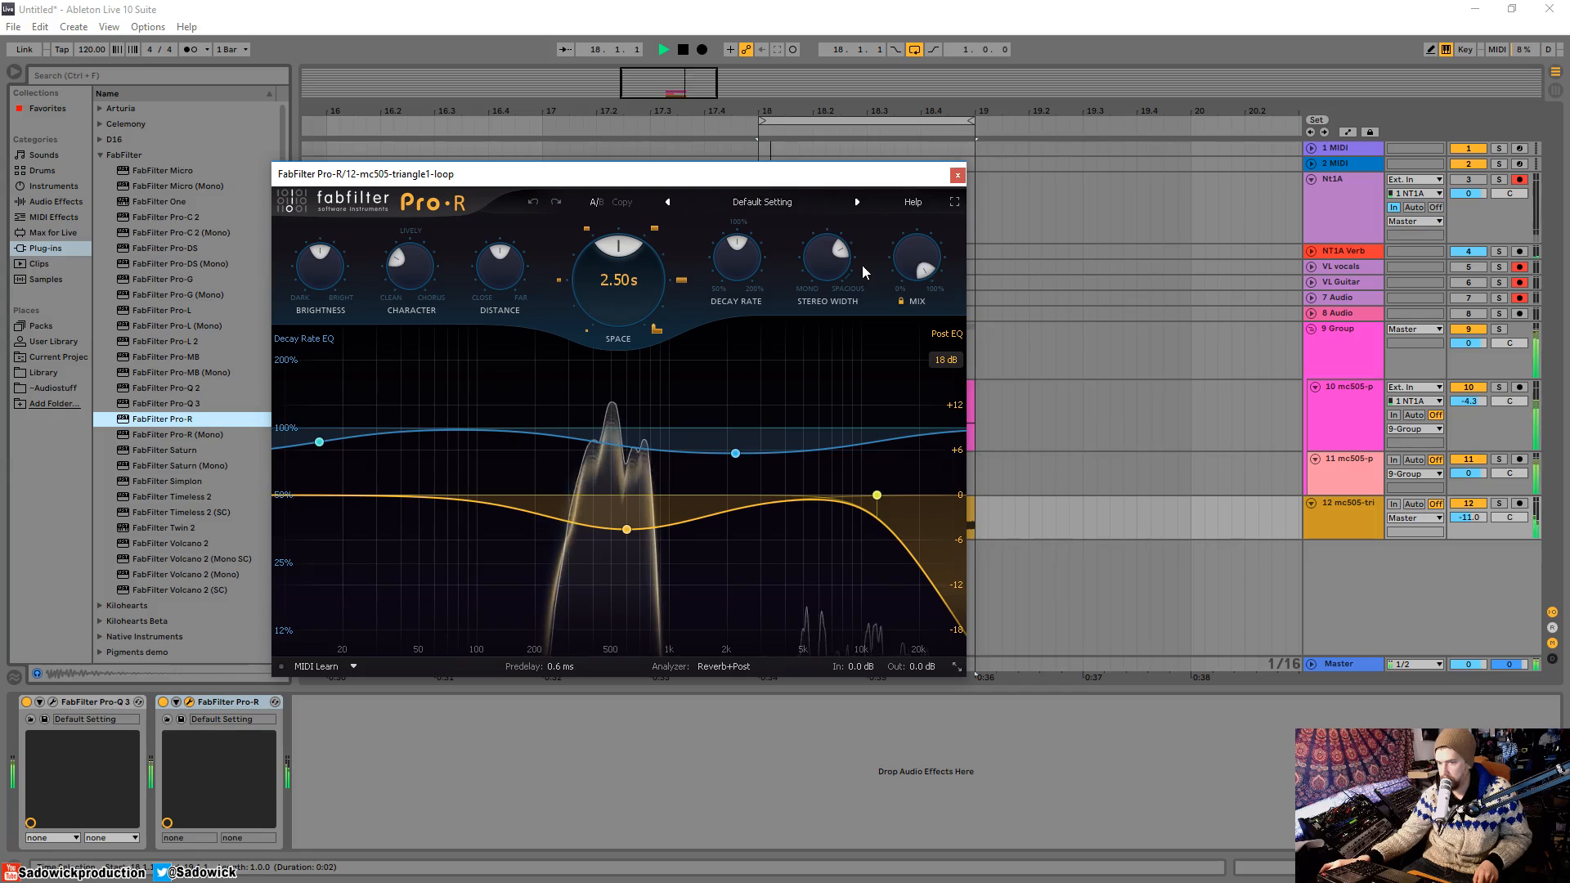
{"action": "left_click", "coordinate": [957, 175]}
{"action": "key", "text": "space"}
Step: Group the existing percussion group and the mc505-triangle1-loop track together into a new outer group
{"action": "left_click", "coordinate": [1338, 340]}
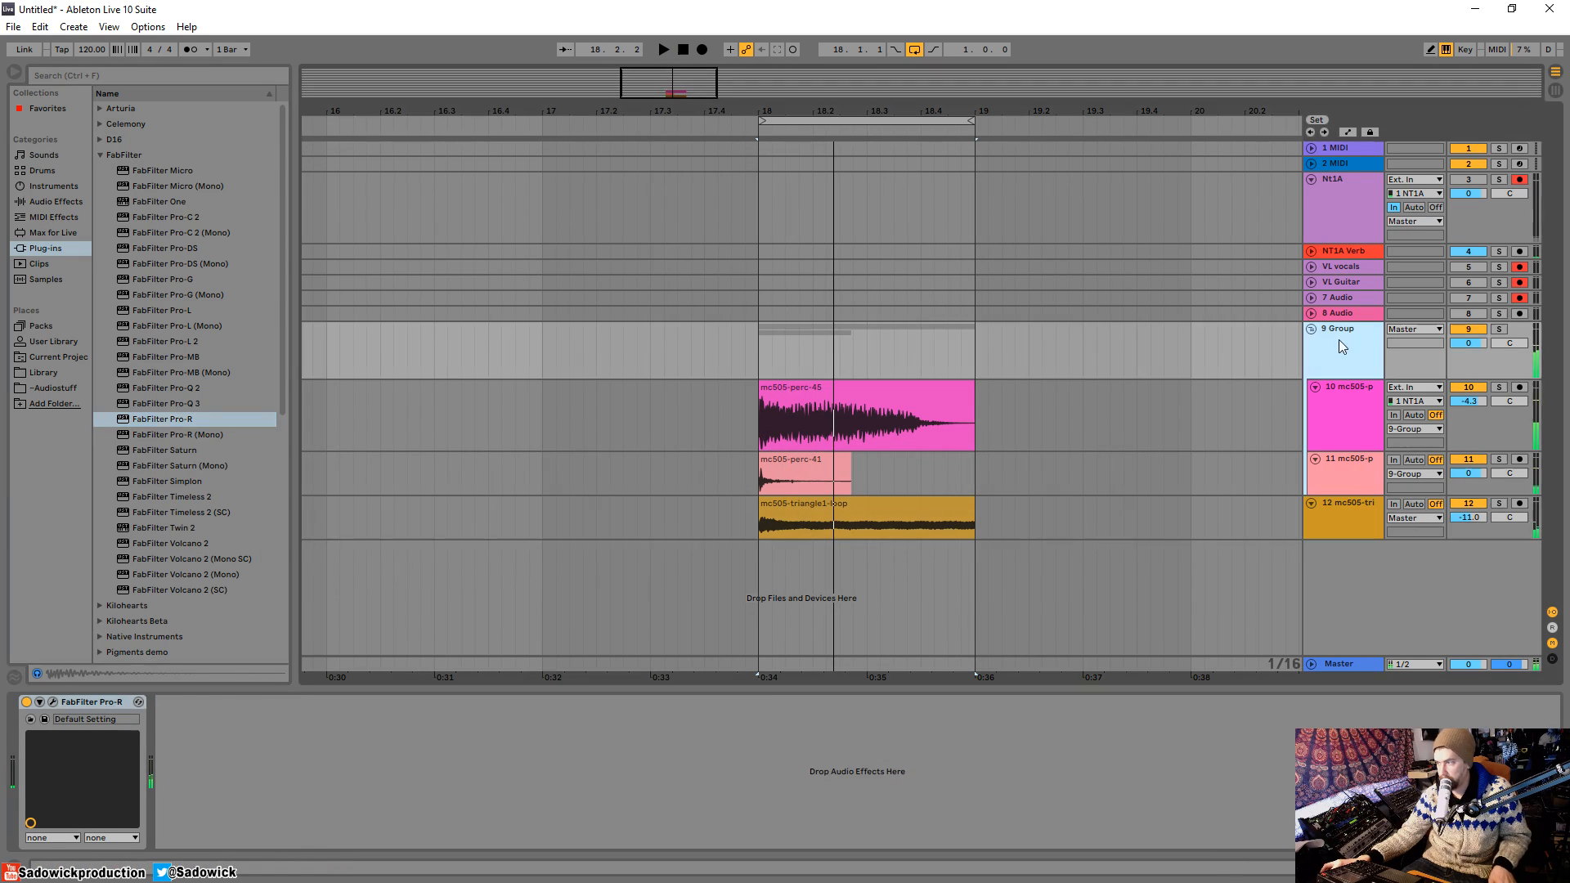
{"action": "right_click", "coordinate": [1349, 507]}
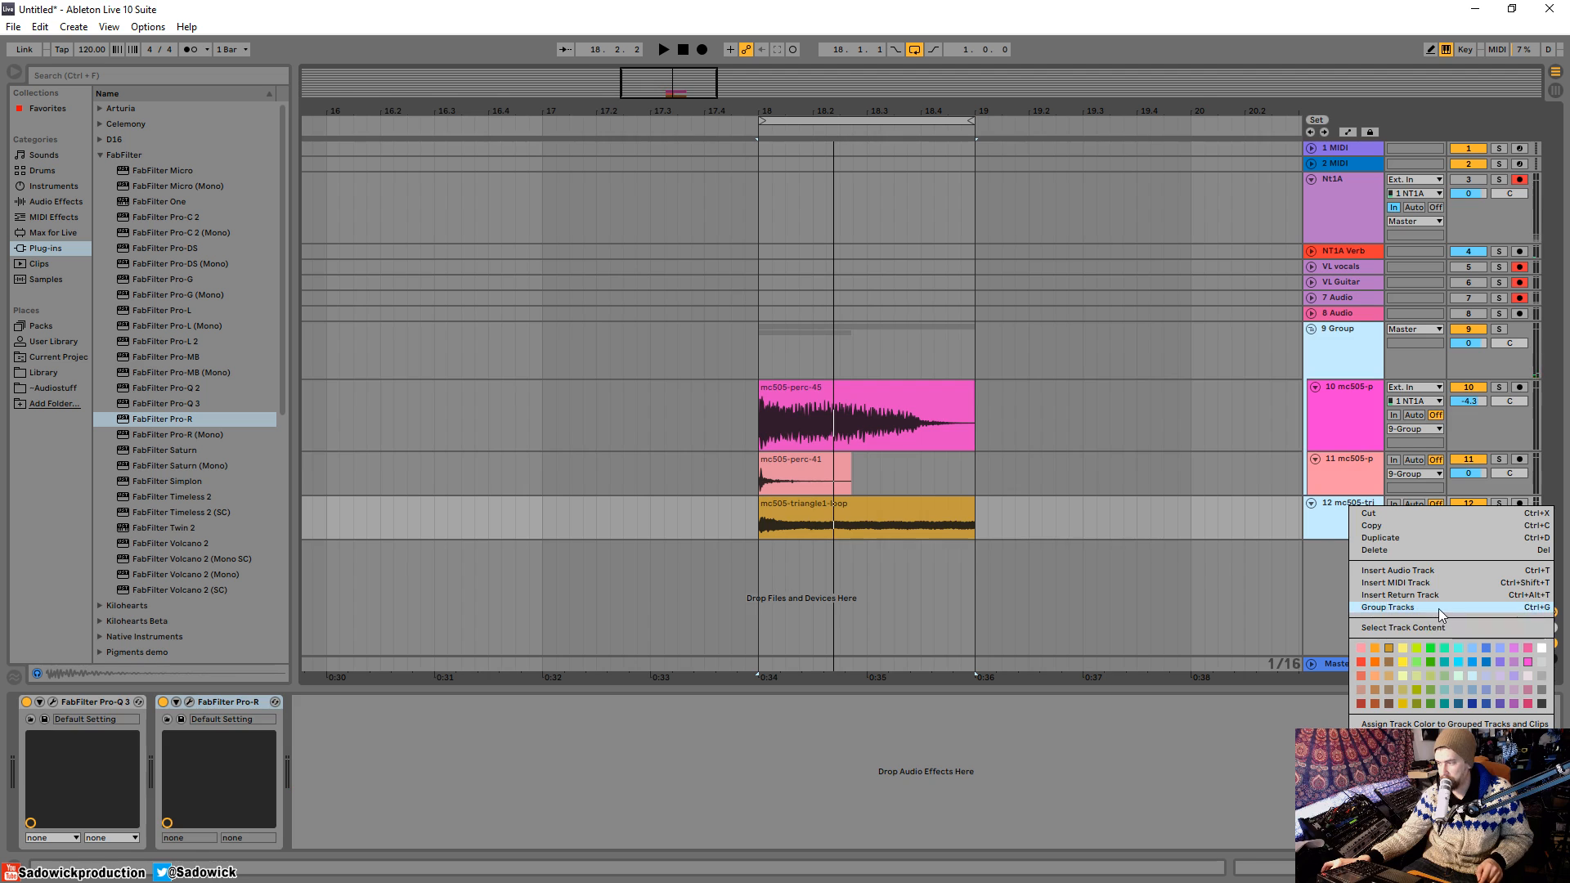
{"action": "left_click", "coordinate": [1438, 608]}
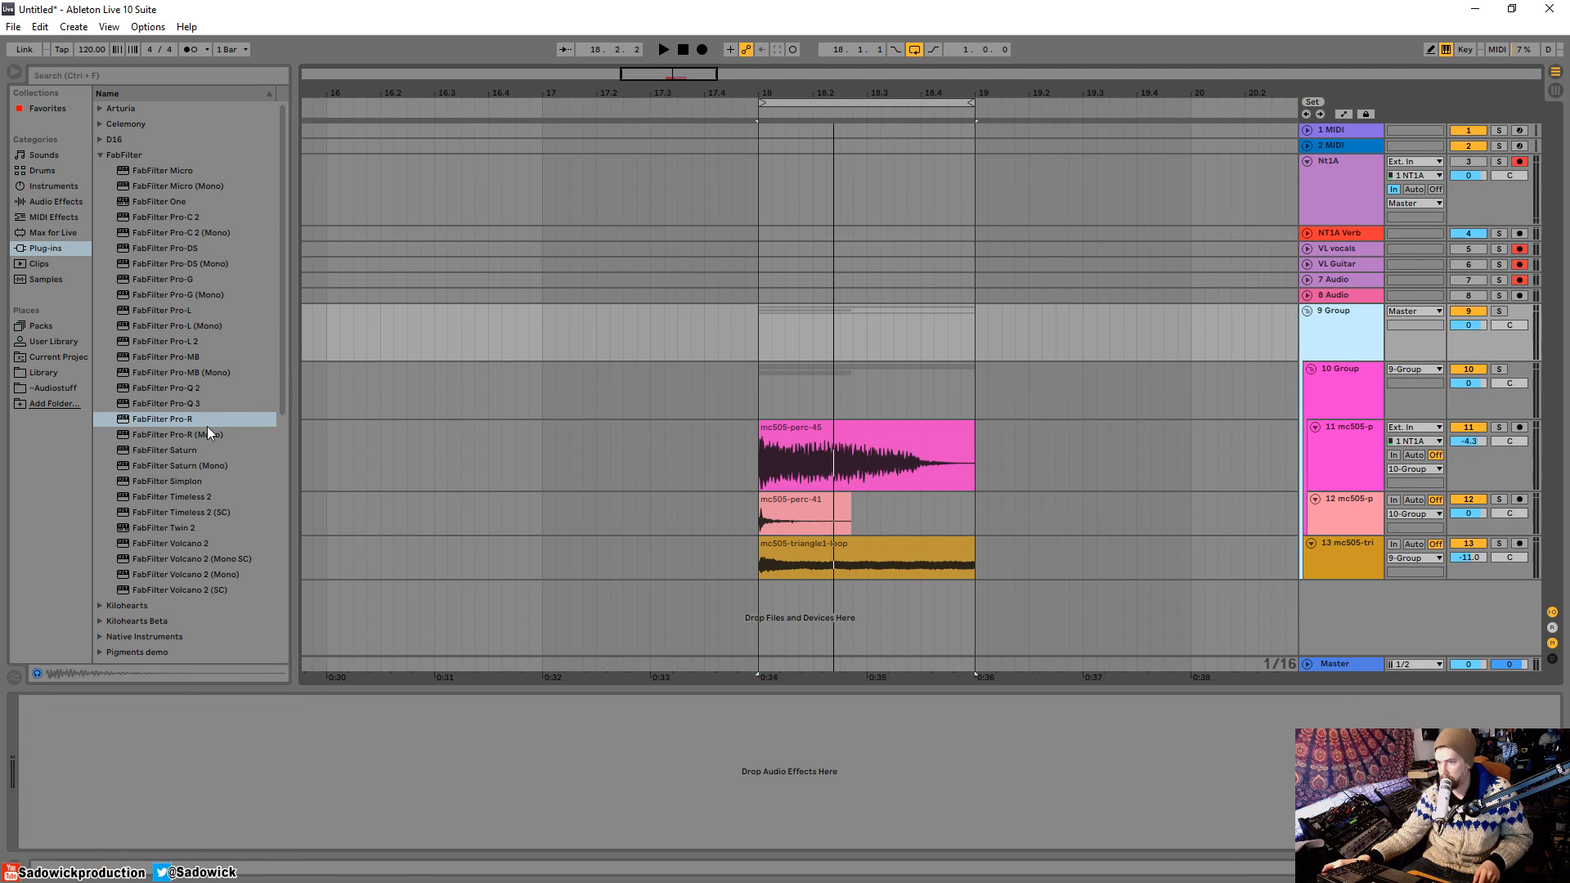
Step: Insert FabFilter Pro-Q 3 on the outer group and play the combined layers through it
{"action": "left_click_drag", "start_coordinate": [163, 418], "coordinate": [894, 326]}
{"action": "left_click_drag", "start_coordinate": [714, 191], "coordinate": [646, 144]}
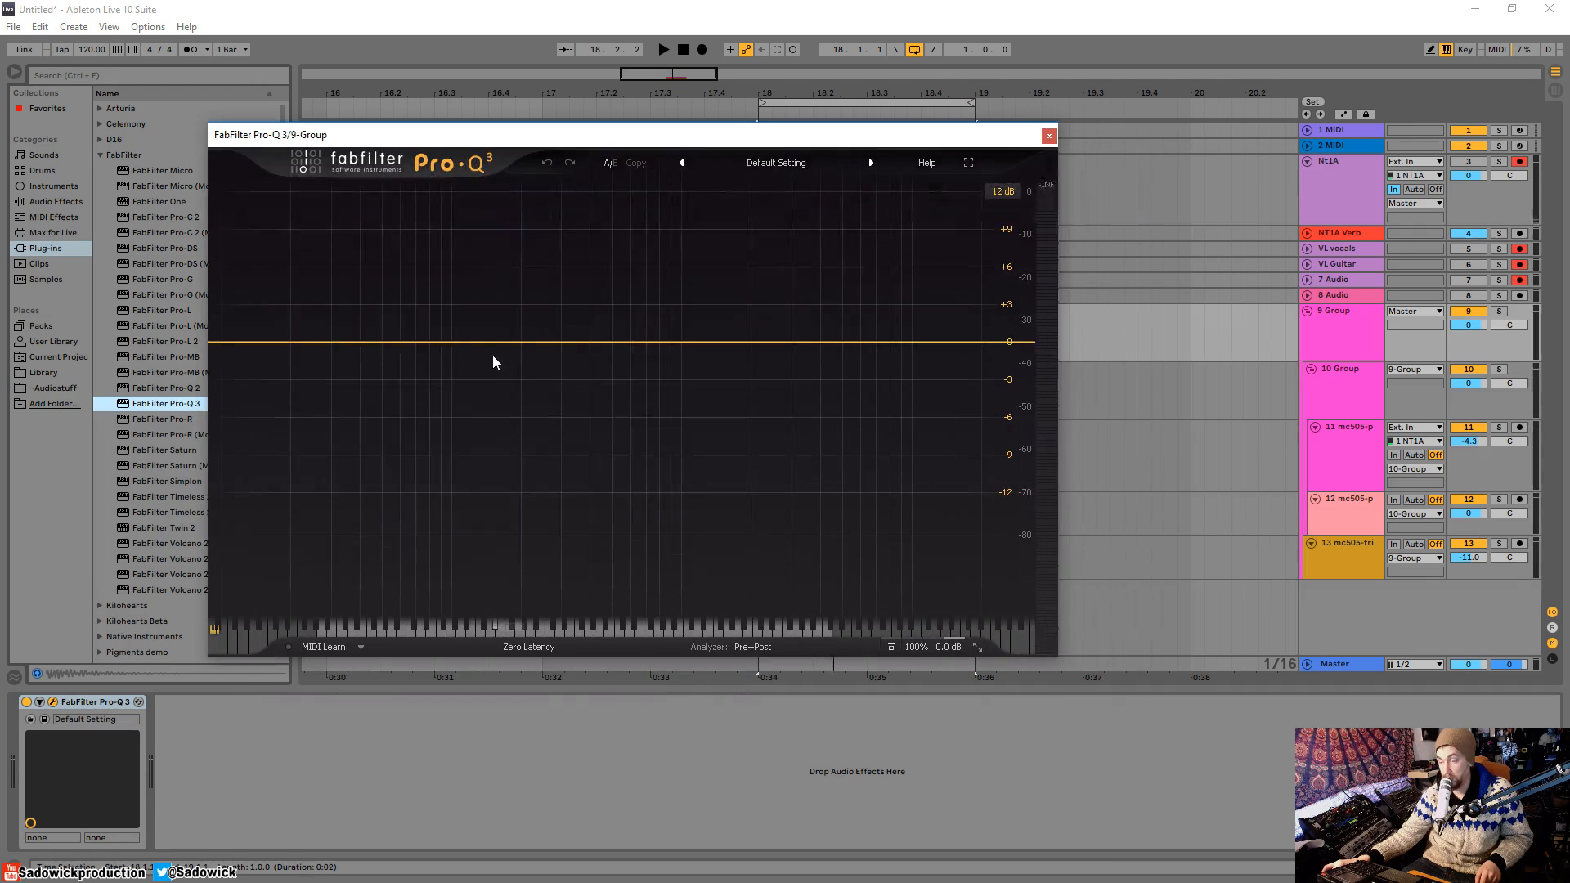
{"action": "key", "text": "space"}
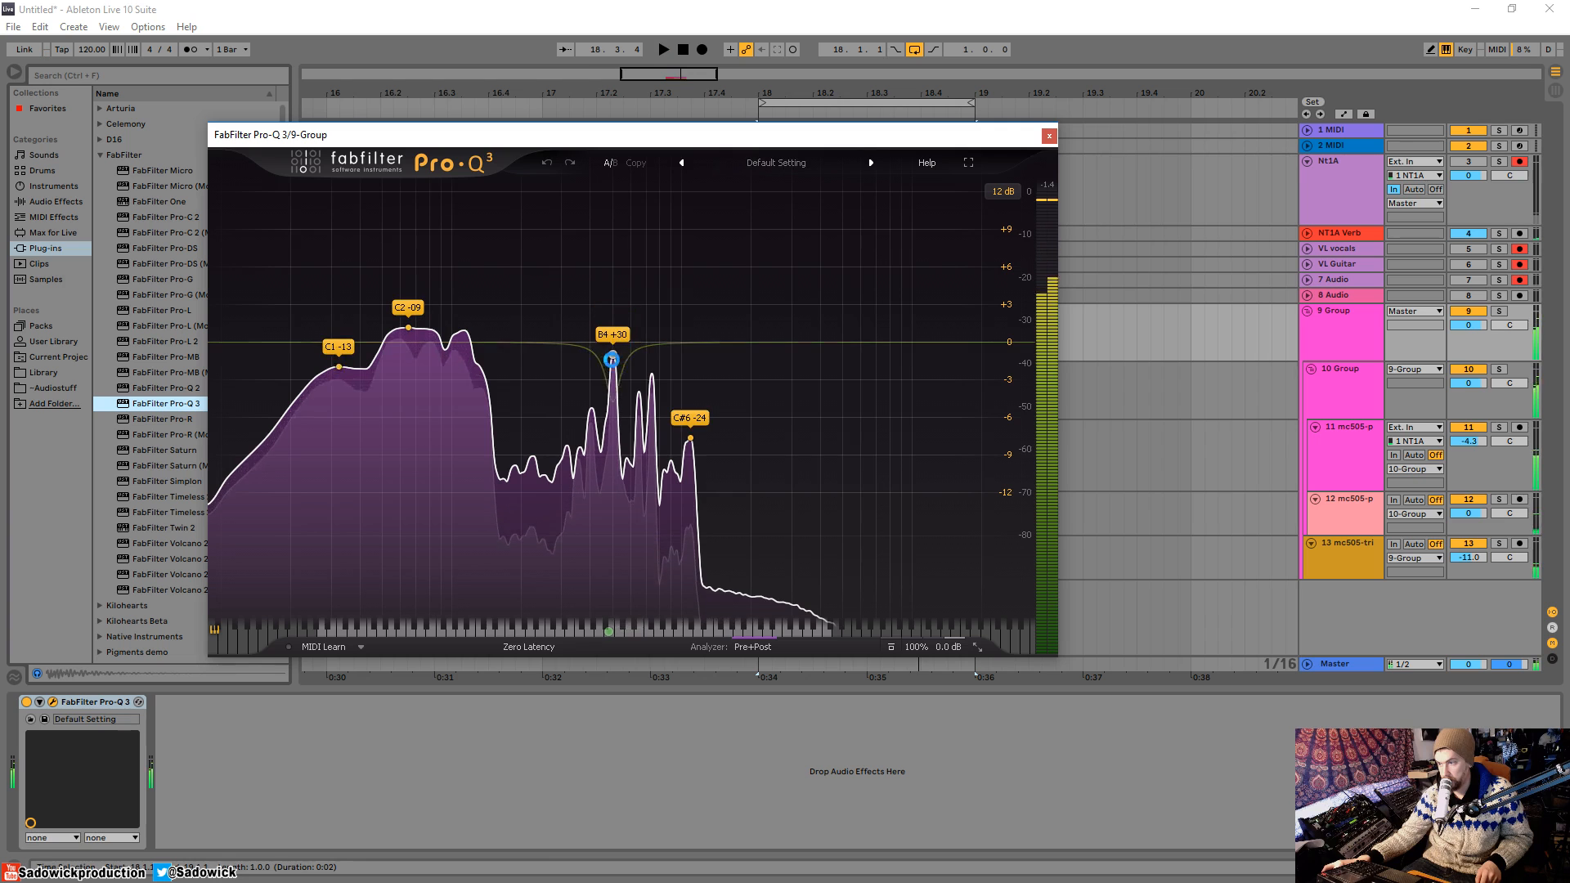
Step: Cut about 2.7 dB at 503 Hz and 6.4 dB at 999 Hz, and add a 6 dB/oct high cut just above those dips
{"action": "left_click_drag", "start_coordinate": [613, 345], "coordinate": [688, 423]}
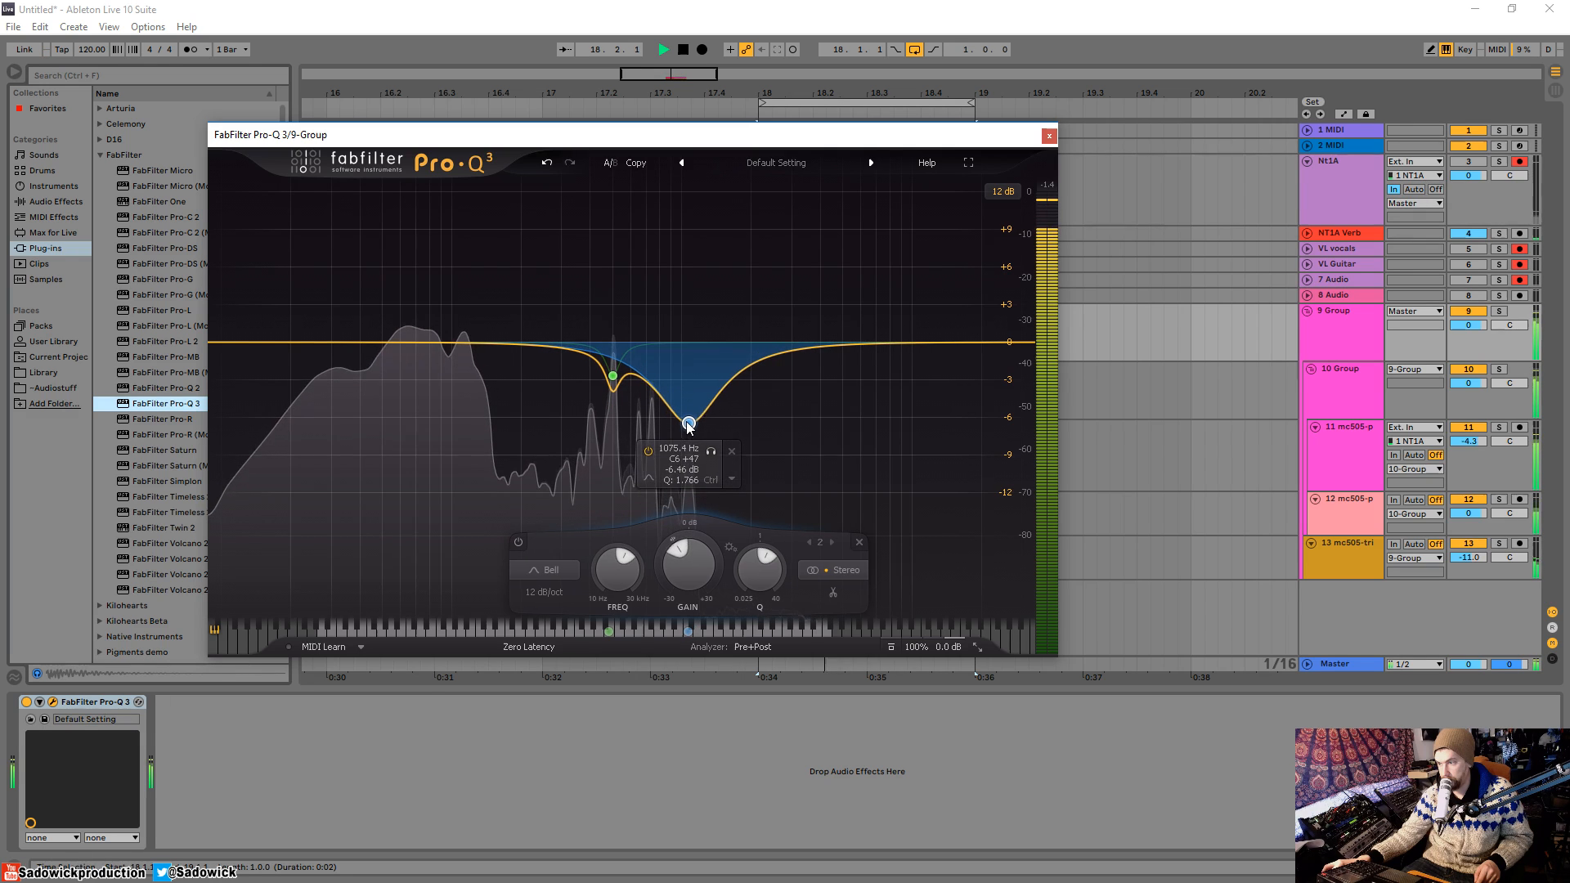
{"action": "left_click", "coordinate": [998, 342]}
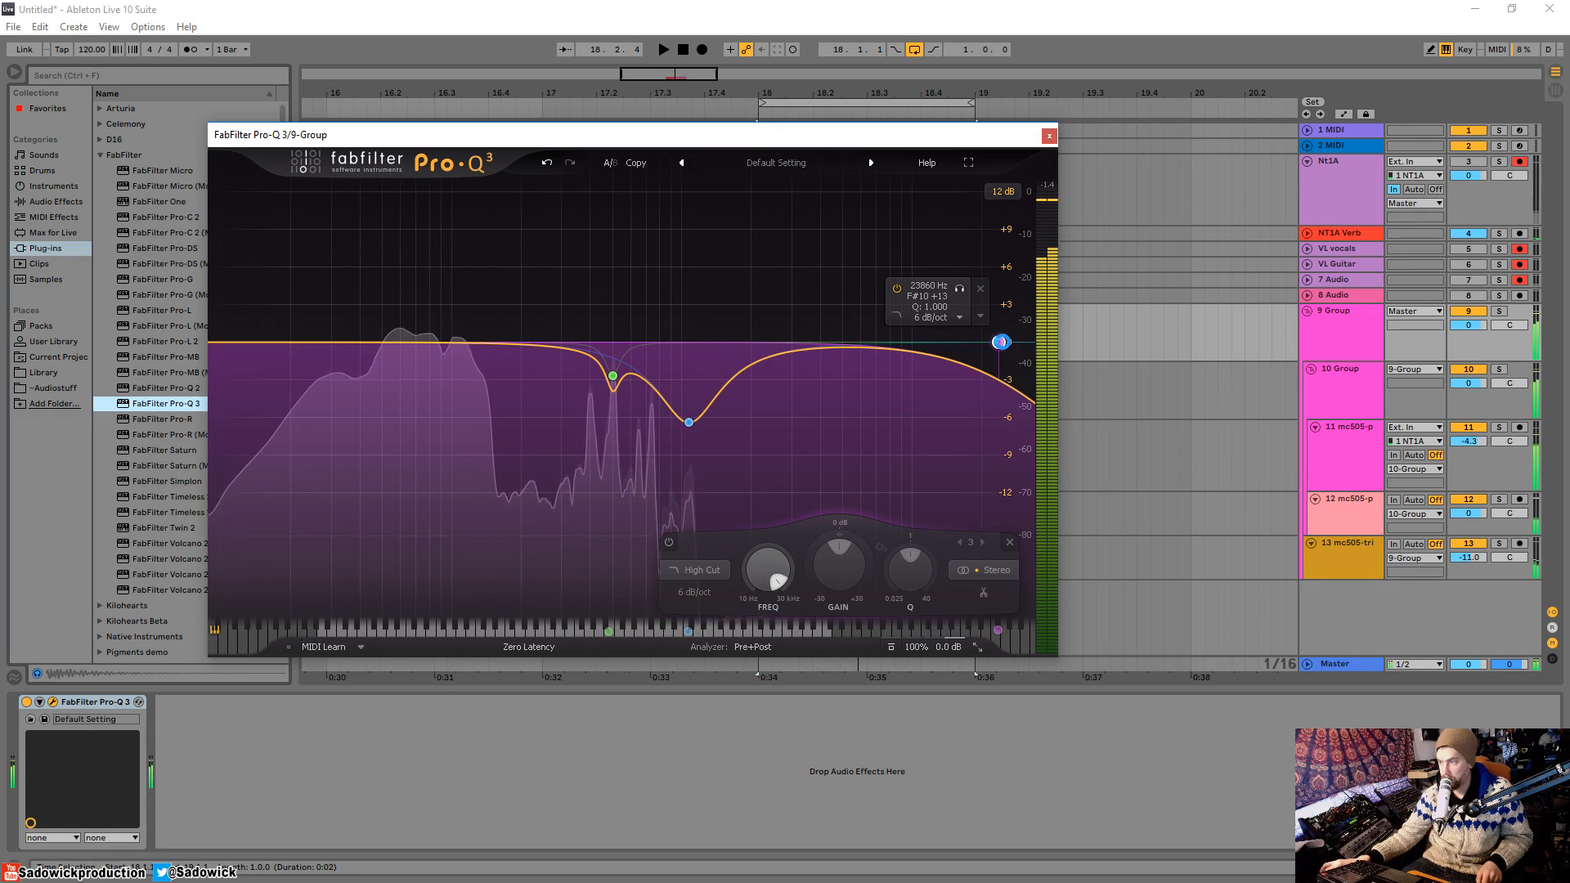
{"action": "left_click_drag", "start_coordinate": [998, 342], "coordinate": [724, 342]}
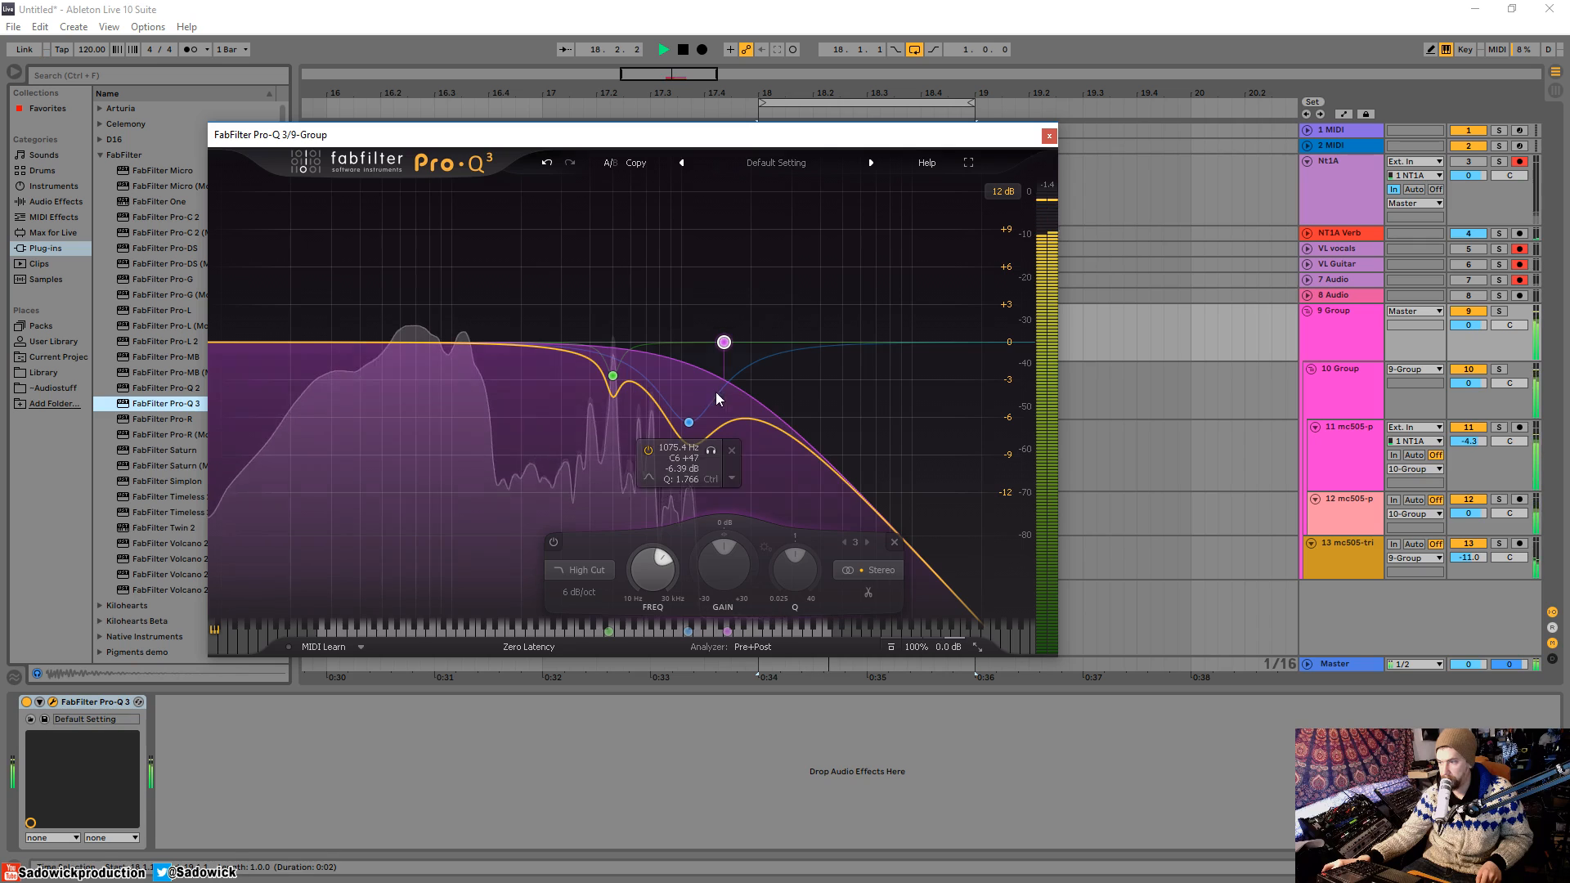
{"action": "left_click_drag", "start_coordinate": [689, 422], "coordinate": [681, 422]}
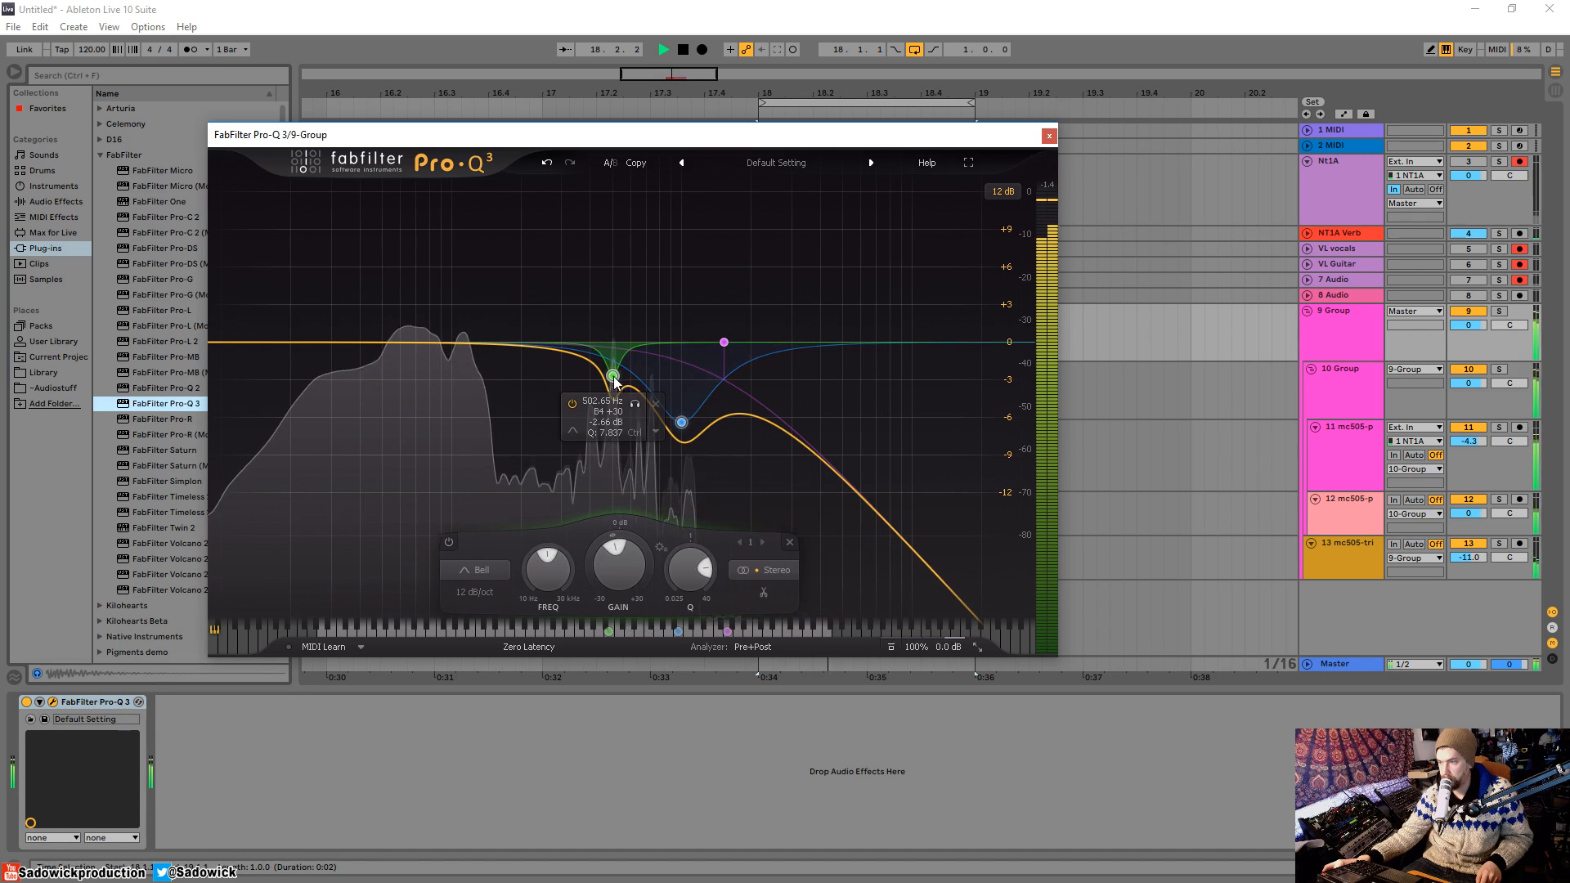
Step: Boost the group's lowest frequencies with a bell by about 4.5 dB and cut a narrow low-end notch by about 10 dB
{"action": "left_click_drag", "start_coordinate": [392, 341], "coordinate": [336, 285]}
{"action": "left_click_drag", "start_coordinate": [424, 323], "coordinate": [456, 466]}
{"action": "scroll", "coordinate": [442, 395], "scroll_direction": "up", "scroll_amount": 10}
{"action": "scroll", "coordinate": [442, 396], "scroll_direction": "down", "scroll_amount": 3}
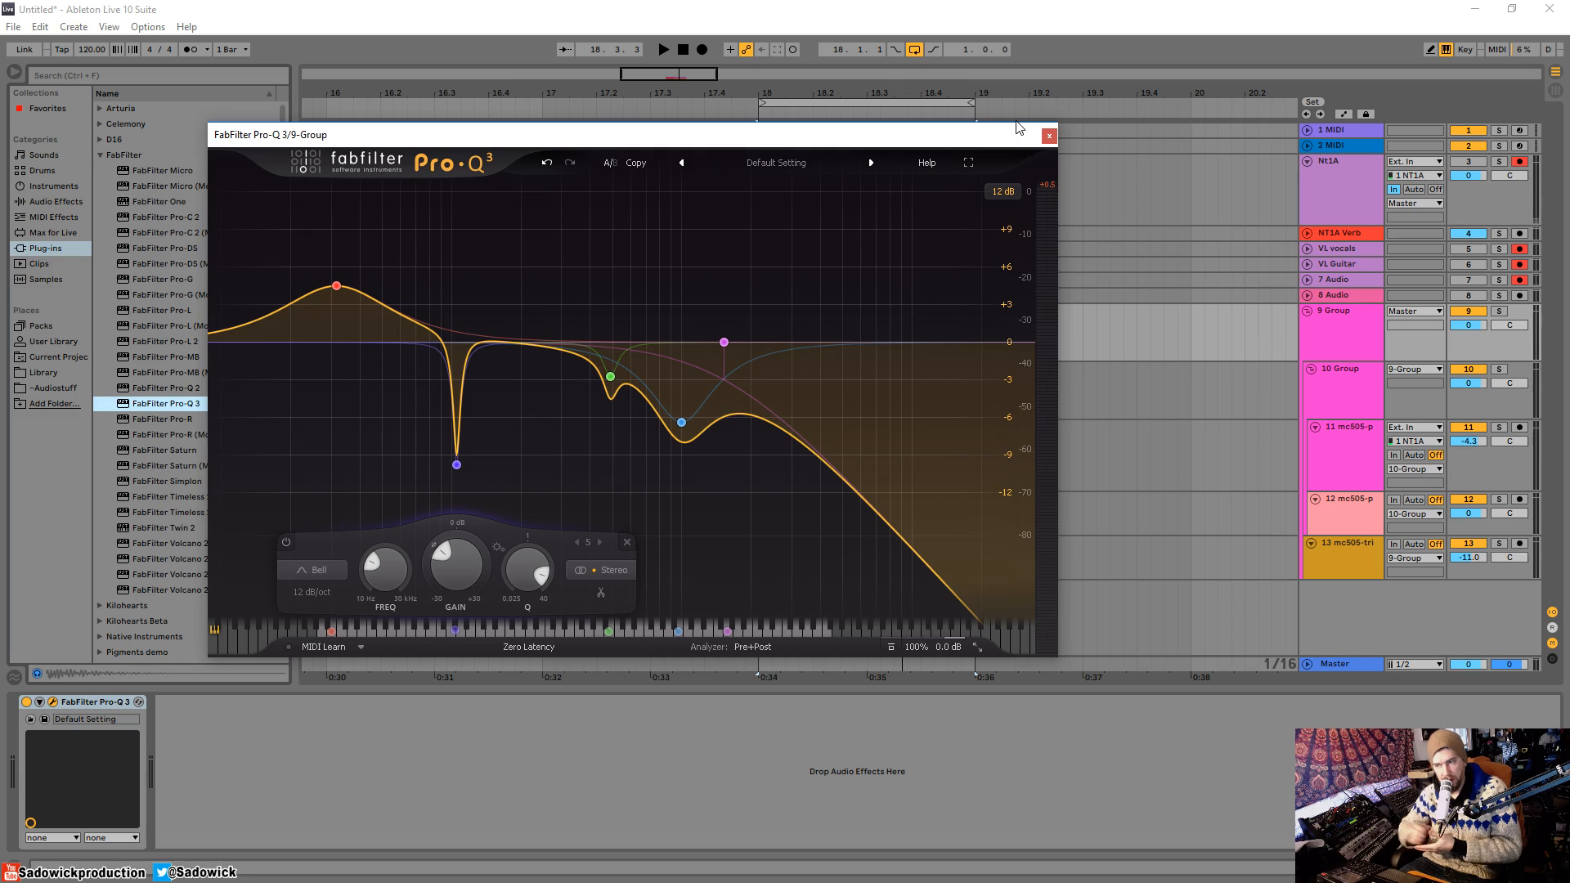
Step: Play the layered group to hear the finished Pro-Q 3 curve
{"action": "key", "text": "space"}
{"action": "mouse_move", "coordinate": [641, 449]}
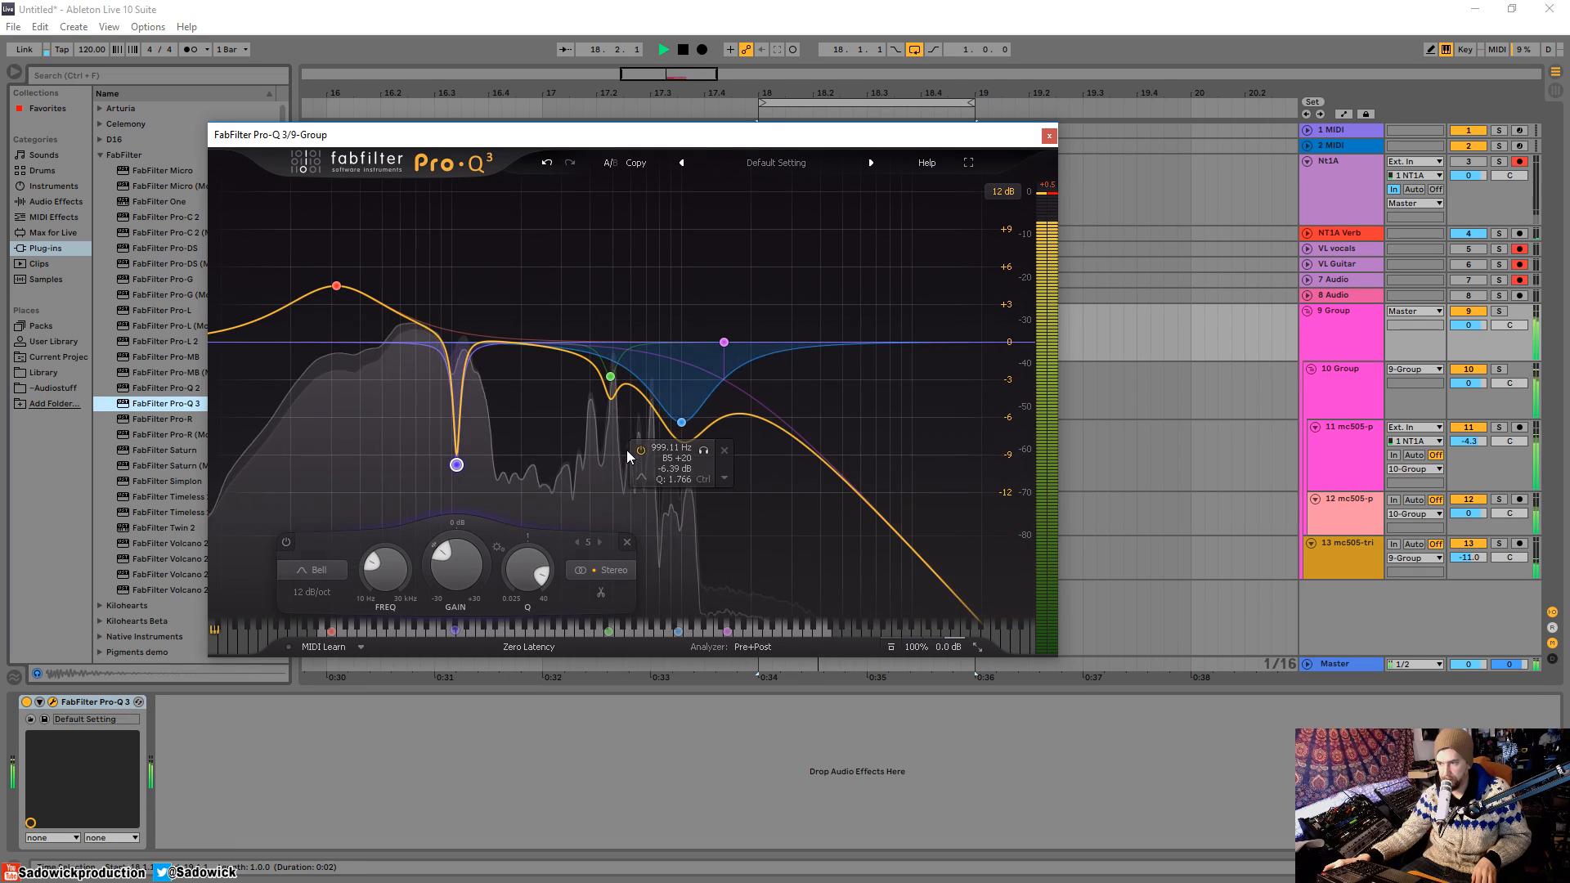
{"action": "key", "text": "space"}
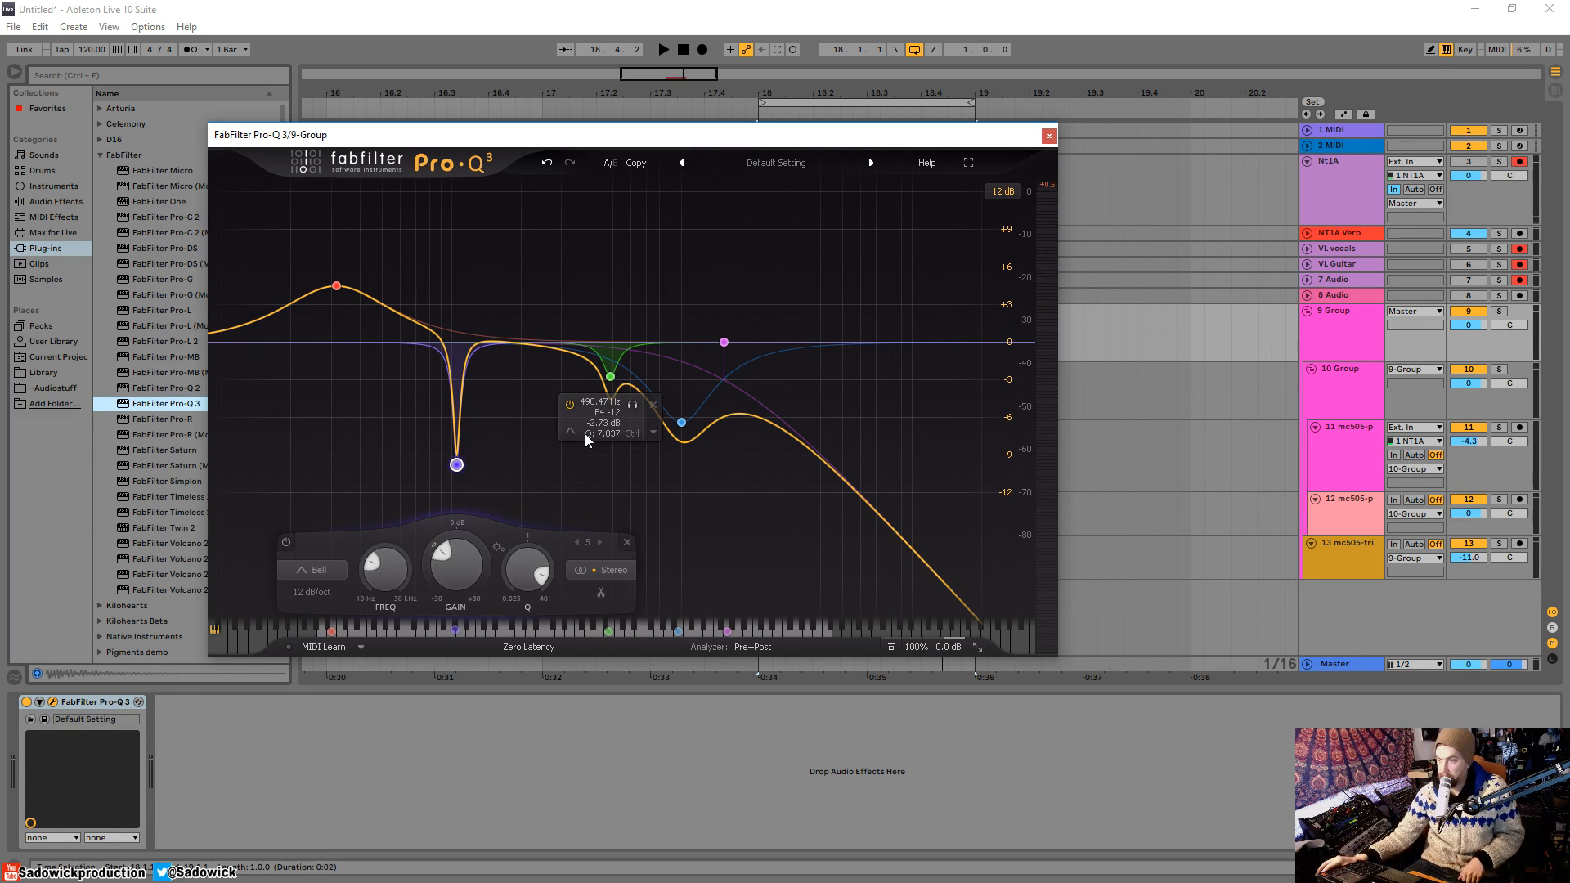
{"action": "mouse_move", "coordinate": [718, 144]}
{"action": "left_mouse_down"}
{"action": "mouse_move", "coordinate": [785, 136]}
{"action": "mouse_move", "coordinate": [725, 146]}
{"action": "left_mouse_up"}
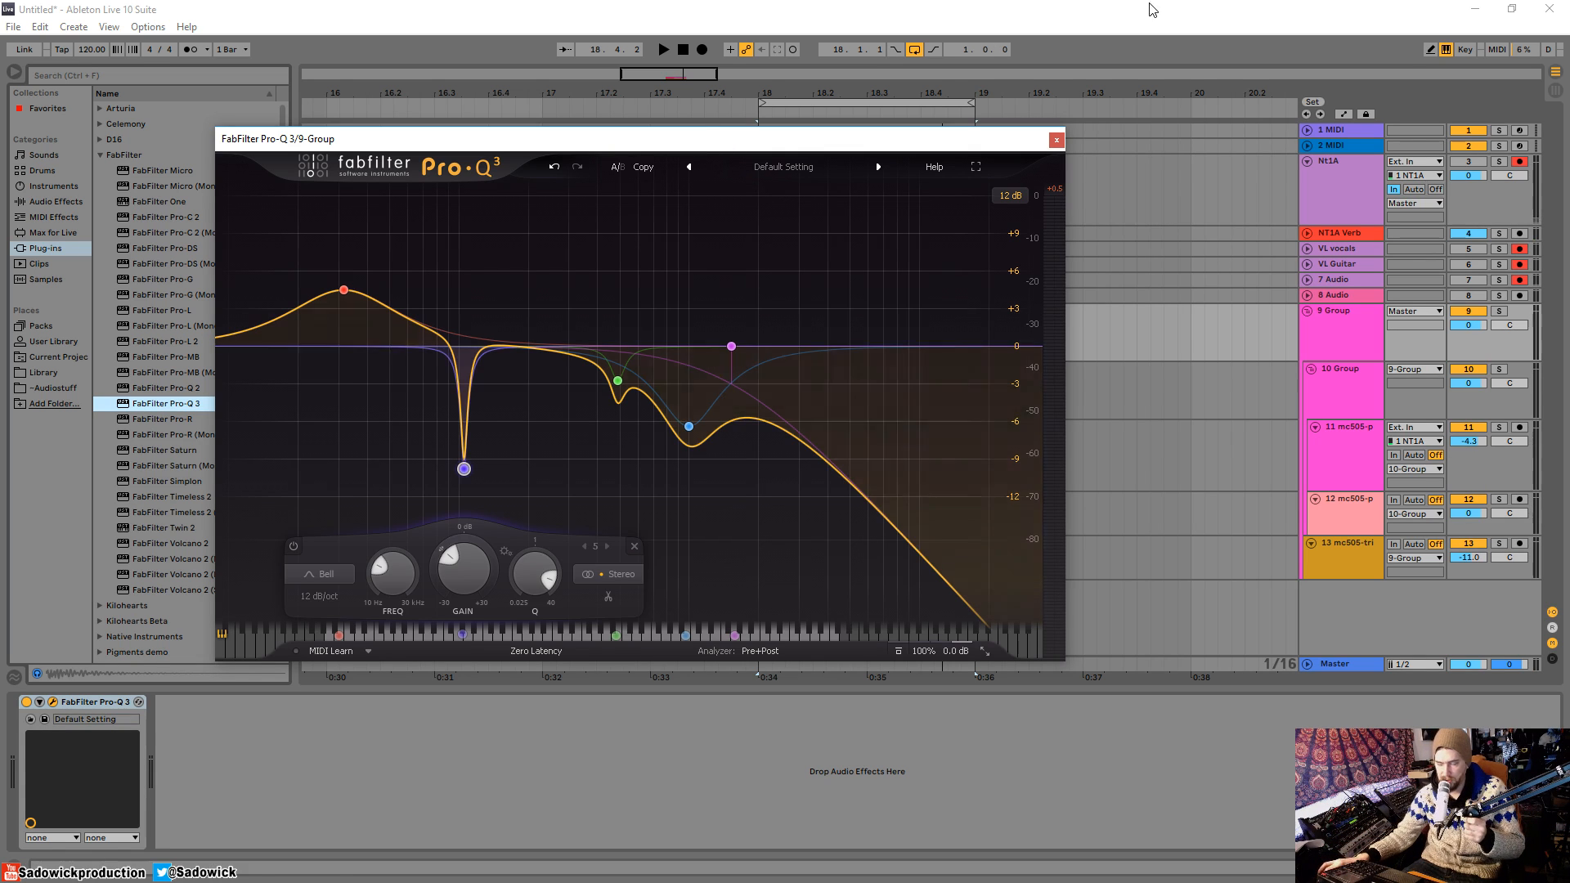
{"action": "left_click_drag", "start_coordinate": [766, 148], "coordinate": [851, 138]}
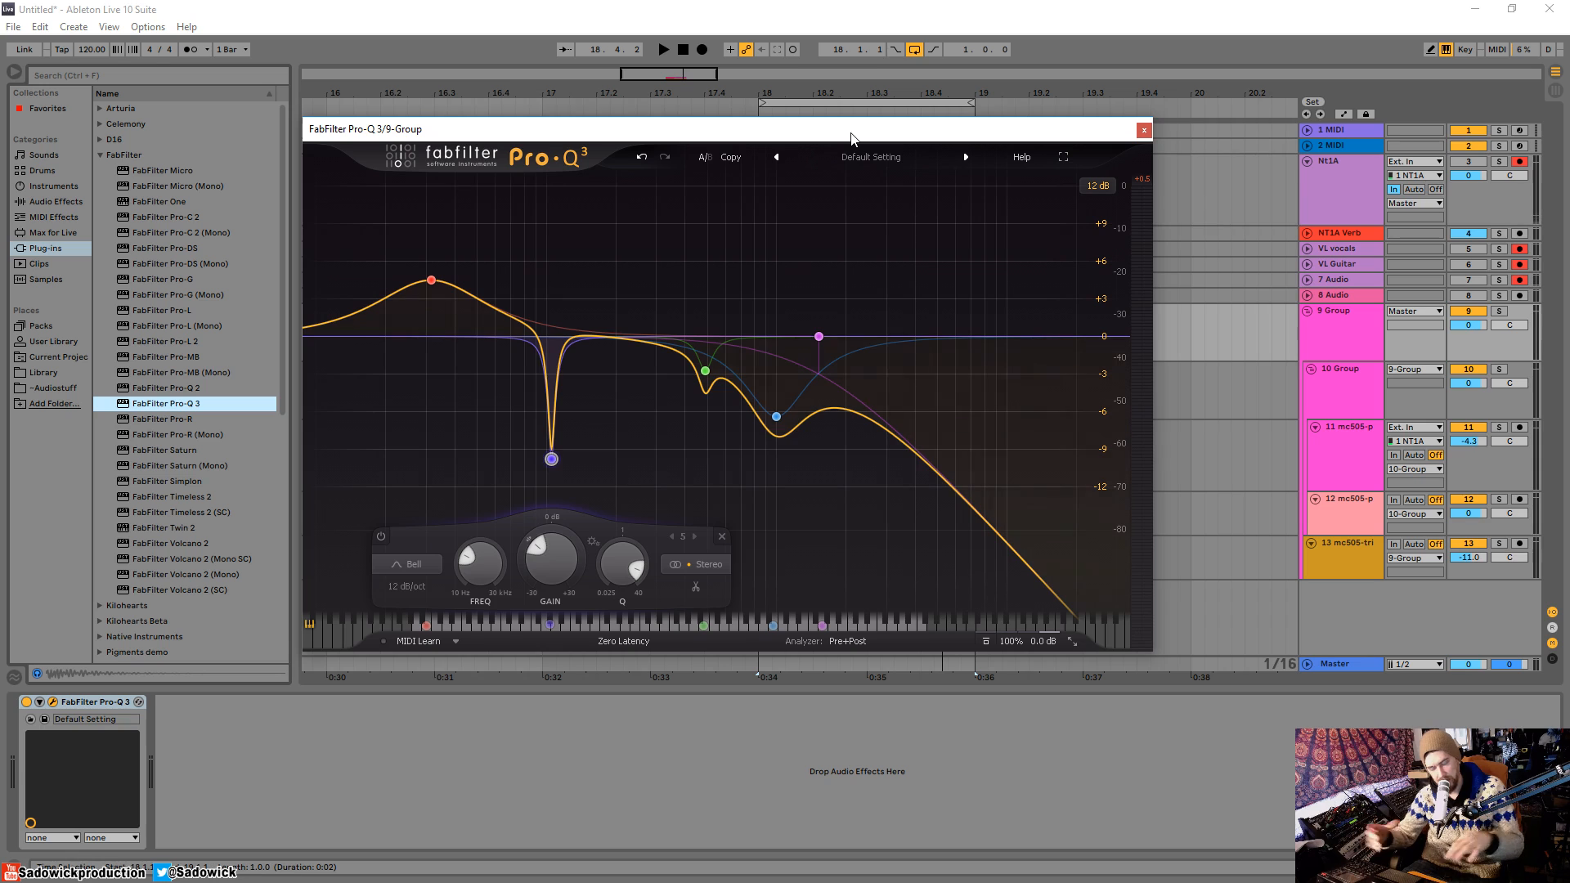